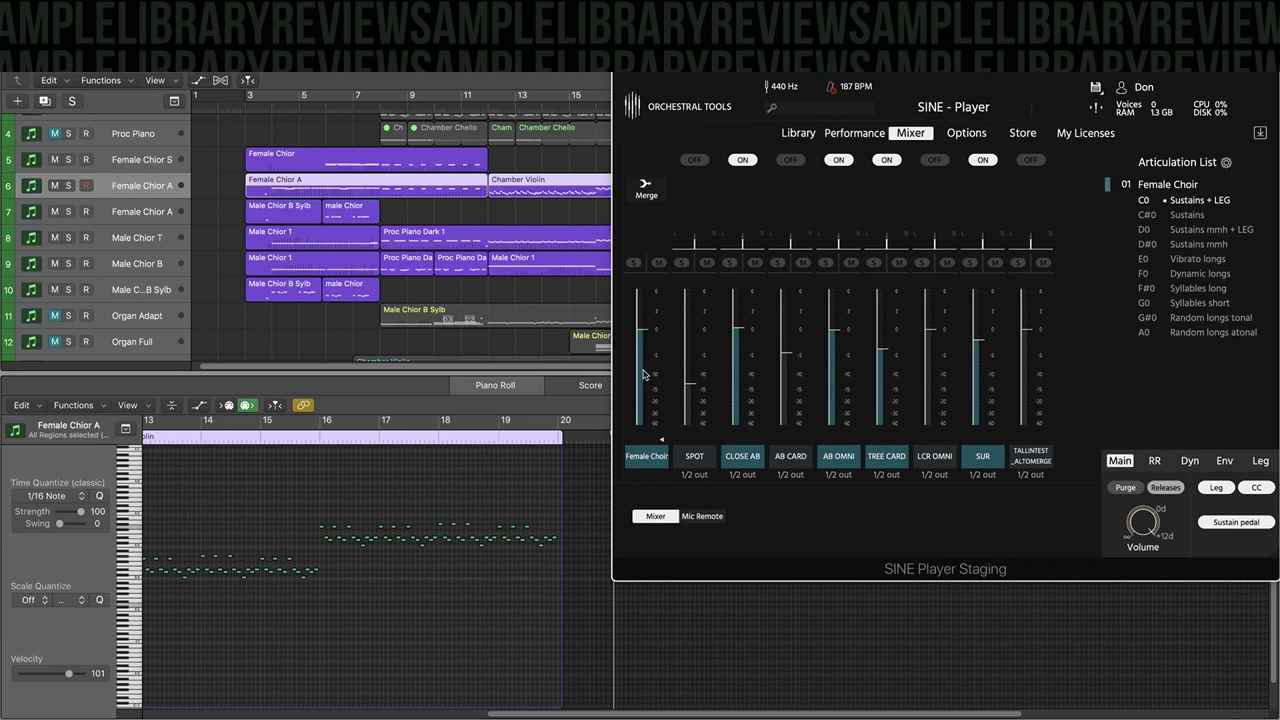
- Solo the Female Chior A track and play it from bar 3
{"action": "key", "text": "ctrl+l"}
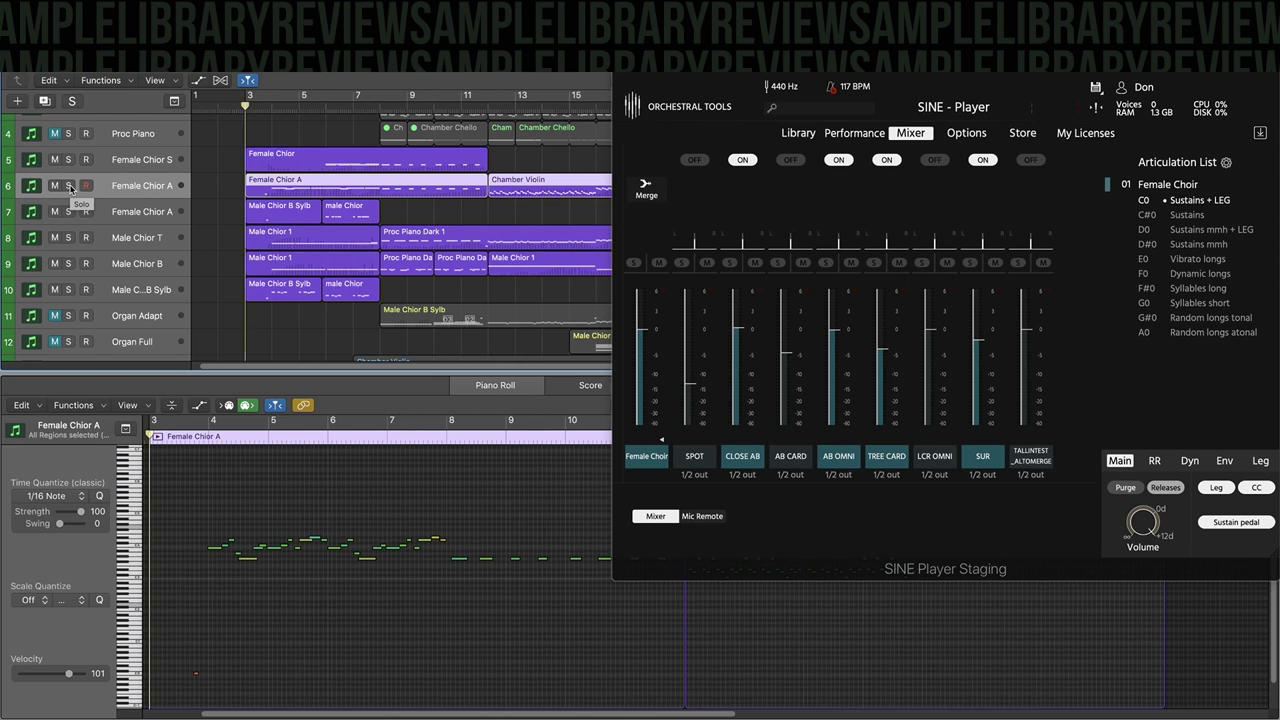
{"action": "left_click", "coordinate": [69, 186]}
{"action": "key", "text": "space"}
- Turn on the SPOT mic and mute the SPOT, AB CARD, LCR OMNI and TALLINTEST_ALTOMERGE channels of the Female Choir
{"action": "left_click", "coordinate": [698, 457]}
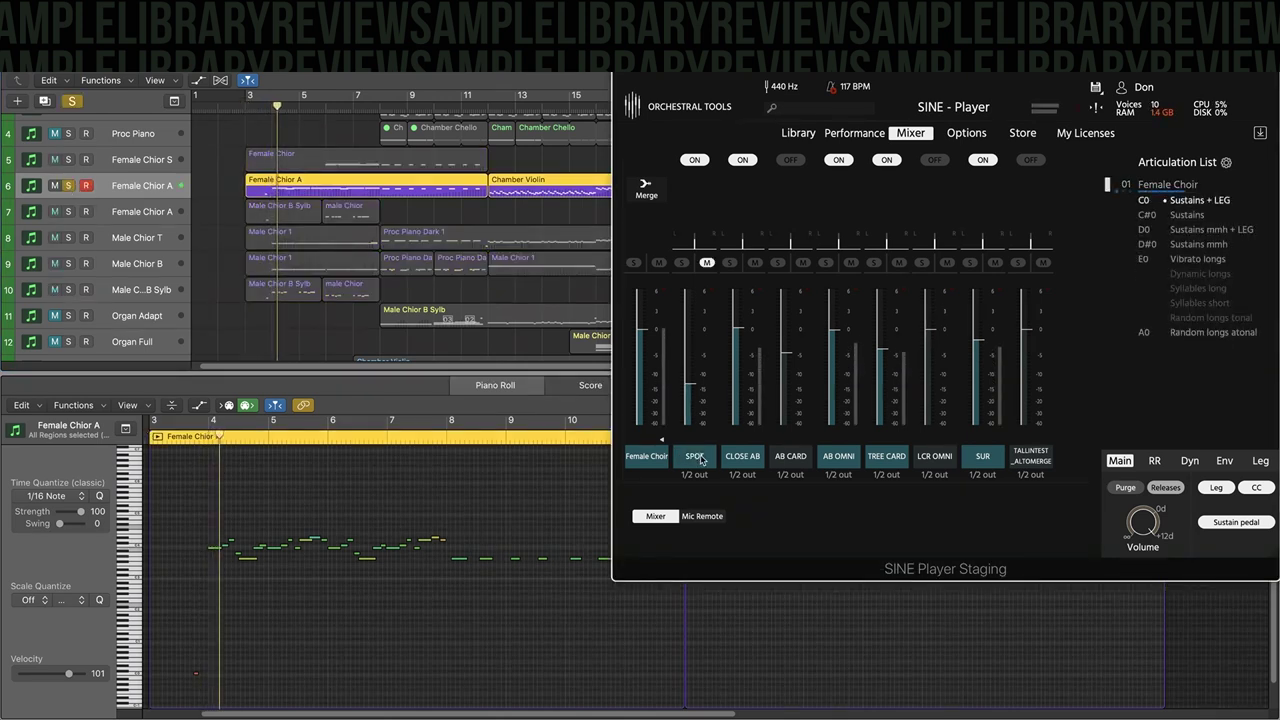
{"action": "left_click", "coordinate": [803, 262]}
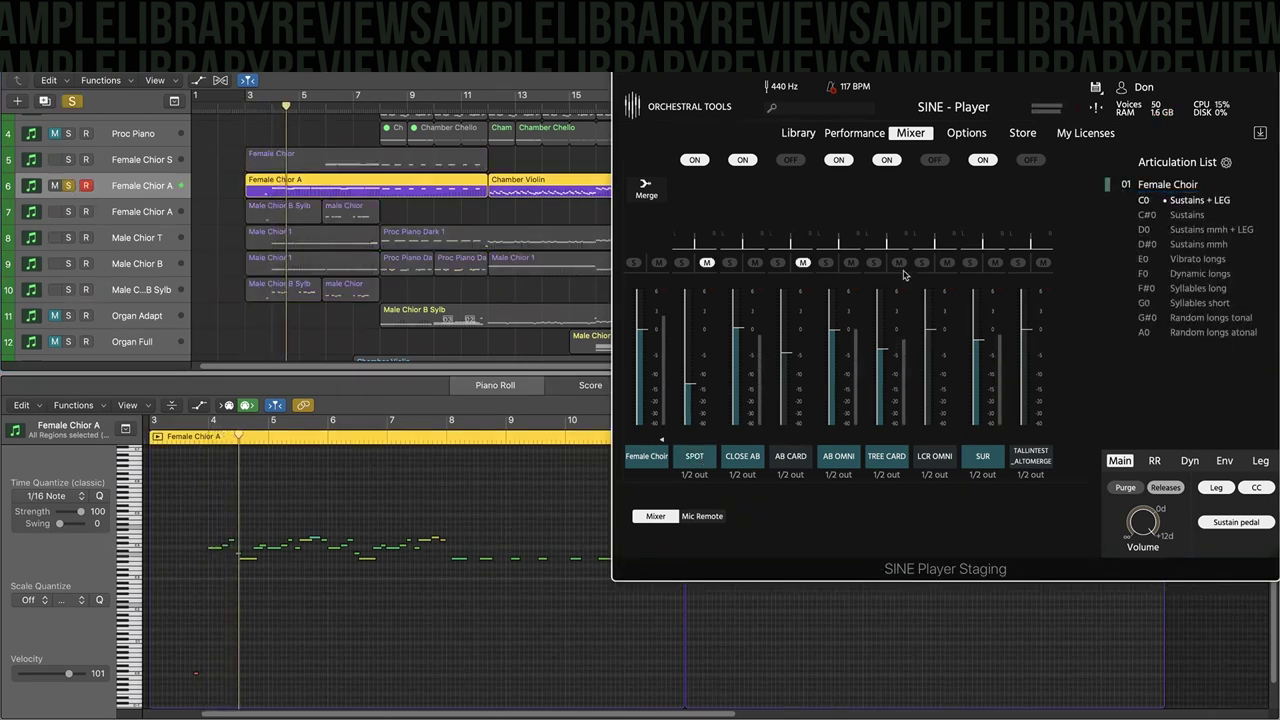
{"action": "left_click", "coordinate": [947, 262]}
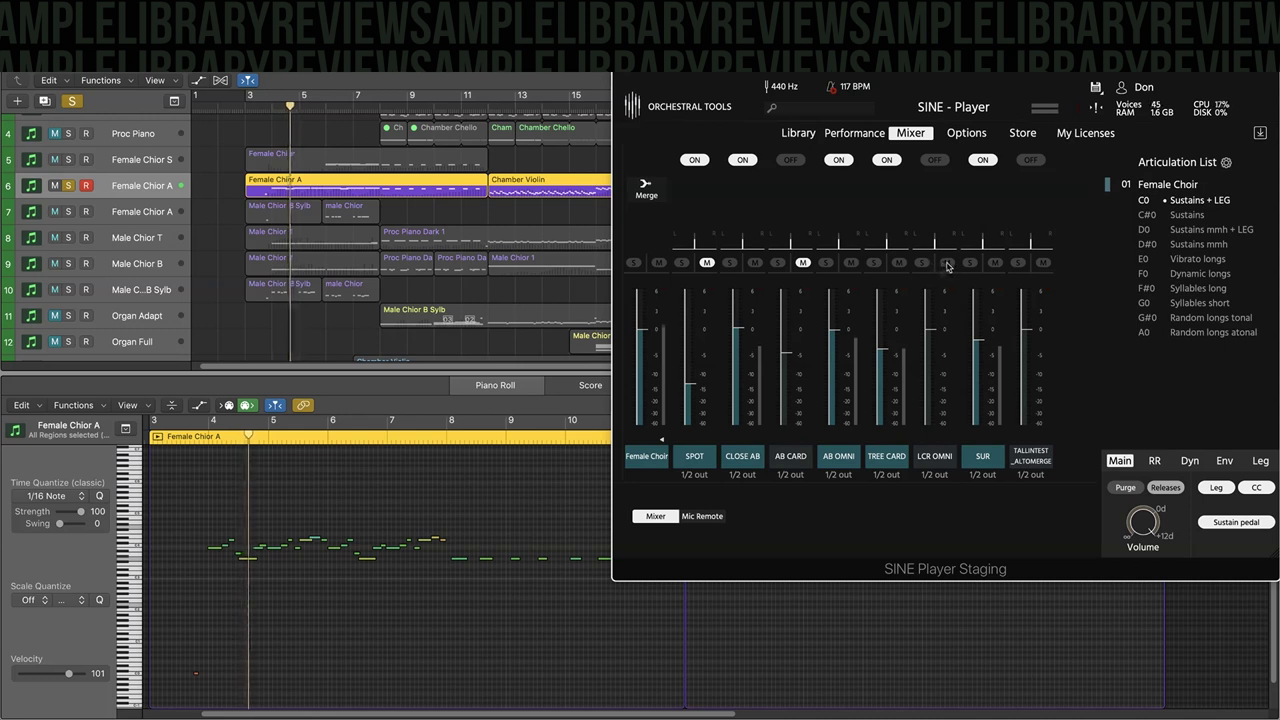
{"action": "left_click", "coordinate": [1043, 262]}
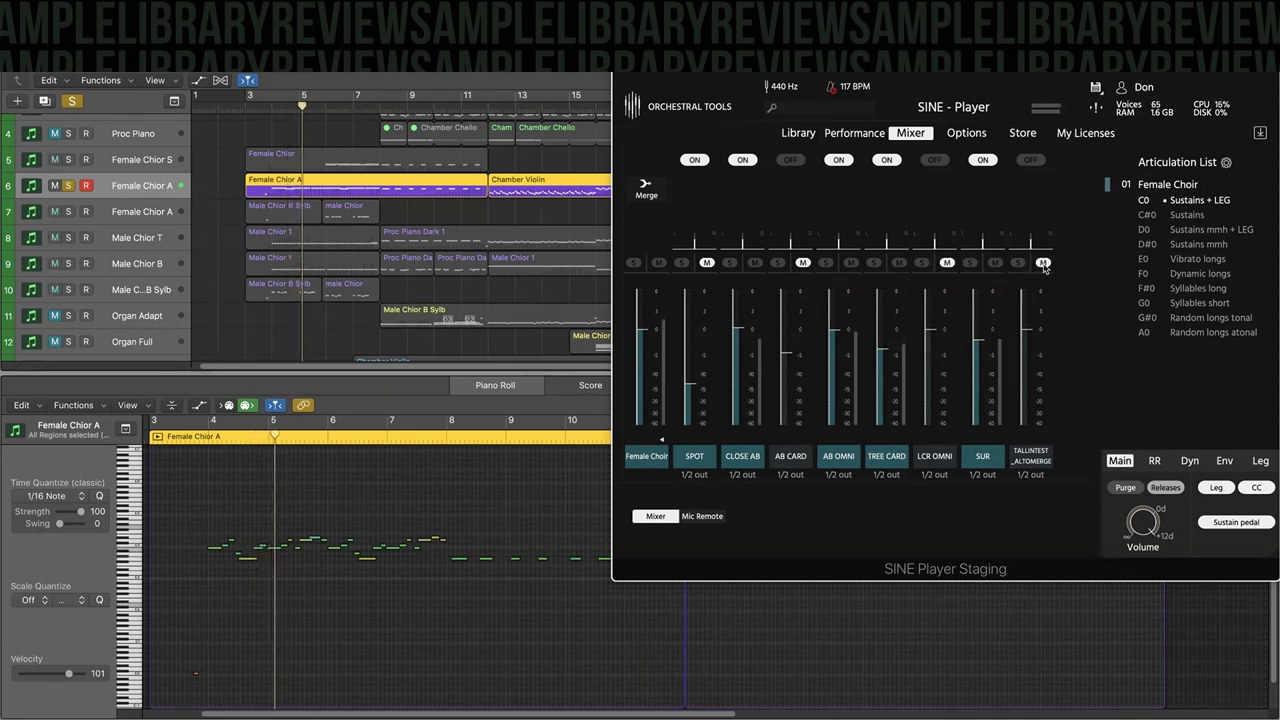
- Stop playback and unsolo the Female Chior A track
{"action": "left_click_drag", "start_coordinate": [55, 159], "coordinate": [55, 289]}
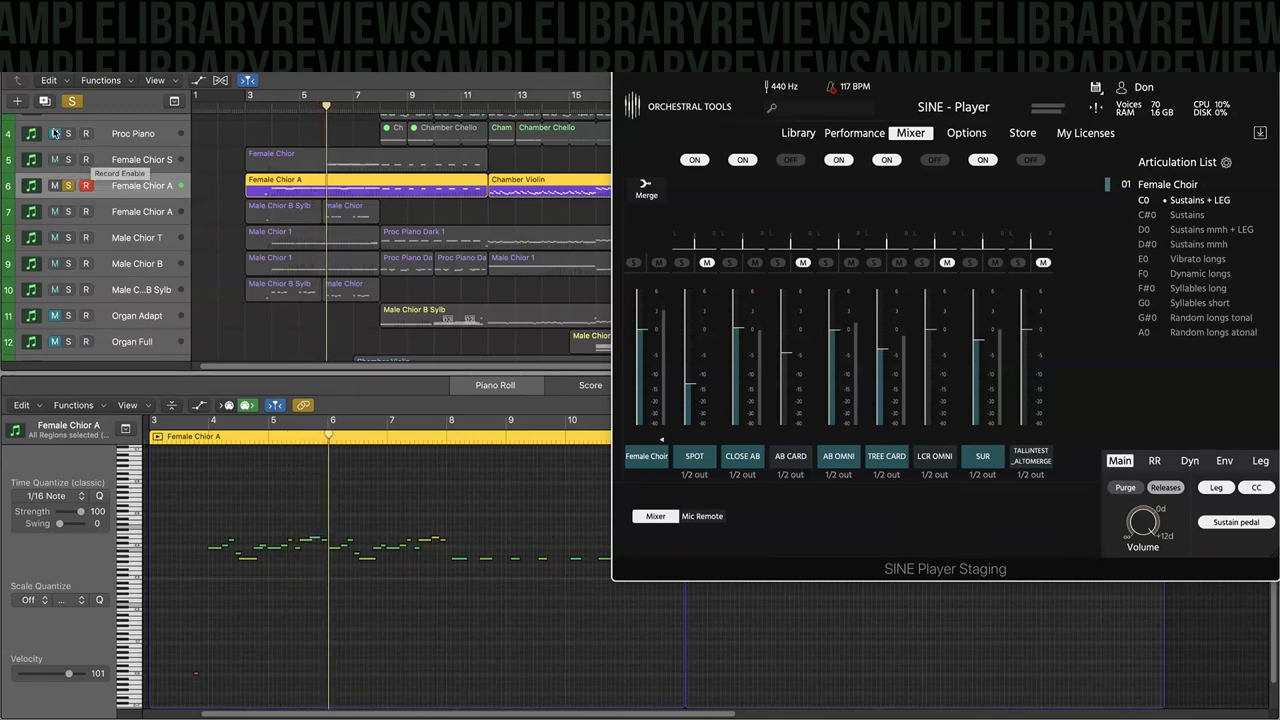
{"action": "scroll", "coordinate": [60, 200], "scroll_direction": "up", "scroll_amount": 3}
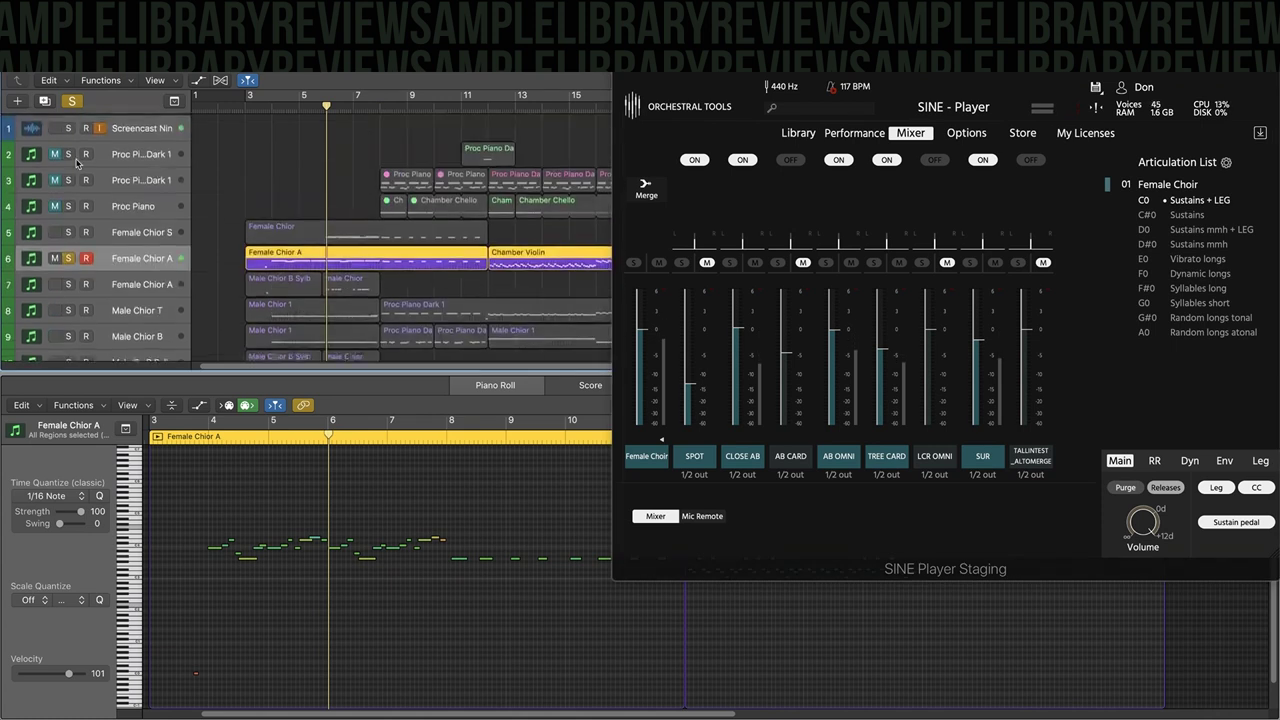
{"action": "left_click", "coordinate": [68, 257]}
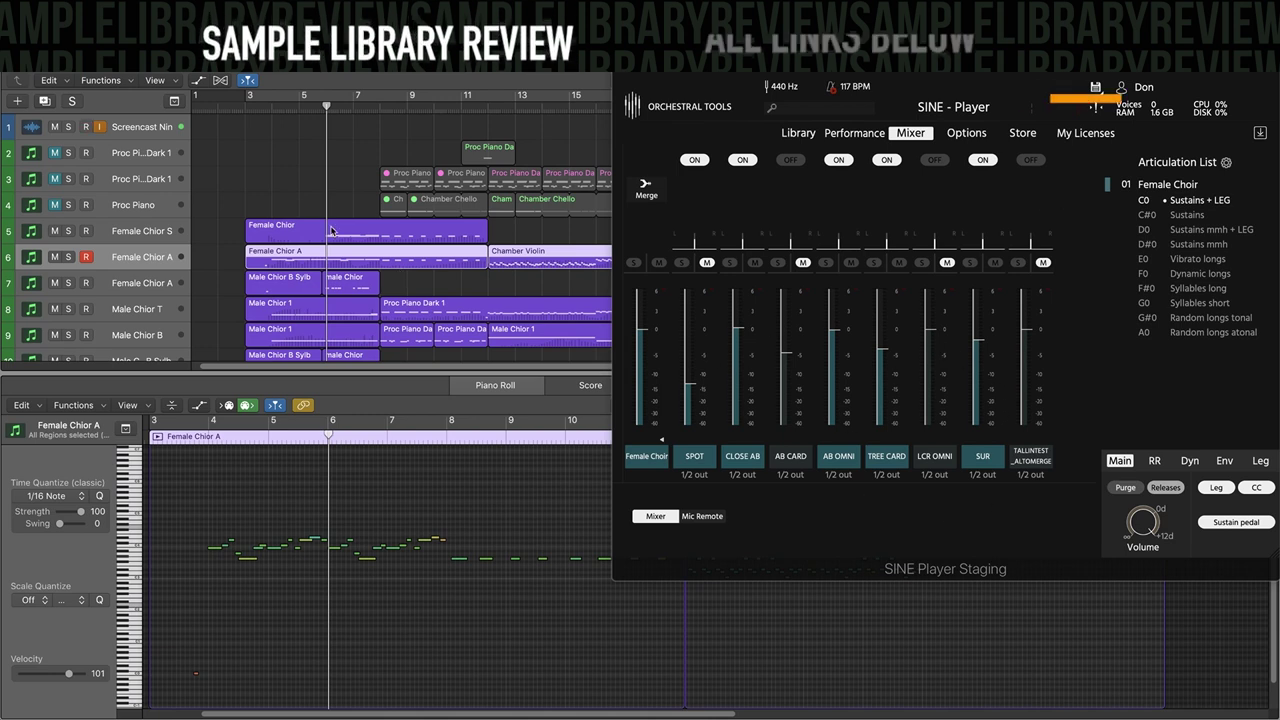
- Unmute and solo the SPOT mic, raising its fader to 0 while the soloed Female Chior A track plays
{"action": "left_click", "coordinate": [706, 263]}
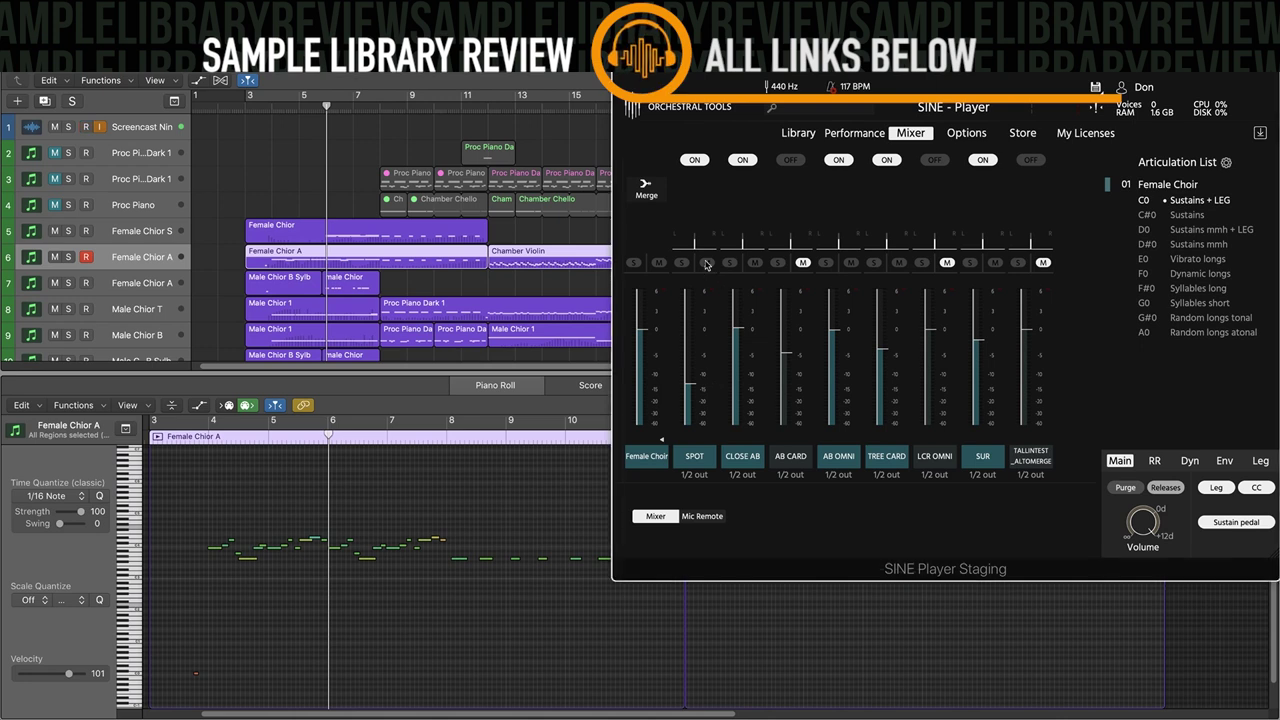
{"action": "left_click", "coordinate": [681, 262]}
{"action": "key", "text": "space"}
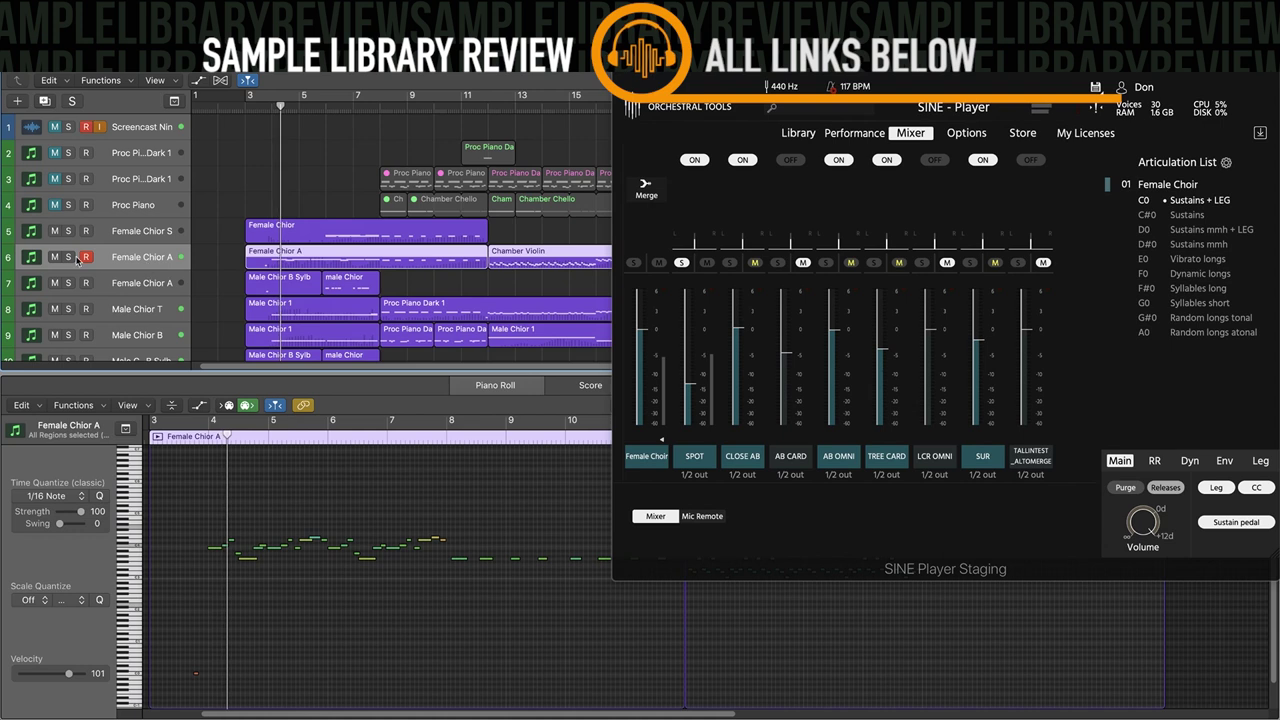
{"action": "key", "text": "ctrl+s"}
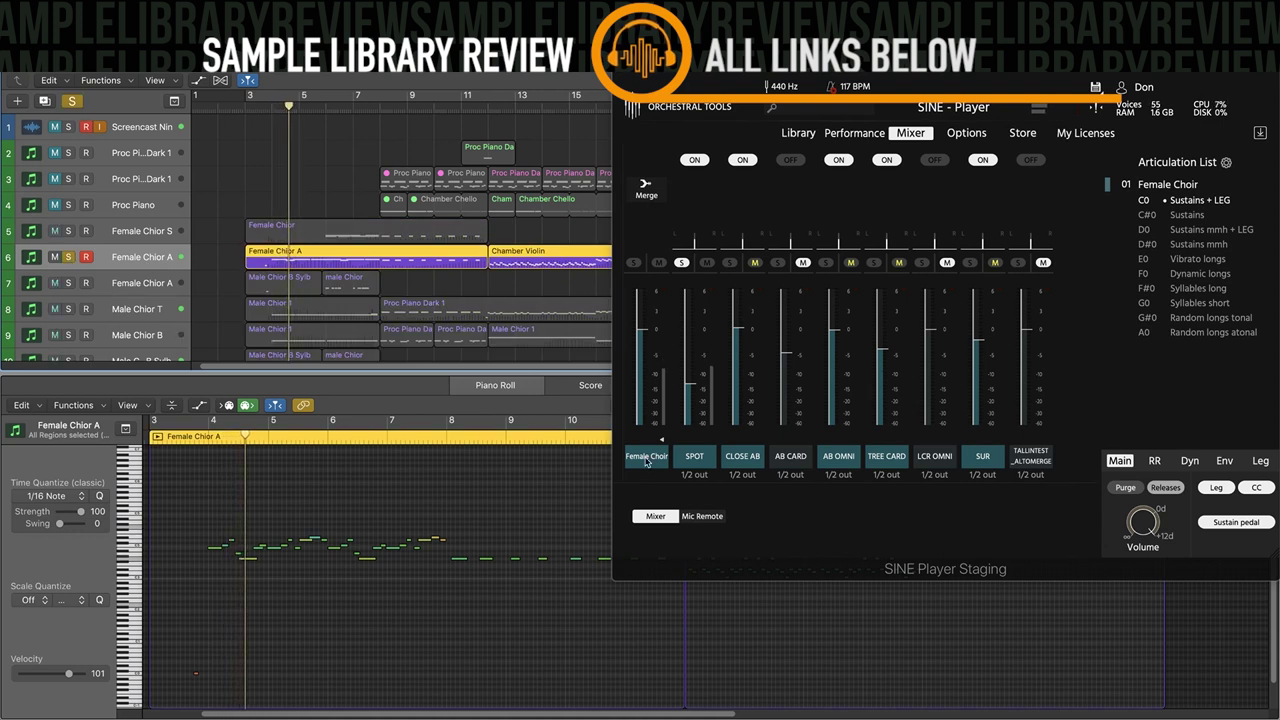
{"action": "left_click_drag", "start_coordinate": [700, 390], "coordinate": [690, 333]}
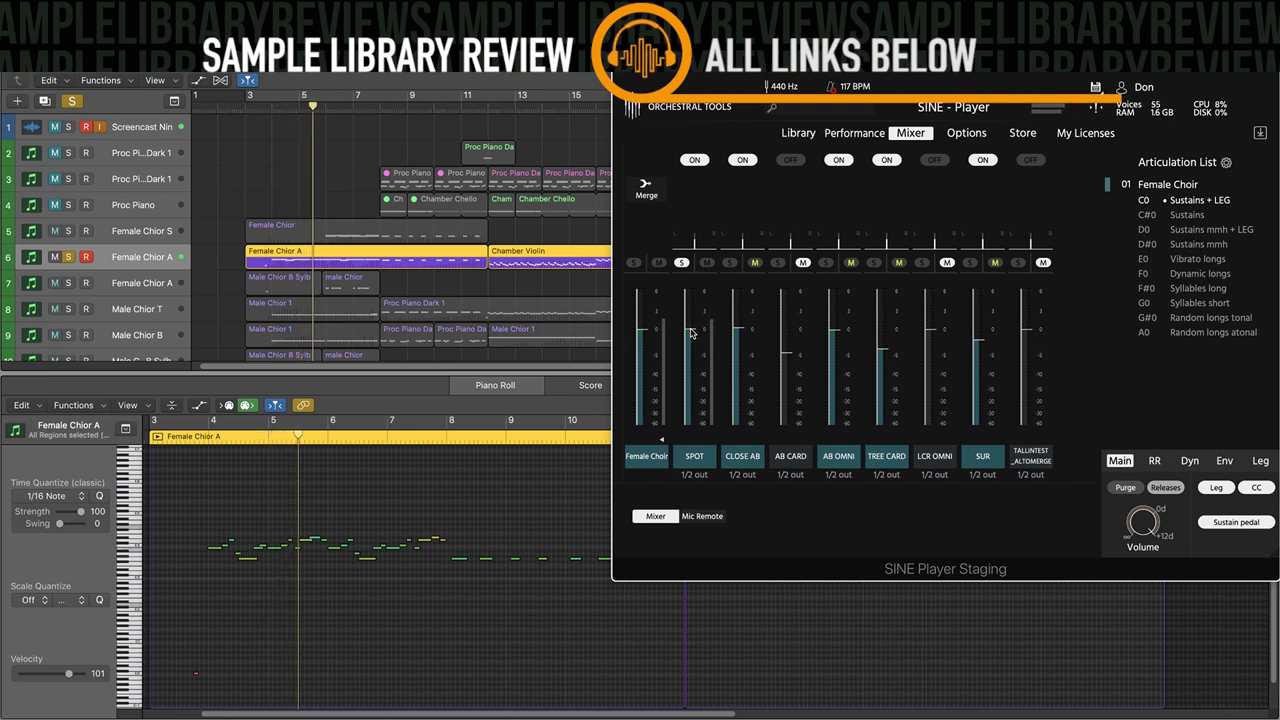
- Solo the CLOSE AB mic in place of SPOT and loop playback from bar 4 to bar 8
{"action": "left_click", "coordinate": [730, 263]}
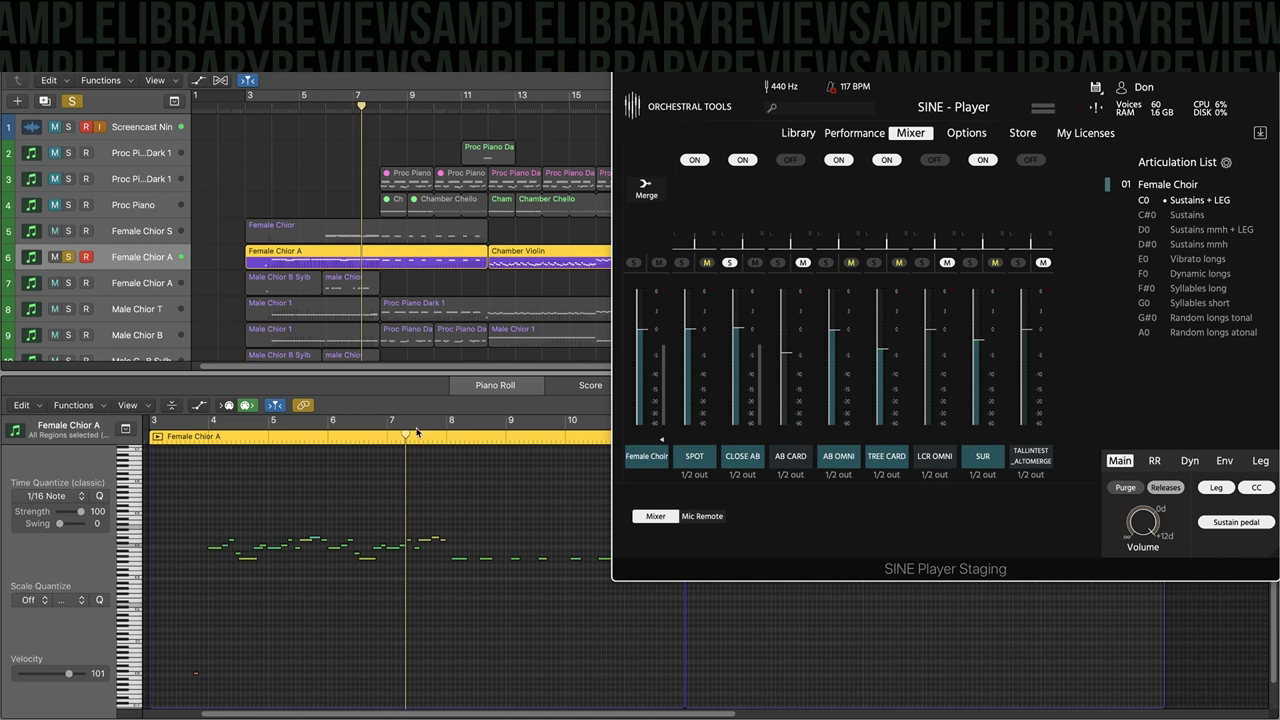
{"action": "left_click_drag", "start_coordinate": [202, 425], "coordinate": [458, 428]}
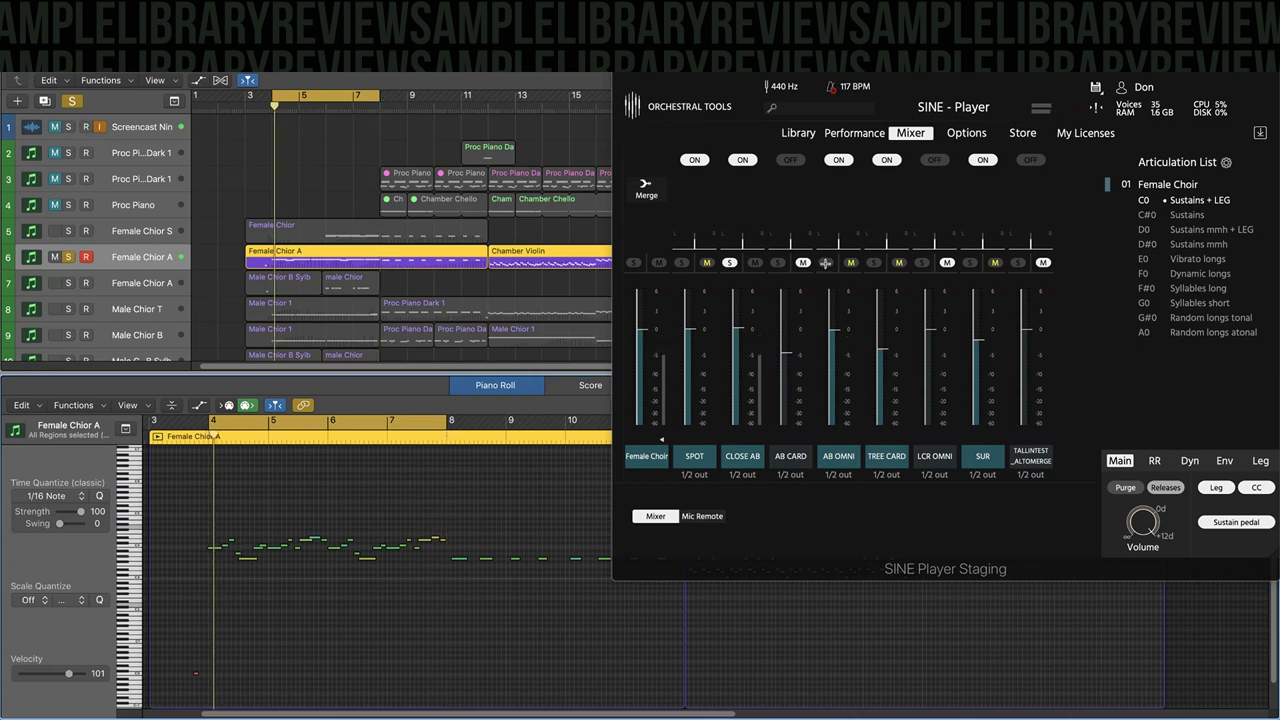
{"action": "left_click", "coordinate": [730, 263]}
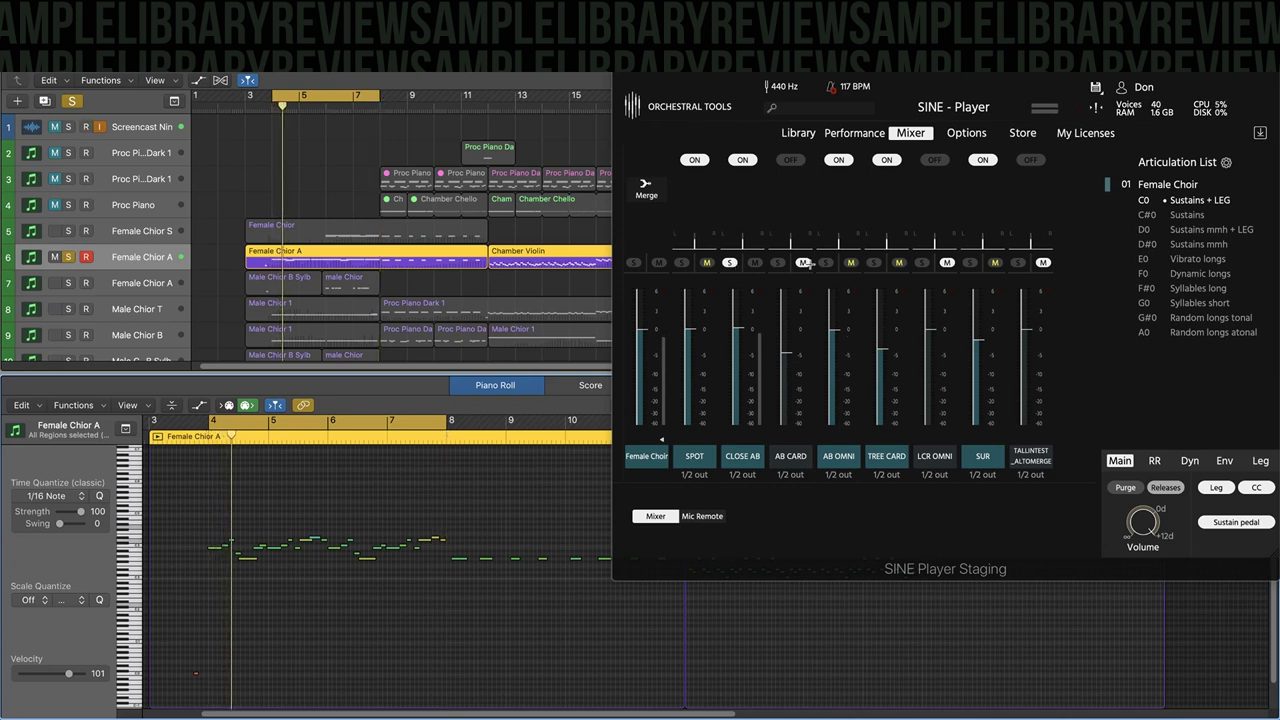
- Unmute AB CARD and solo the AB OMNI mic in place of CLOSE AB
{"action": "left_click", "coordinate": [826, 263]}
{"action": "left_click", "coordinate": [803, 263]}
{"action": "left_click", "coordinate": [730, 263]}
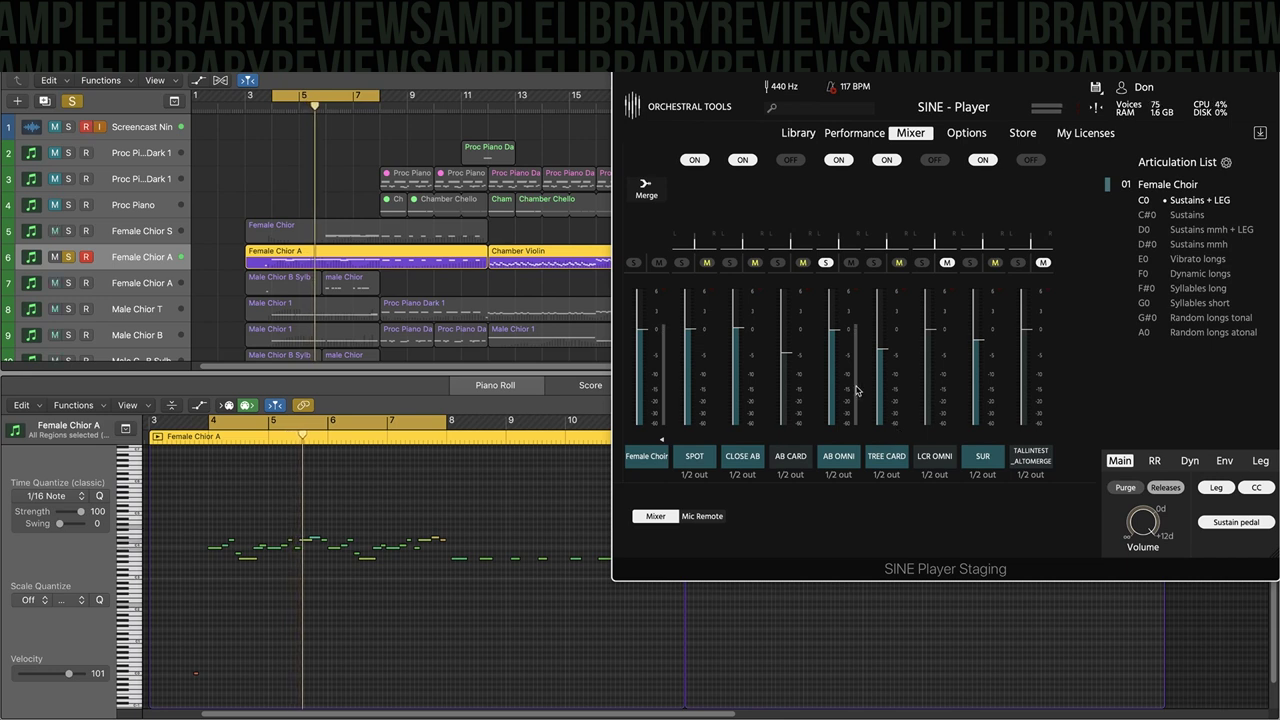
- Audition the TREE CARD mic alone with its fader raised to 0, and clear its solo
{"action": "left_click", "coordinate": [875, 263]}
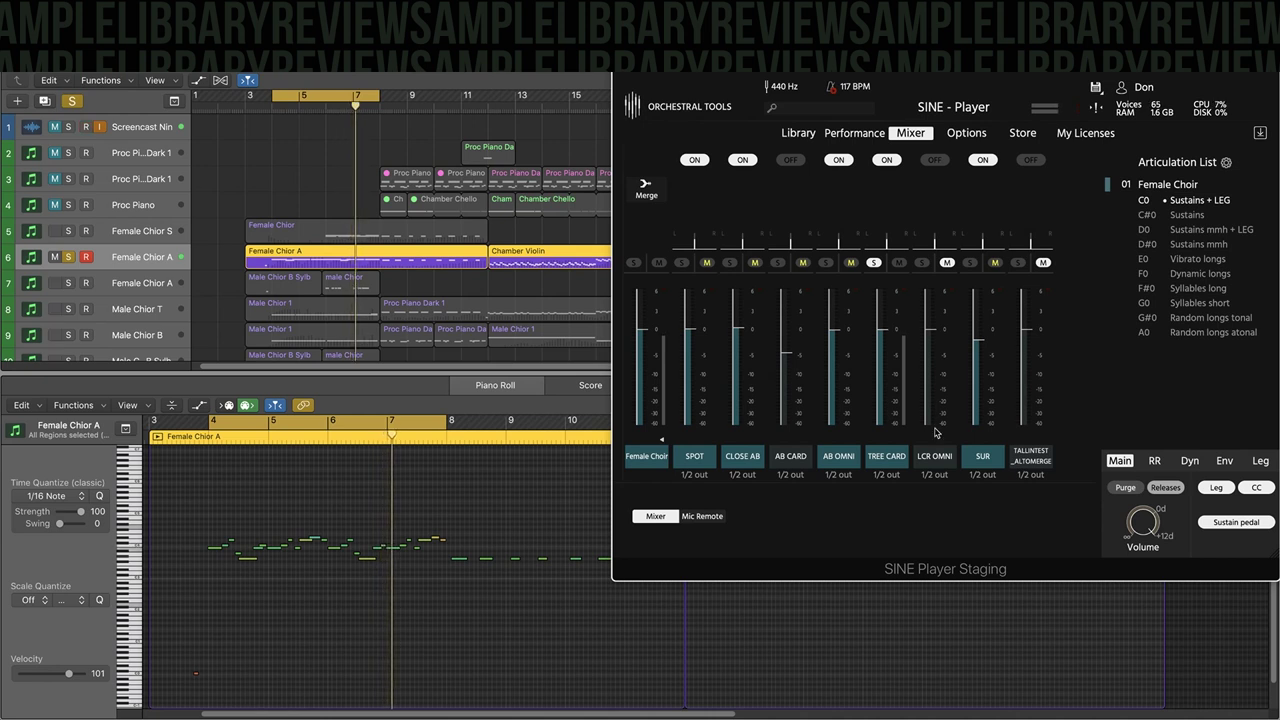
{"action": "left_click", "coordinate": [900, 263]}
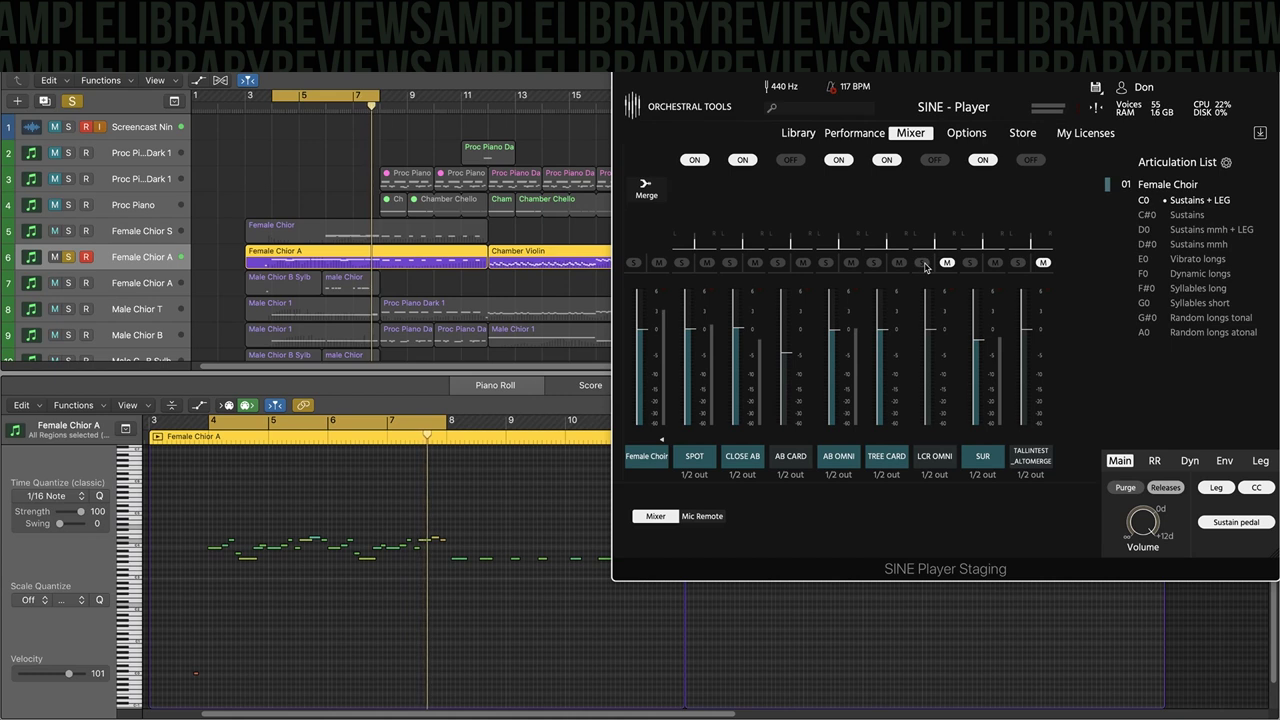
- Turn on the LCR OMNI mic, and solo the SUR mic with its fader raised slightly above 0
{"action": "left_click", "coordinate": [921, 263]}
{"action": "left_click", "coordinate": [969, 263]}
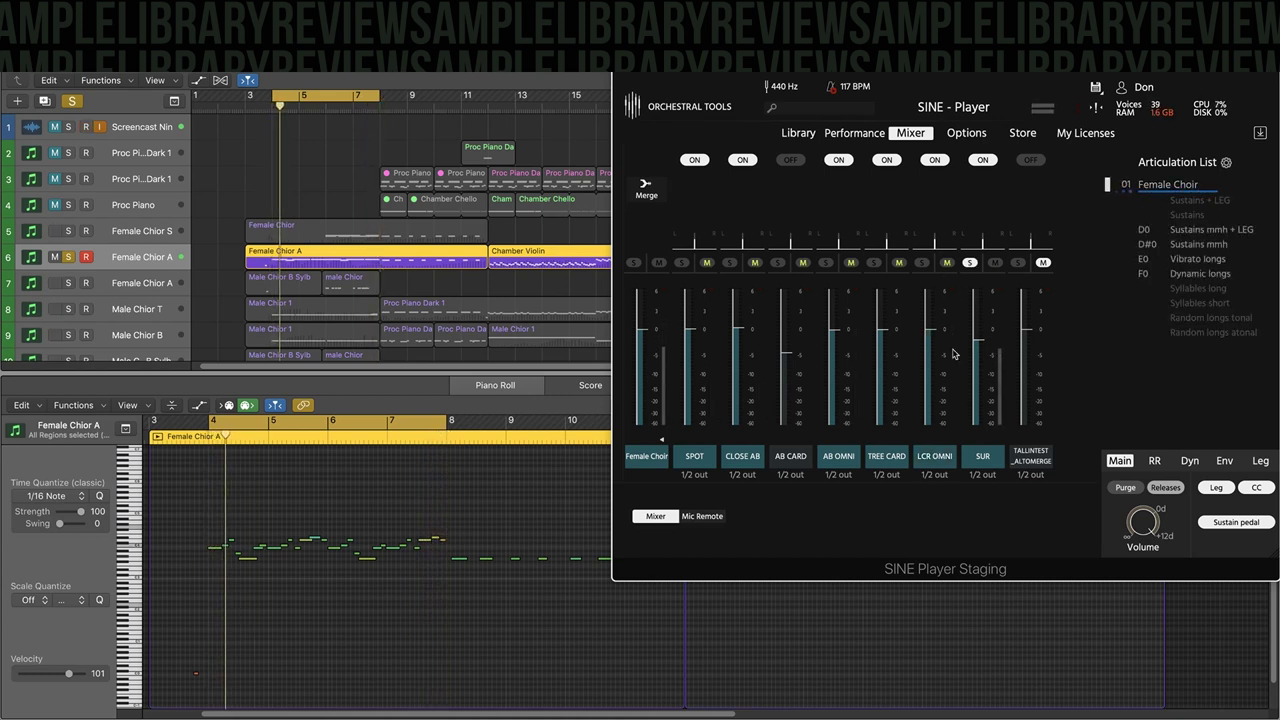
{"action": "left_click_drag", "start_coordinate": [981, 343], "coordinate": [981, 325]}
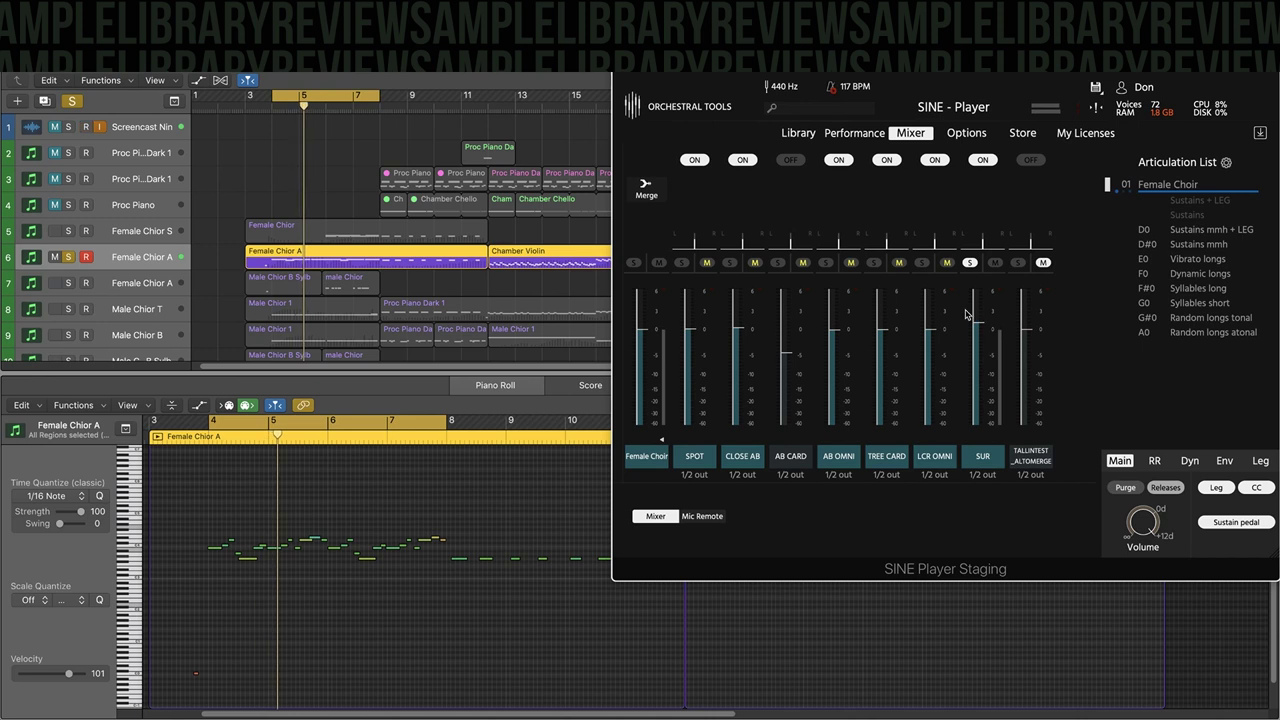
- Solo the LCR OMNI mic and take the SUR mic out of solo
{"action": "left_click", "coordinate": [922, 262]}
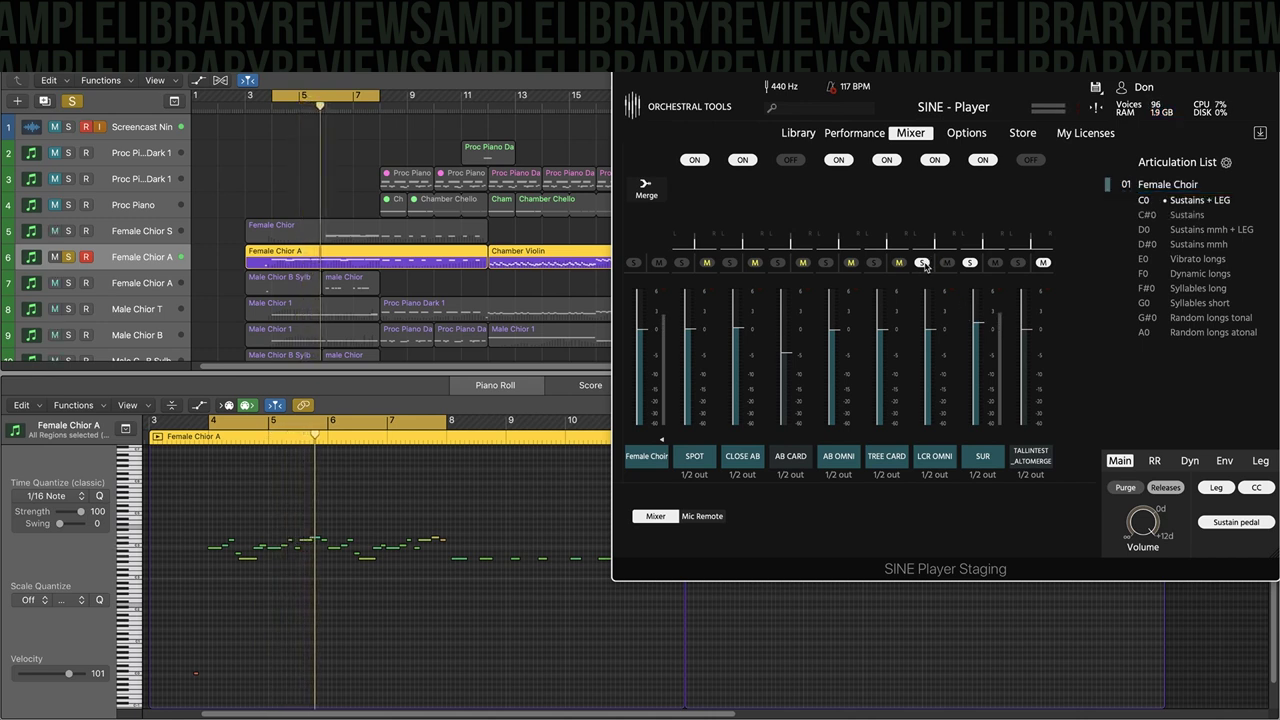
{"action": "left_click", "coordinate": [970, 262]}
{"action": "left_click", "coordinate": [970, 262]}
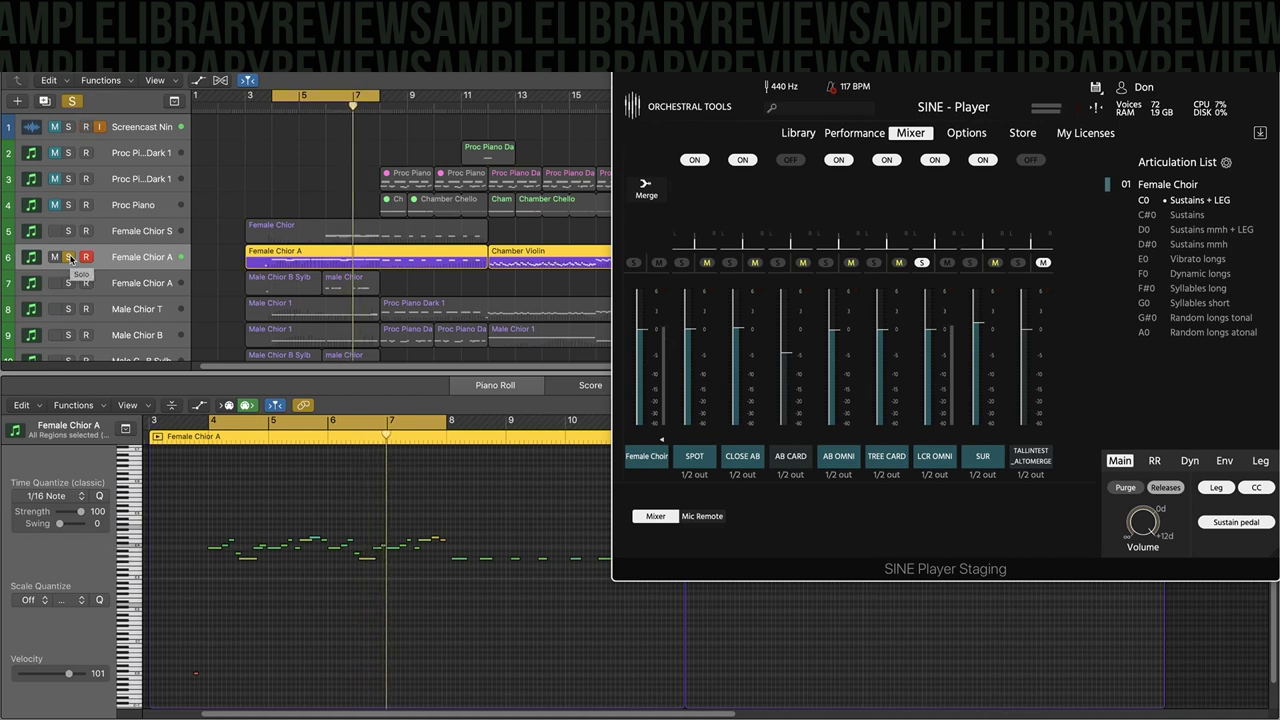
- Stop playback, unmute the Screencast Nin track and unsolo Female Chior A
{"action": "left_click", "coordinate": [55, 127]}
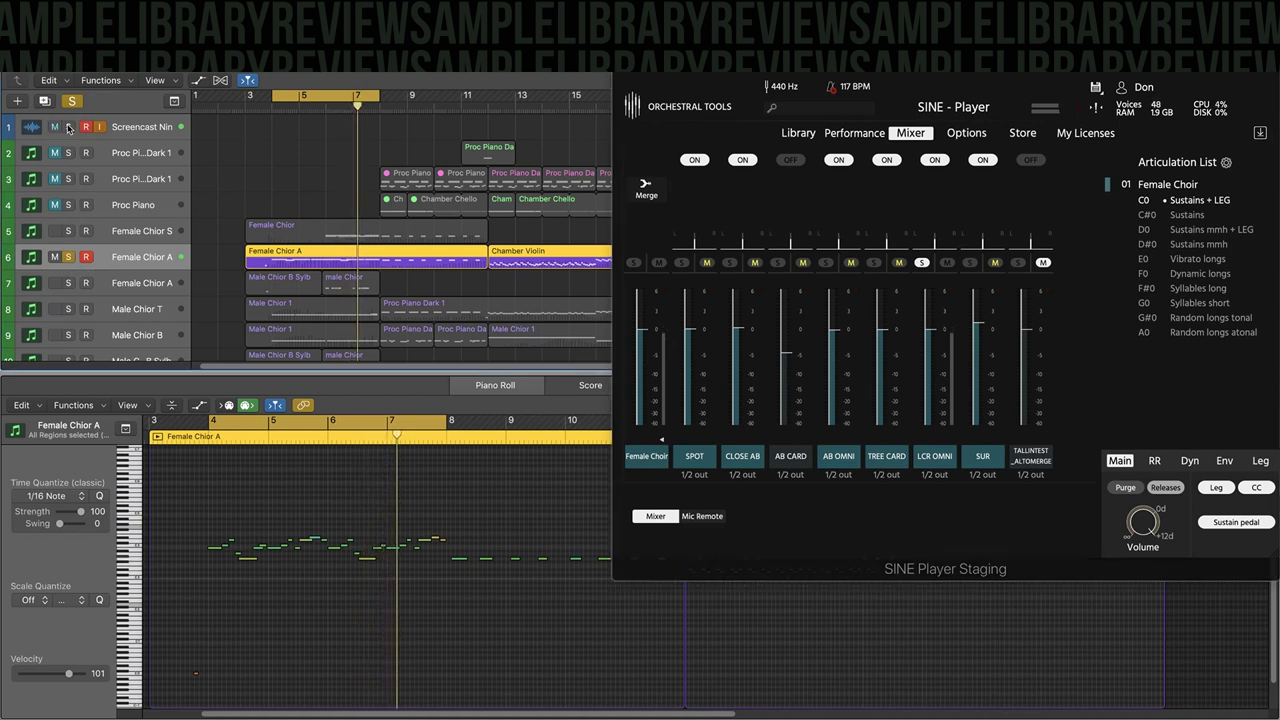
{"action": "left_click", "coordinate": [68, 257]}
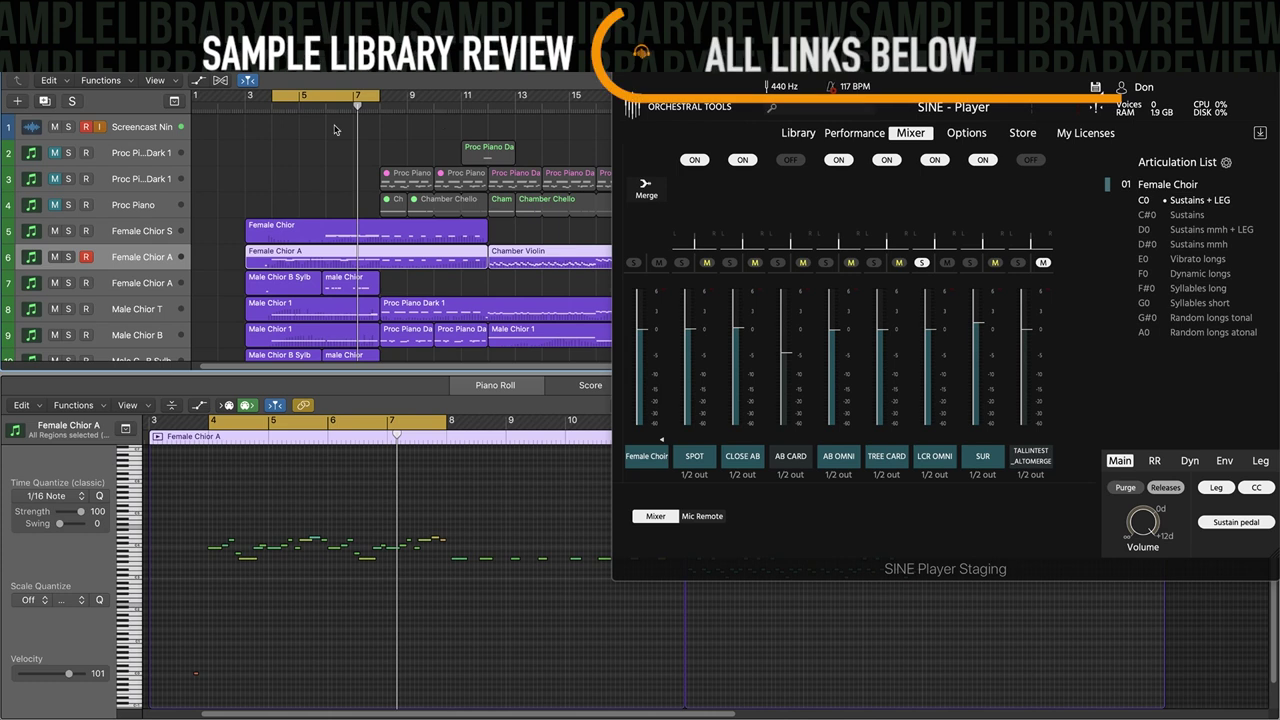
- Open the SINE Player instance of the Male Chior T track and place its window beside the arrangement
{"action": "scroll", "coordinate": [309, 188], "scroll_direction": "down", "scroll_amount": 1}
{"action": "scroll", "coordinate": [309, 188], "scroll_direction": "down", "scroll_amount": 2}
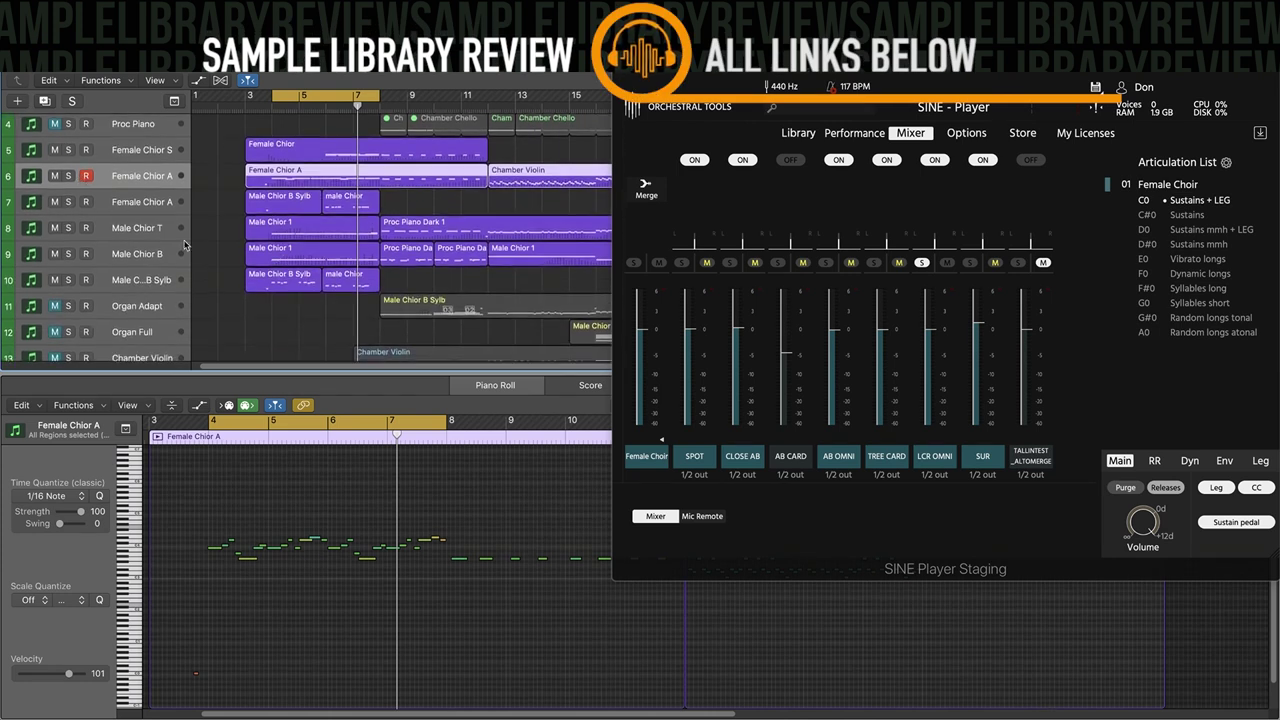
{"action": "left_click", "coordinate": [127, 230]}
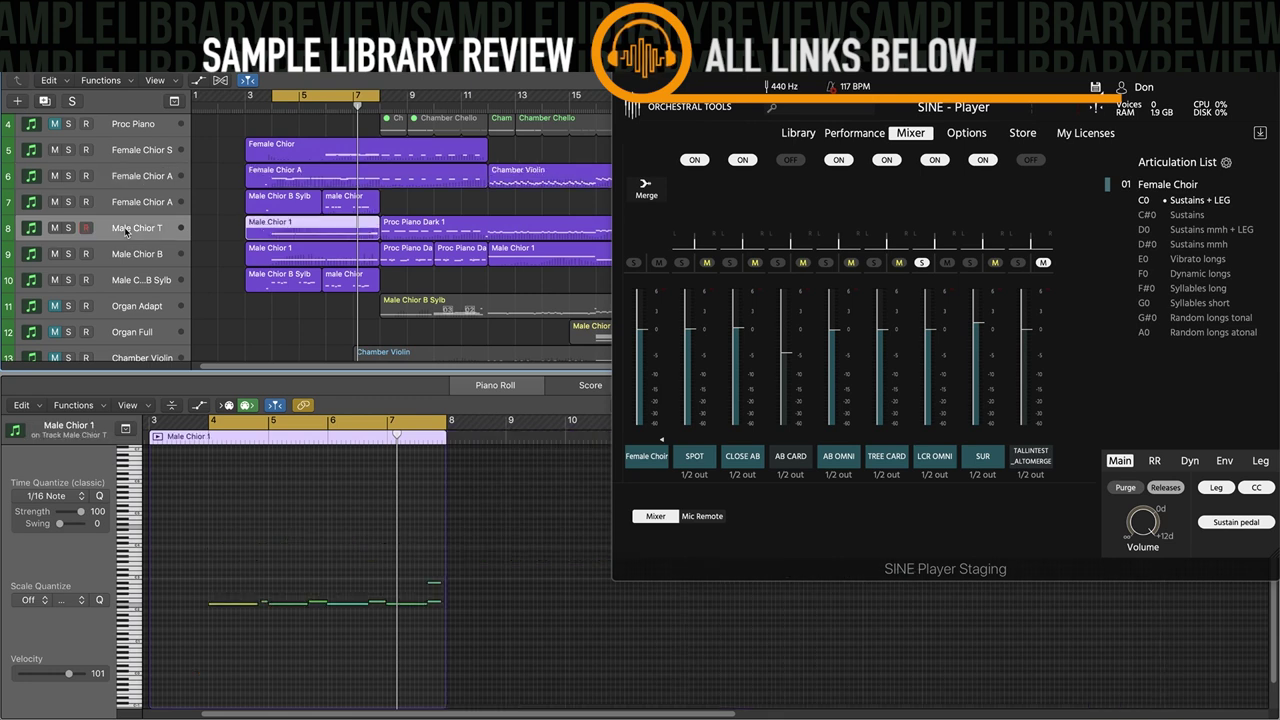
{"action": "key", "text": "x"}
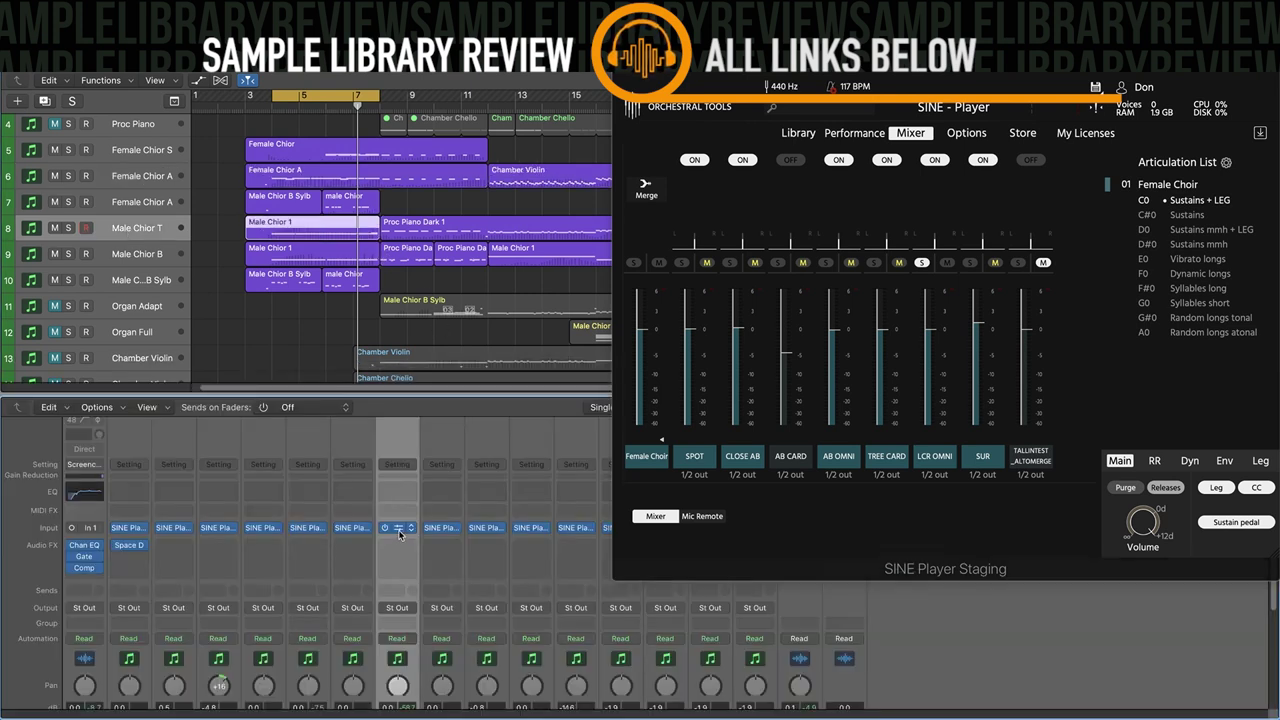
{"action": "key", "text": "v"}
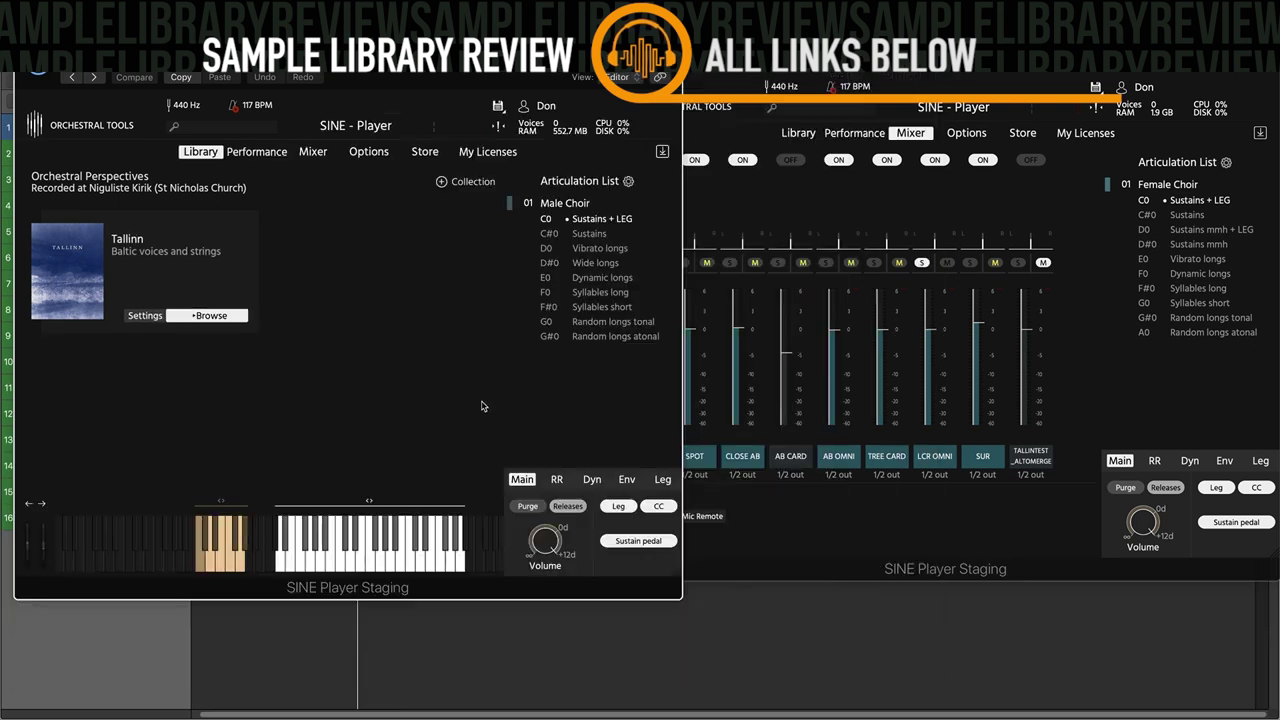
{"action": "mouse_move", "coordinate": [384, 100]}
{"action": "left_mouse_down"}
{"action": "mouse_move", "coordinate": [1042, 115]}
{"action": "mouse_move", "coordinate": [992, 112]}
{"action": "left_mouse_up"}
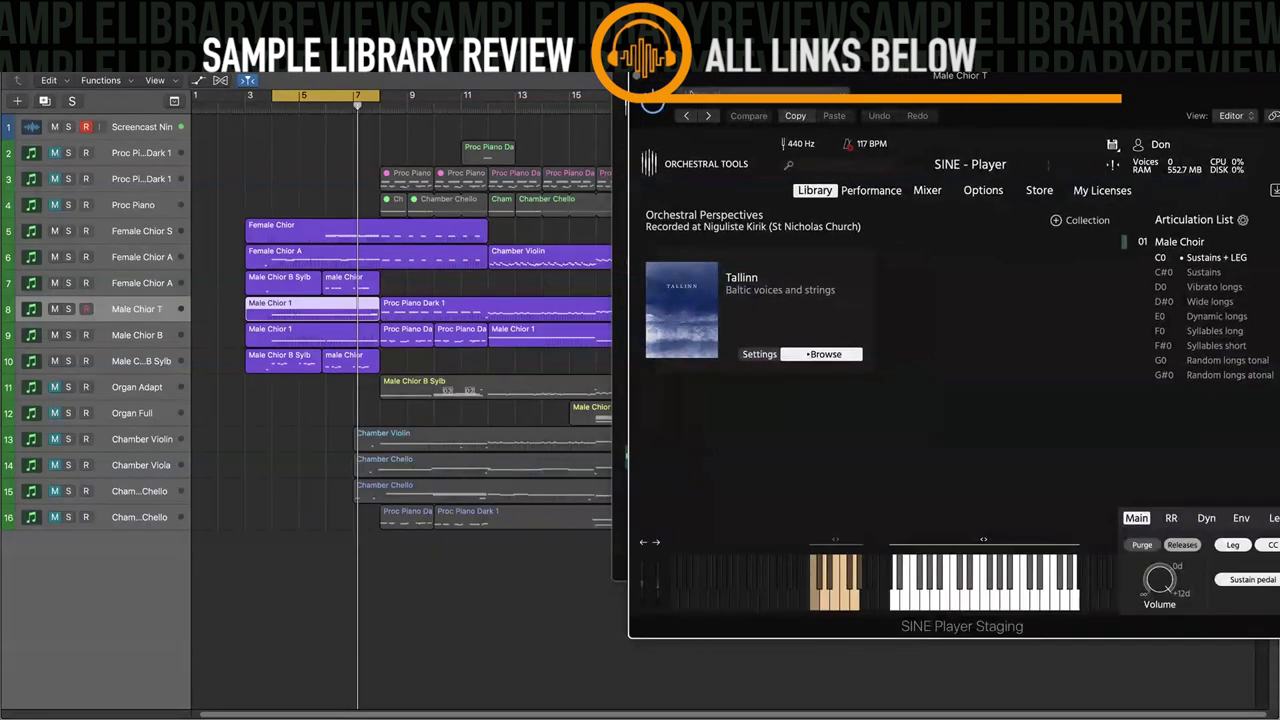
{"action": "left_click_drag", "start_coordinate": [855, 83], "coordinate": [815, 83]}
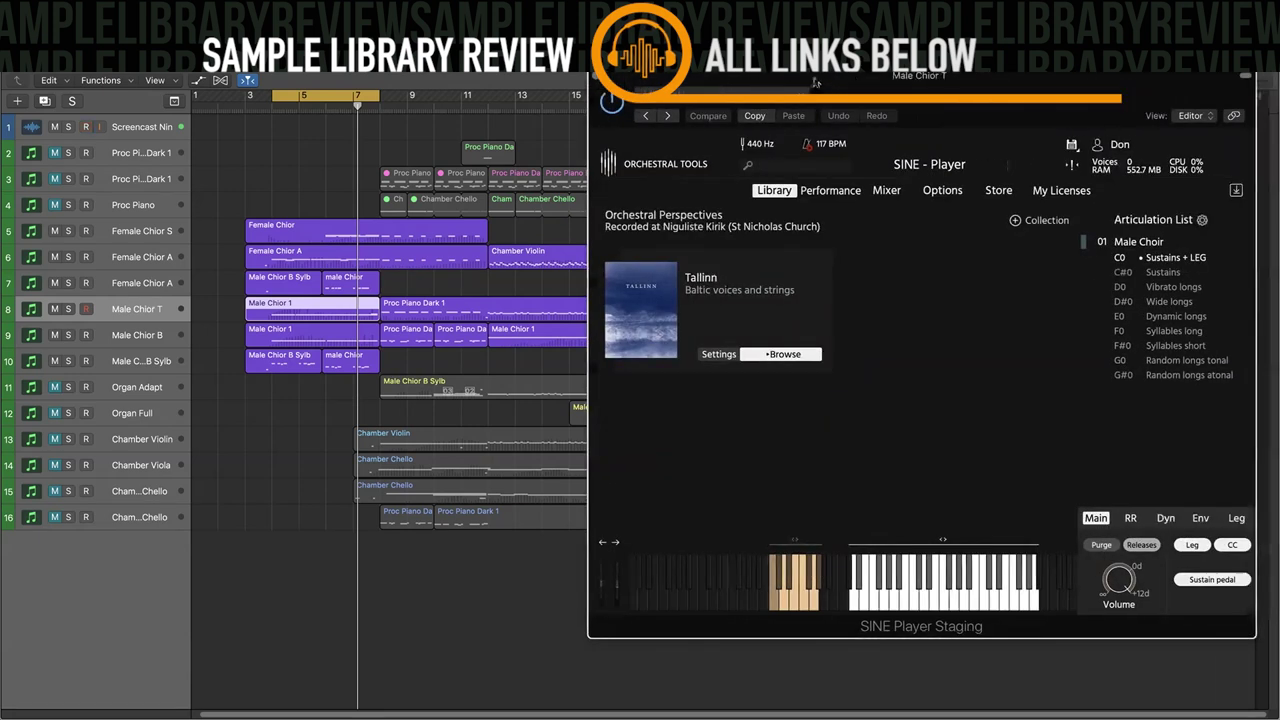
- Show the Male Choir's mic mixer and play the loop with the Male Chior T track soloed
{"action": "left_click", "coordinate": [880, 191]}
{"action": "key", "text": "space"}
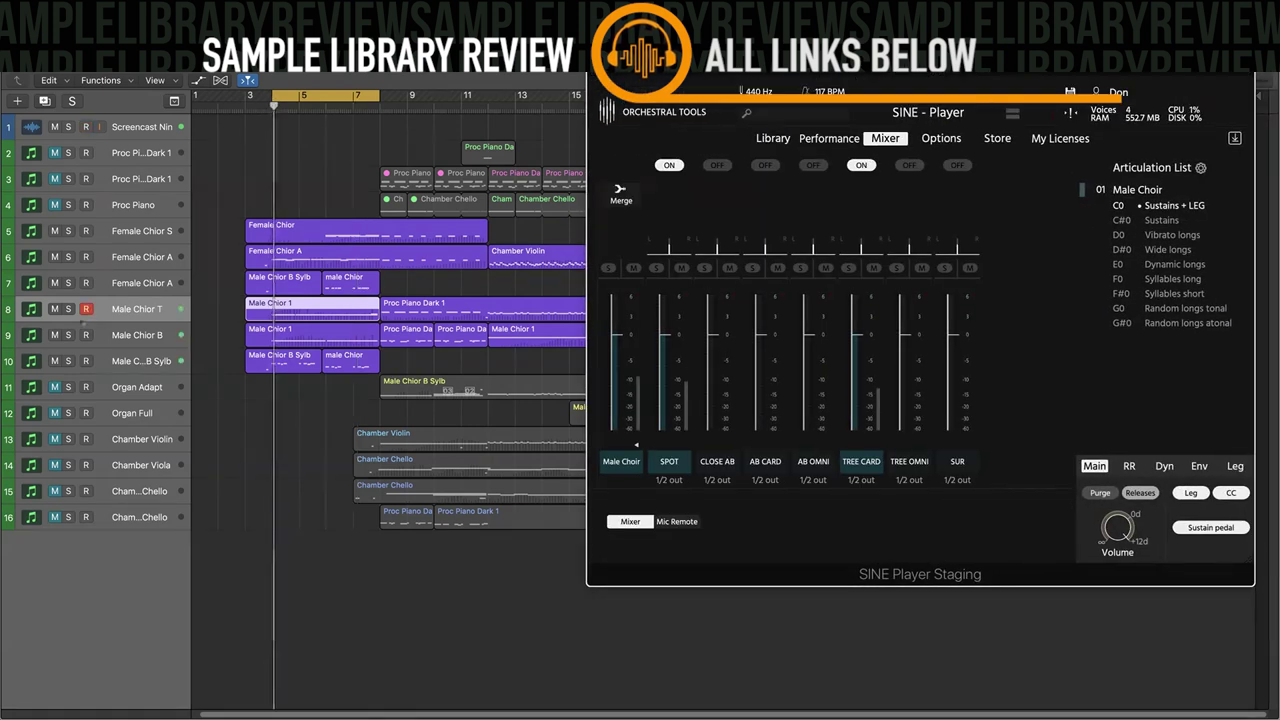
{"action": "left_click", "coordinate": [69, 309]}
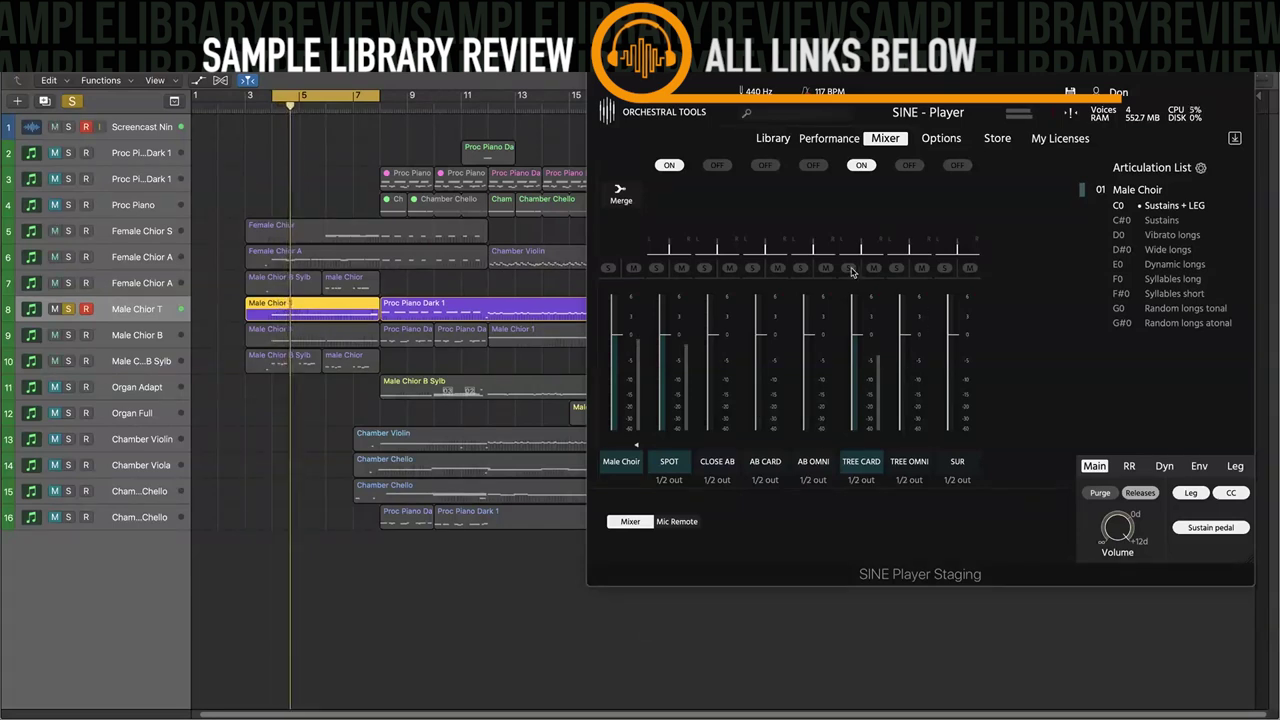
- Mute the CLOSE AB, AB CARD, TREE OMNI and SUR channels of the Male Choir and turn on these four mics
{"action": "left_click", "coordinate": [921, 268]}
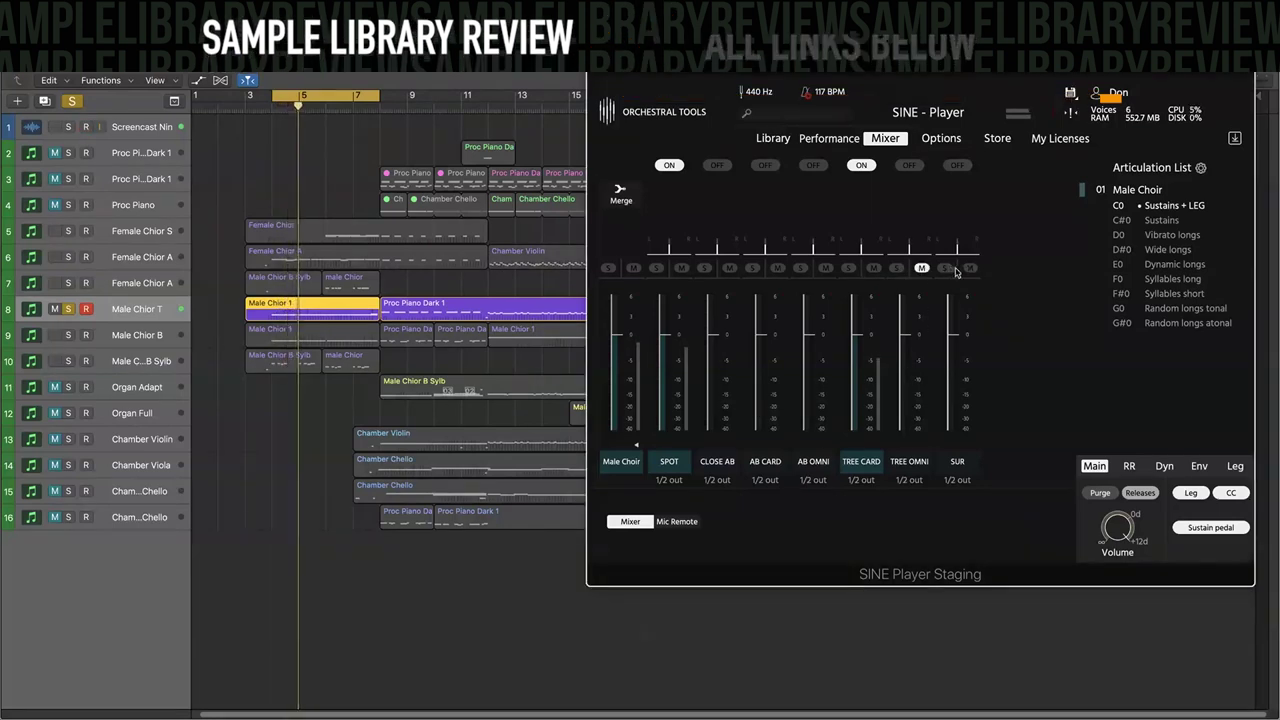
{"action": "left_click", "coordinate": [969, 268]}
{"action": "left_click", "coordinate": [777, 268]}
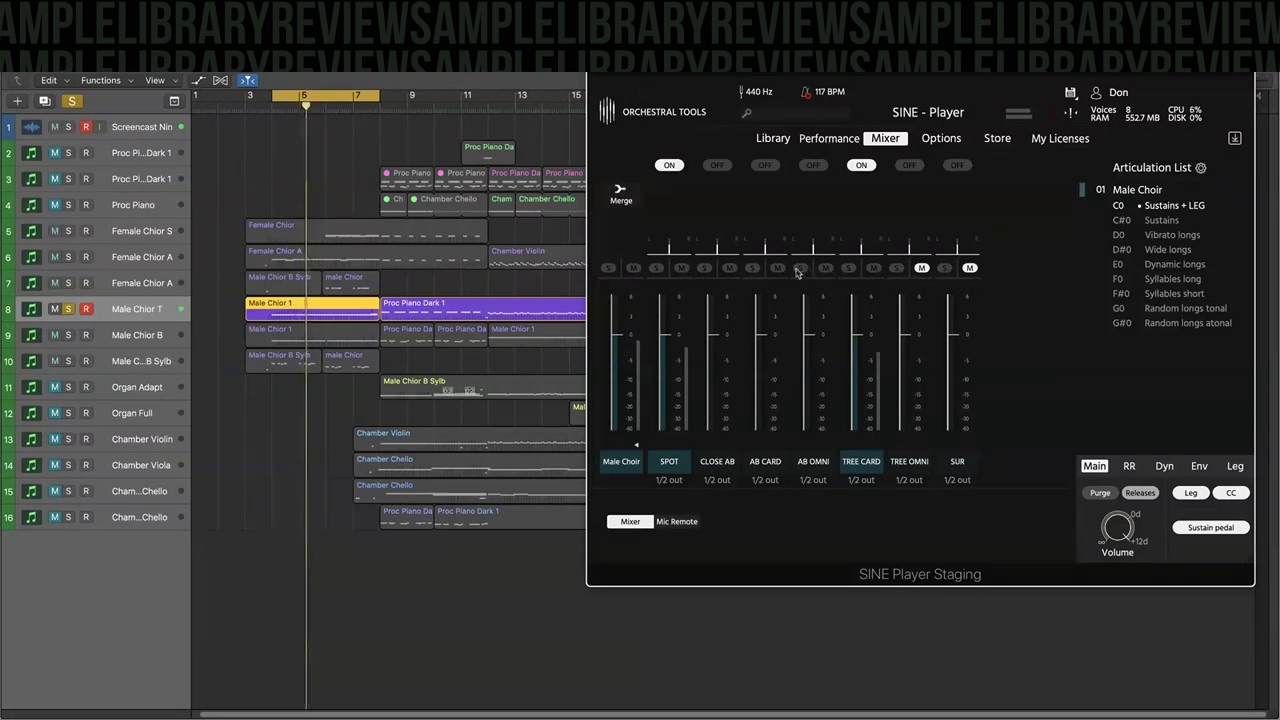
{"action": "left_click", "coordinate": [730, 268]}
{"action": "left_click", "coordinate": [909, 463]}
{"action": "left_click", "coordinate": [957, 463]}
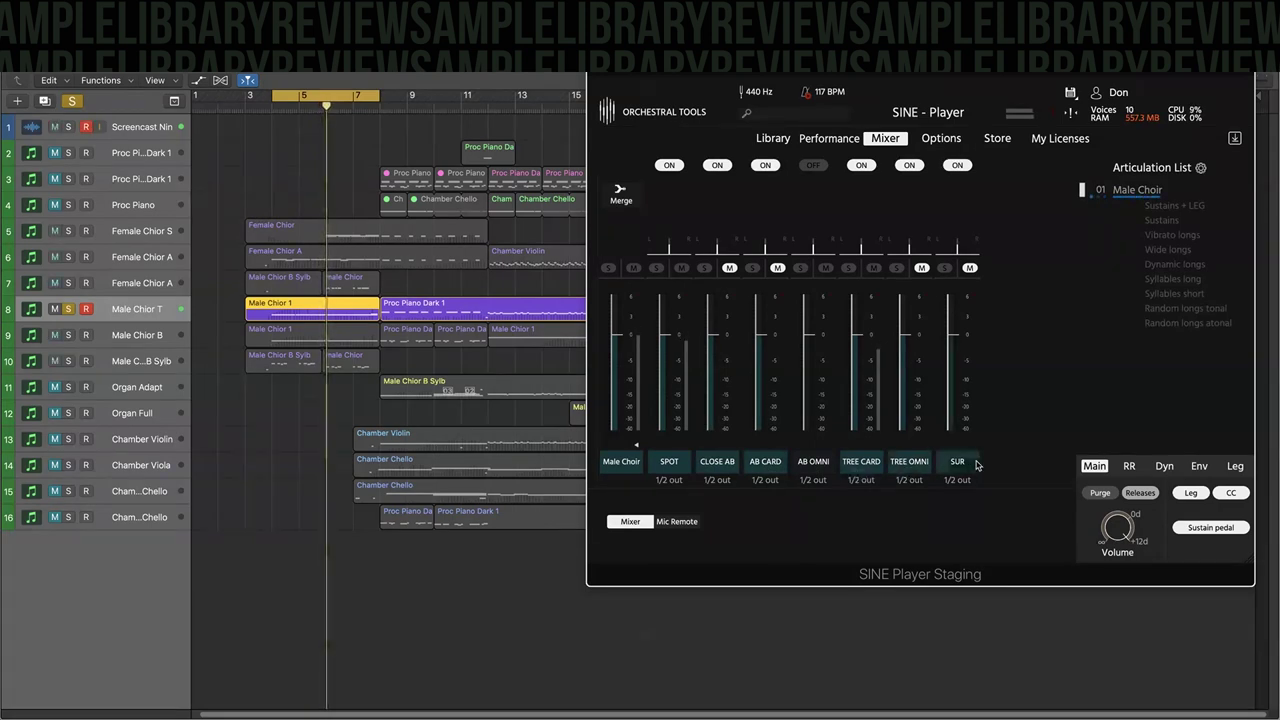
- Turn on the Male Choir's AB OMNI mic, mute AB OMNI and TREE CARD to leave only SPOT audible, and solo Screencast Nin
{"action": "left_click", "coordinate": [828, 463]}
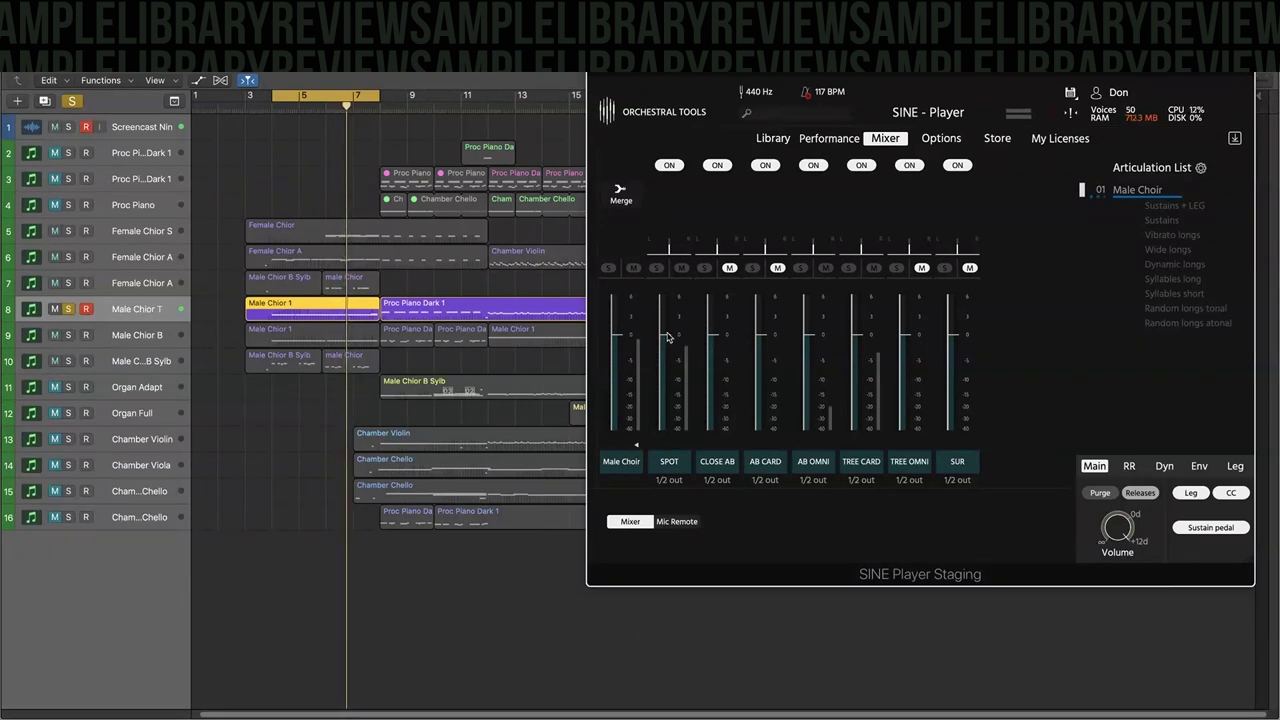
{"action": "left_click", "coordinate": [825, 268]}
{"action": "left_click", "coordinate": [873, 268]}
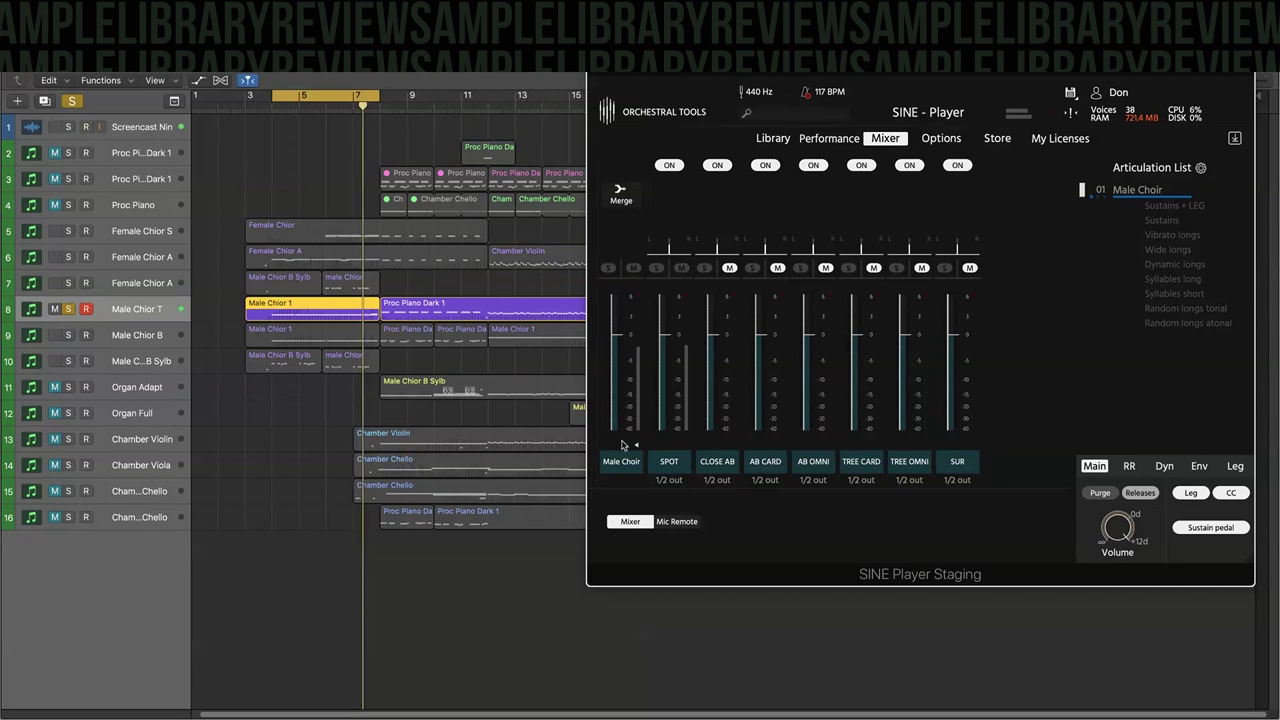
{"action": "left_click", "coordinate": [68, 127]}
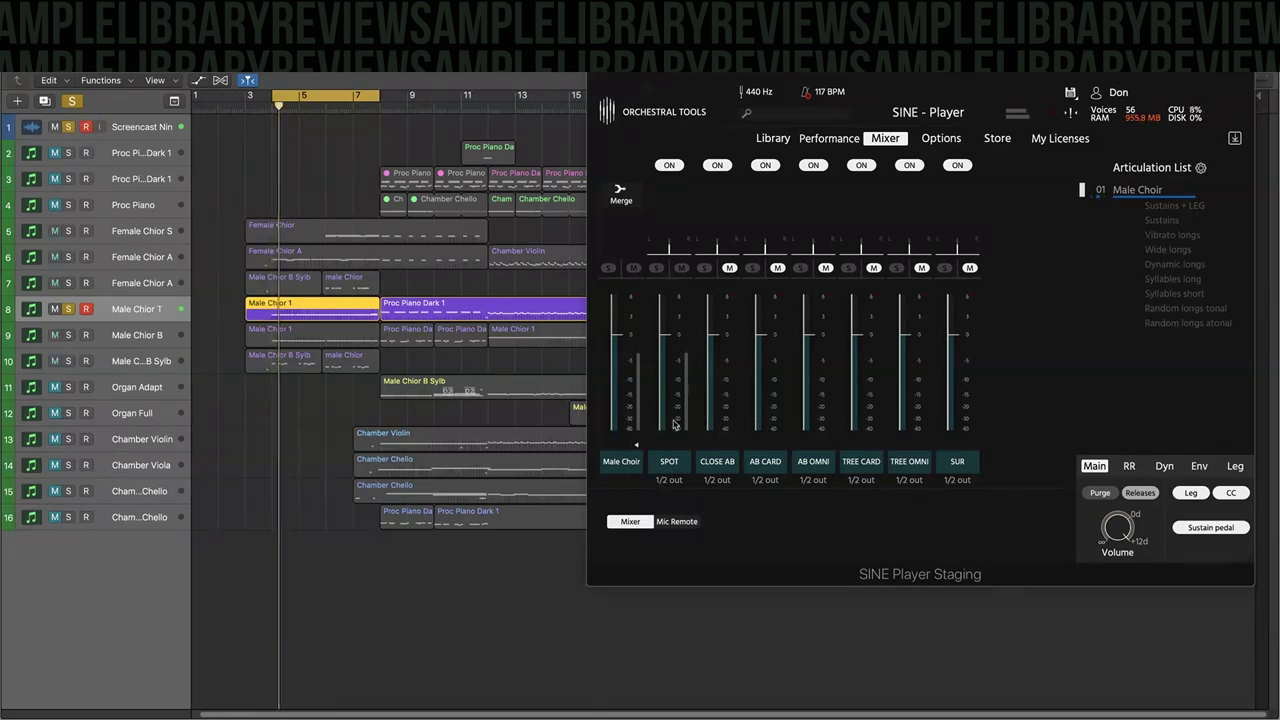
- Audition the Male Choir mics one at a time by switching mutes from SPOT to CLOSE AB, TREE CARD, TREE OMNI and SUR
{"action": "left_click", "coordinate": [729, 269]}
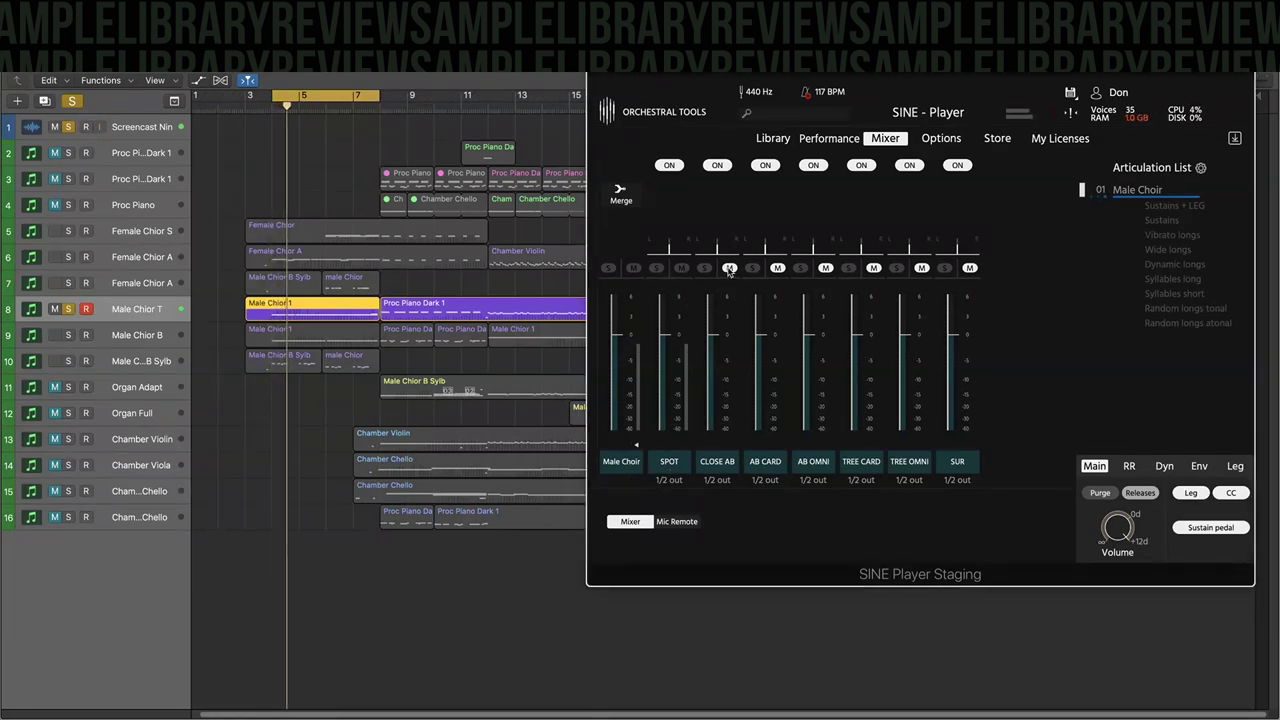
{"action": "left_click", "coordinate": [681, 268]}
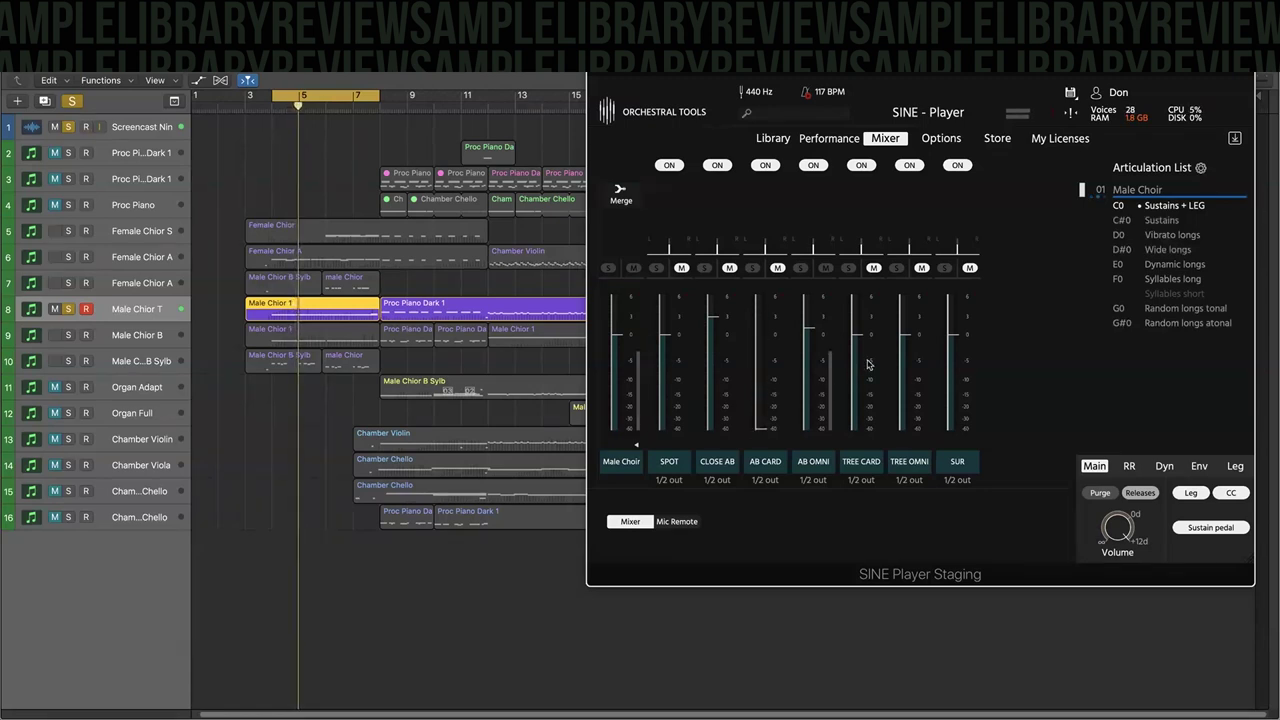
{"action": "left_click", "coordinate": [870, 269]}
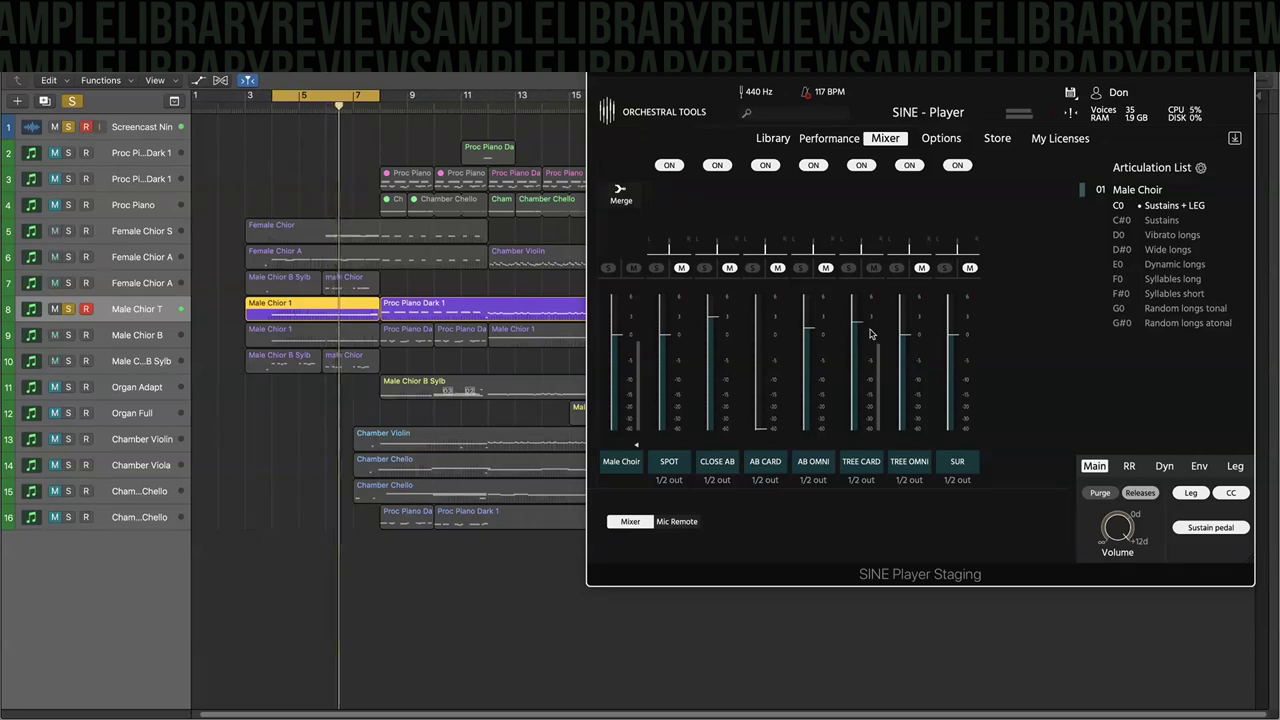
{"action": "left_click", "coordinate": [873, 268]}
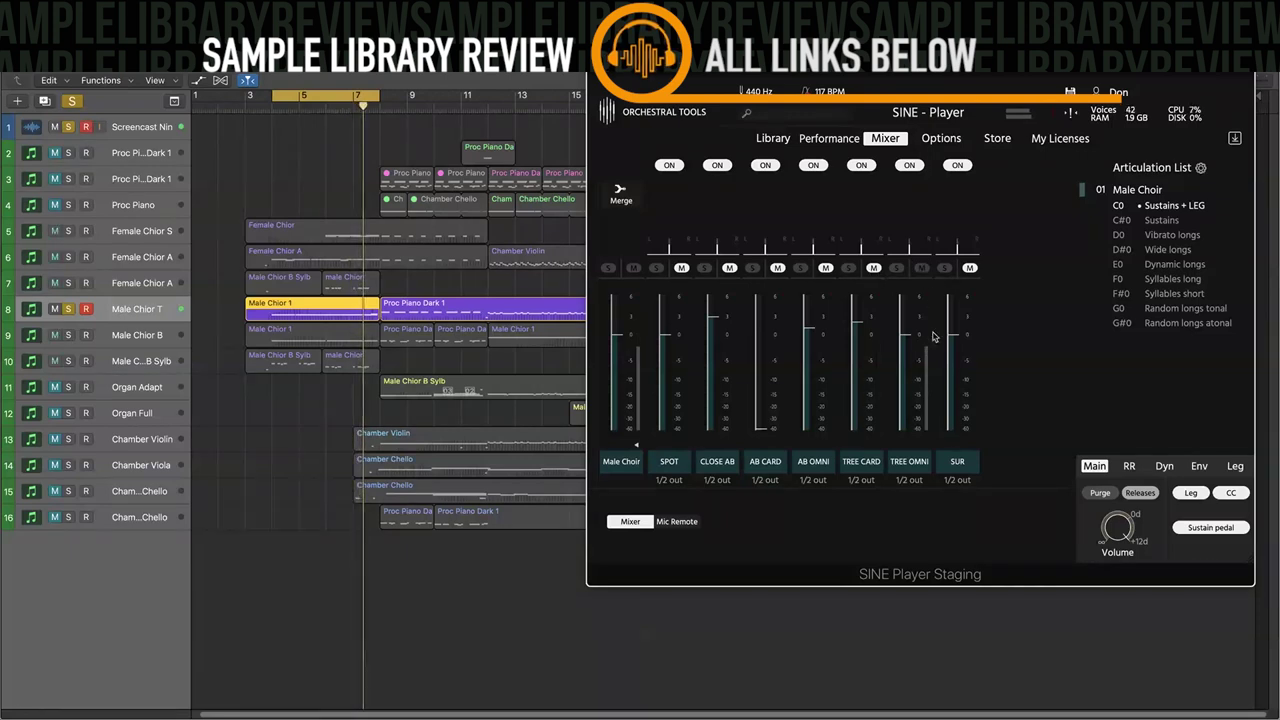
{"action": "left_click", "coordinate": [921, 268]}
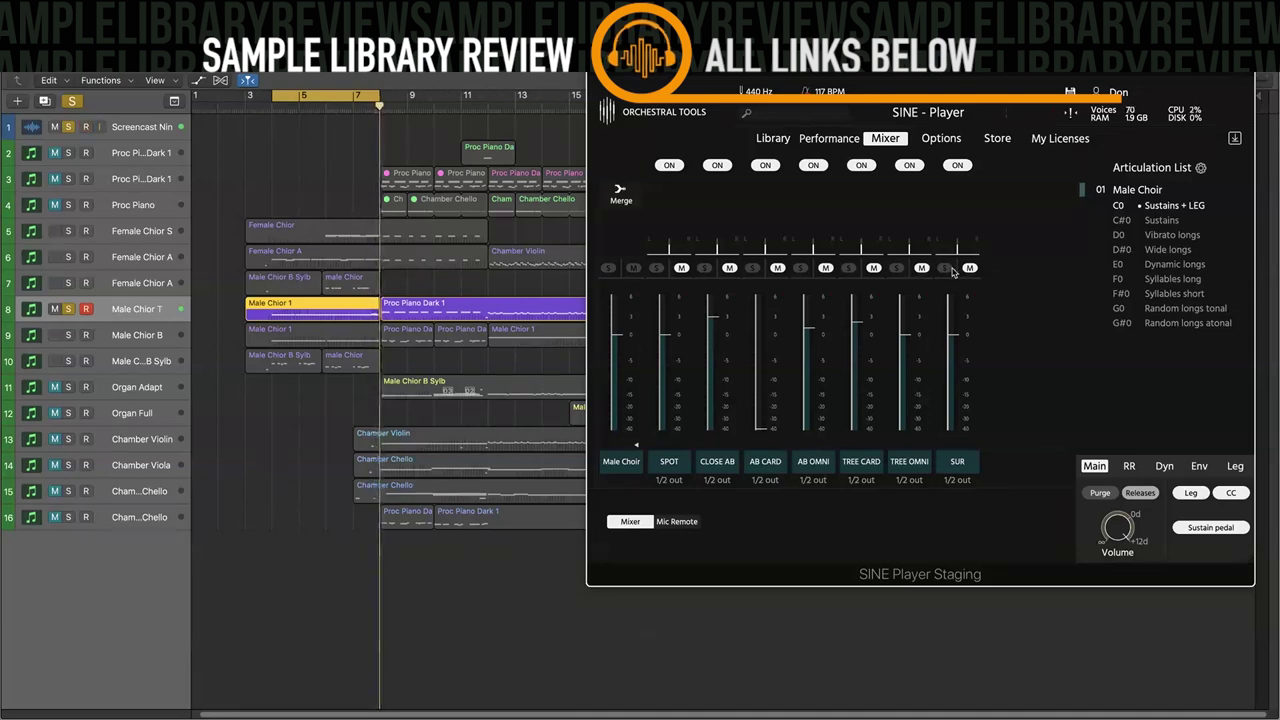
{"action": "left_click", "coordinate": [967, 268]}
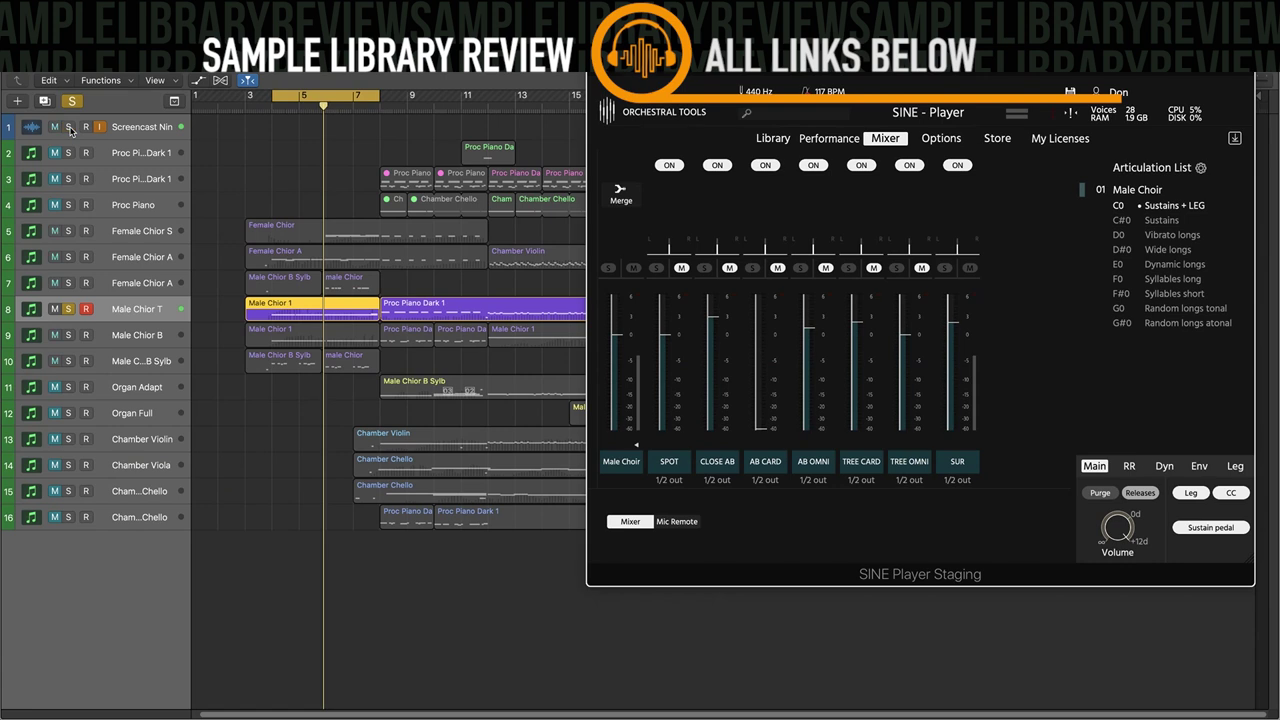
- Unsolo the Male Chior T track and unmute the two organ tracks and the chamber string tracks
{"action": "left_click", "coordinate": [68, 309]}
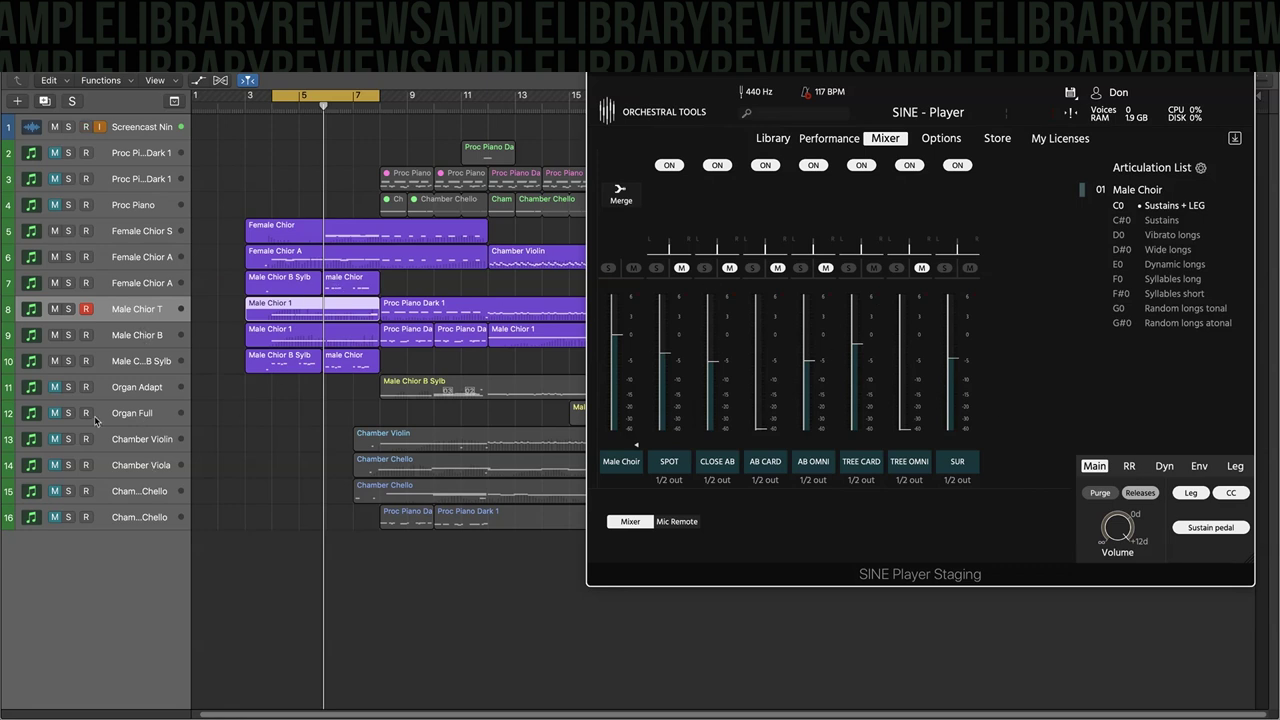
{"action": "left_click", "coordinate": [56, 387]}
{"action": "left_click", "coordinate": [56, 413]}
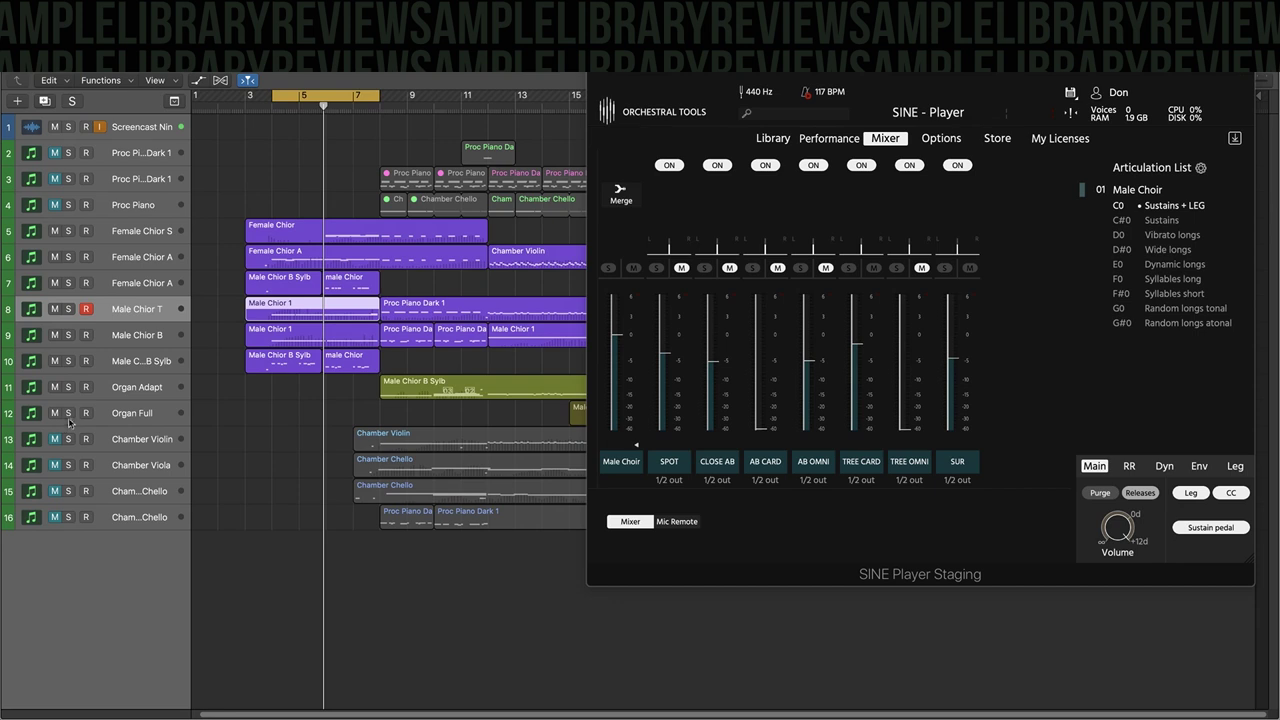
{"action": "left_click", "coordinate": [56, 465]}
{"action": "left_click", "coordinate": [56, 439]}
{"action": "left_click", "coordinate": [56, 465]}
{"action": "left_click", "coordinate": [56, 491]}
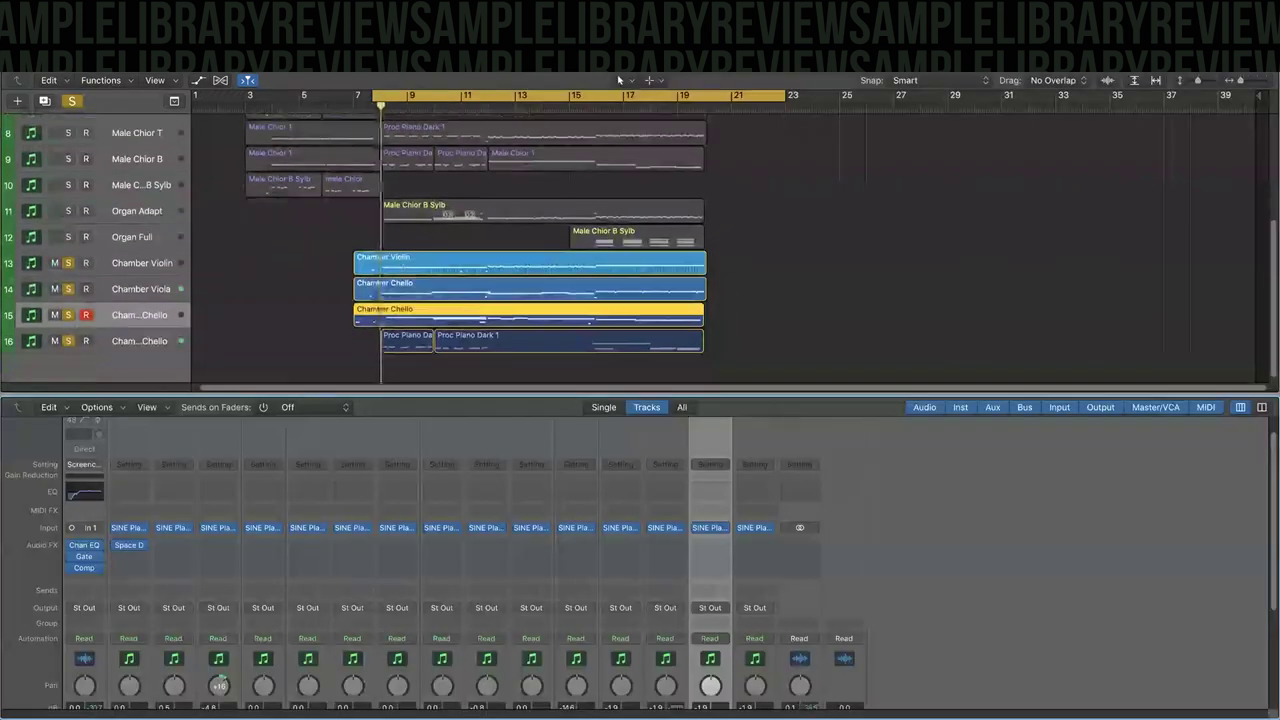
- Open the Chamber Violin track's SINE Player, hide the mixer pane, and shrink and place the plug-in window beside the arrangement
{"action": "left_click", "coordinate": [123, 268]}
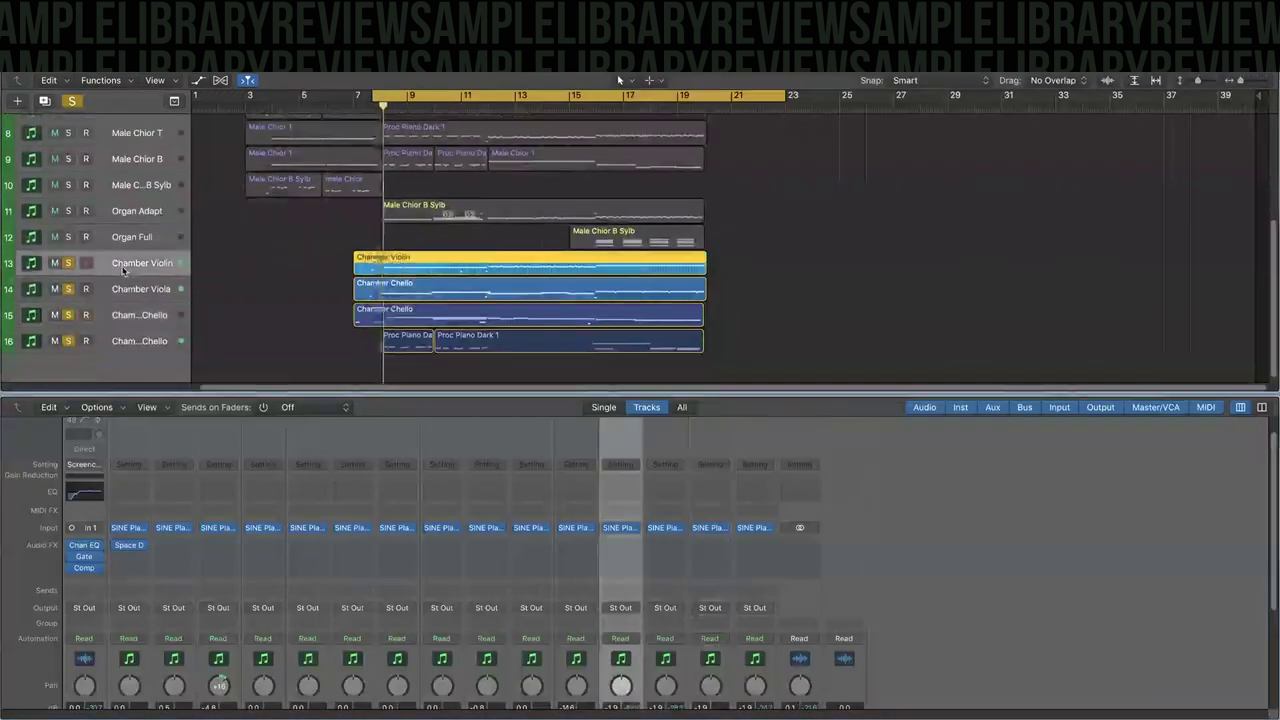
{"action": "left_click", "coordinate": [621, 528]}
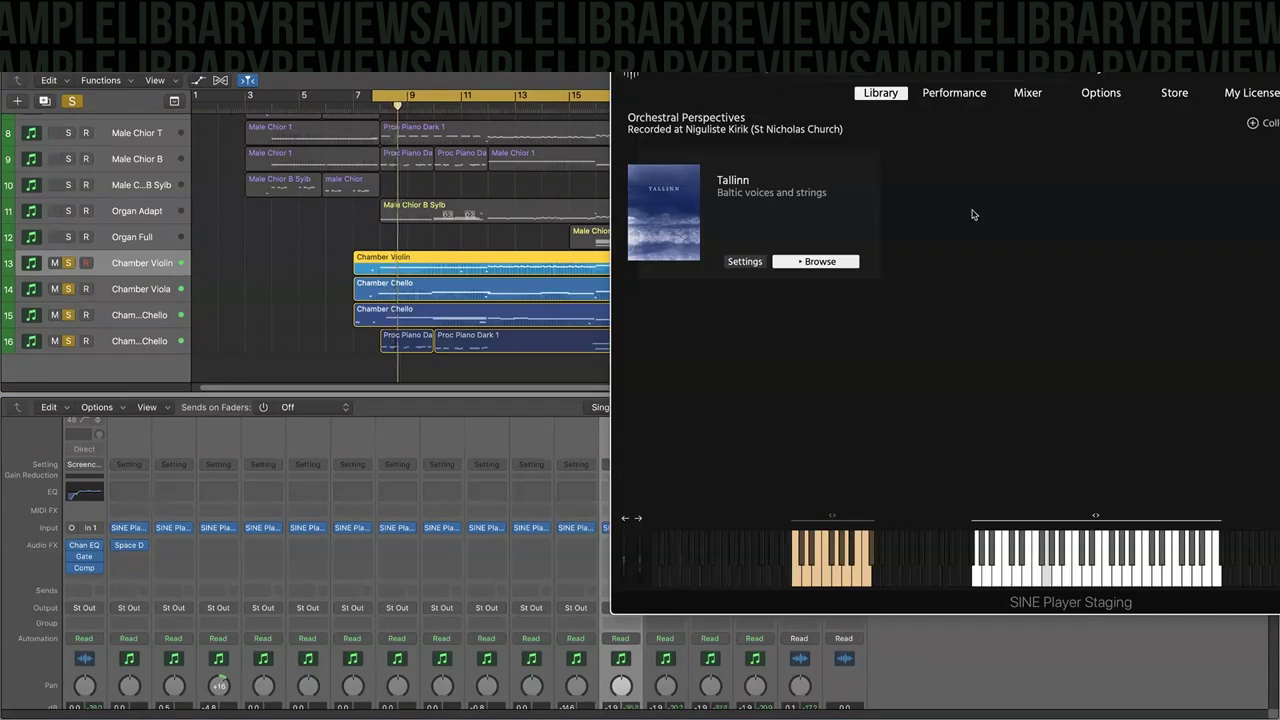
{"action": "key", "text": "x"}
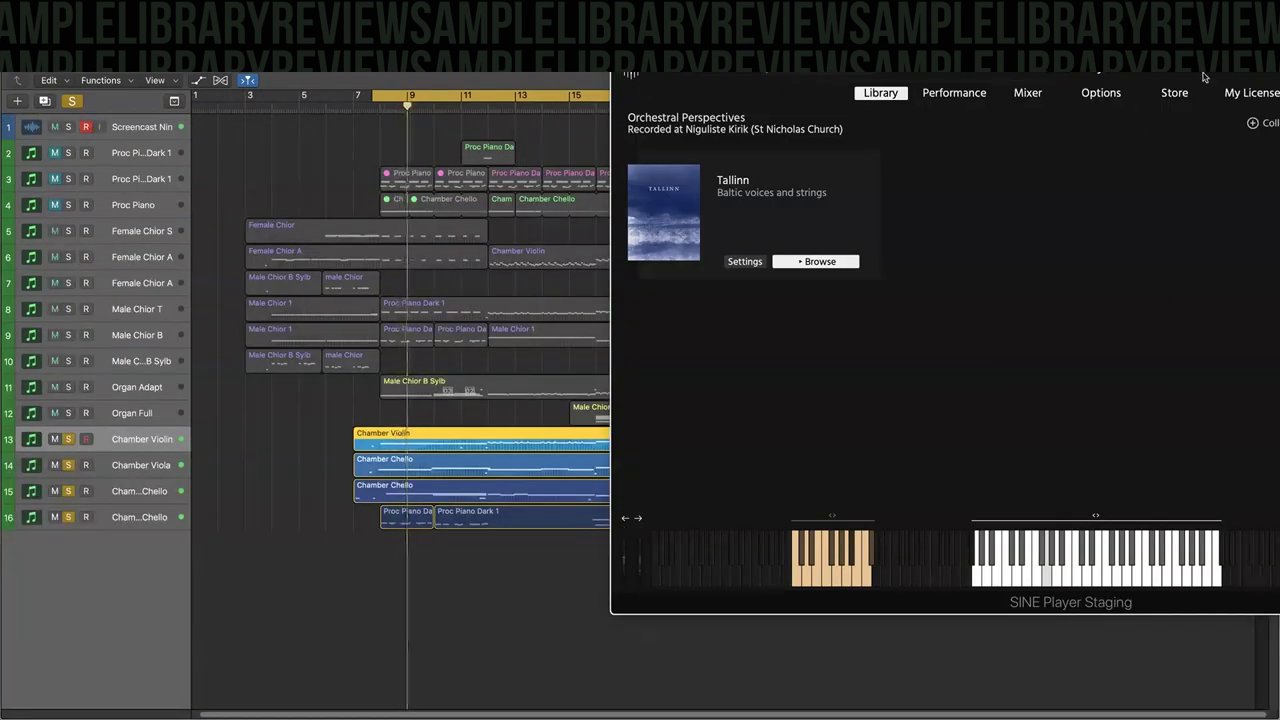
{"action": "left_click_drag", "start_coordinate": [1205, 77], "coordinate": [993, 77]}
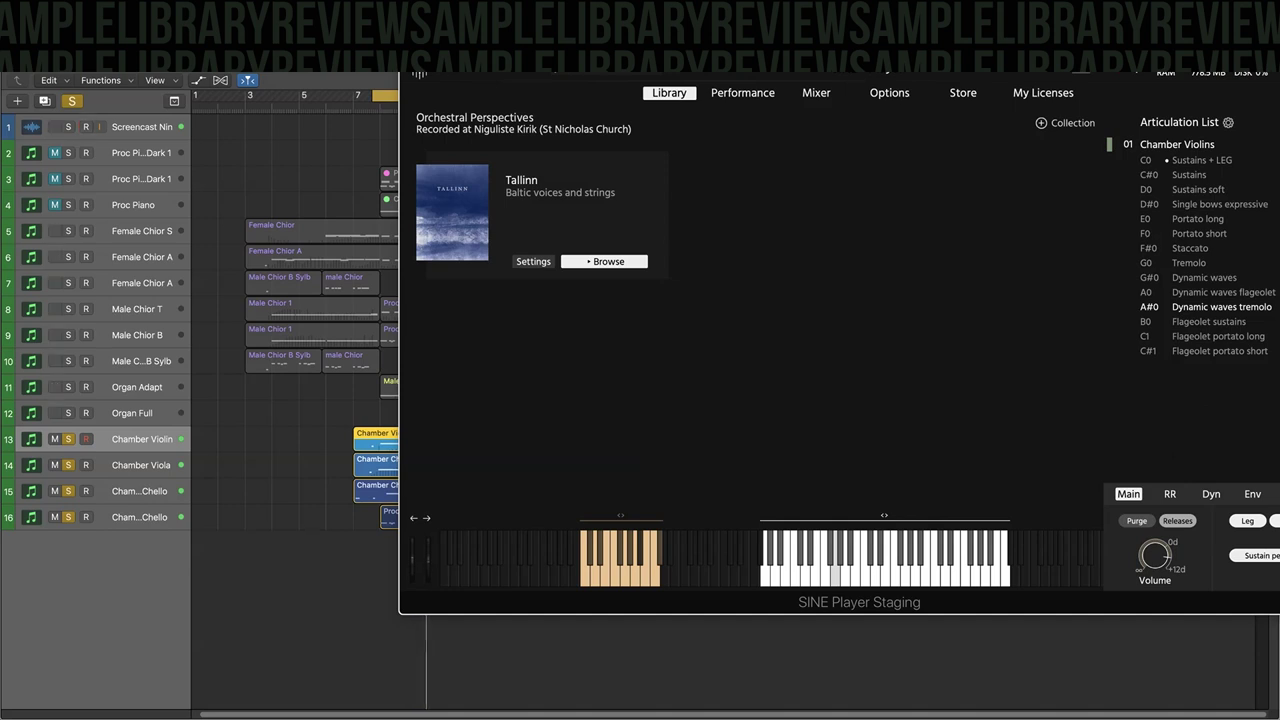
{"action": "left_click_drag", "start_coordinate": [900, 75], "coordinate": [733, 75]}
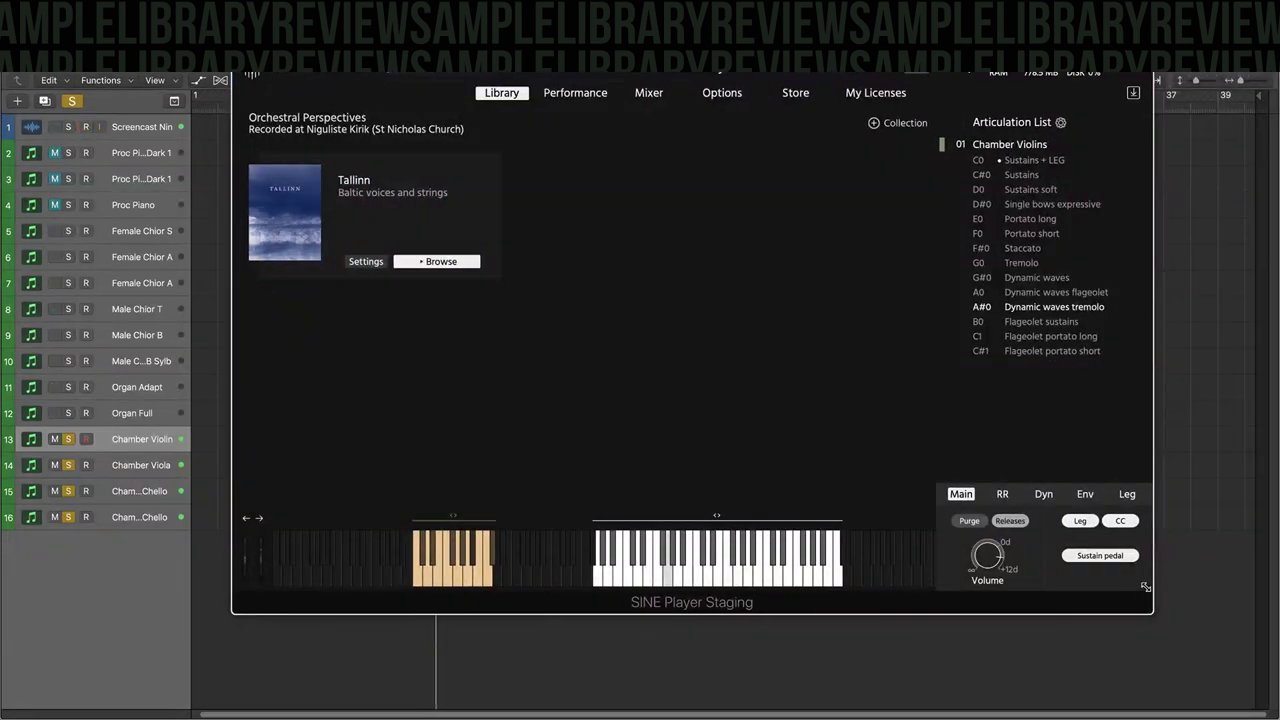
{"action": "left_click_drag", "start_coordinate": [955, 466], "coordinate": [838, 348]}
{"action": "left_click_drag", "start_coordinate": [624, 108], "coordinate": [1003, 108]}
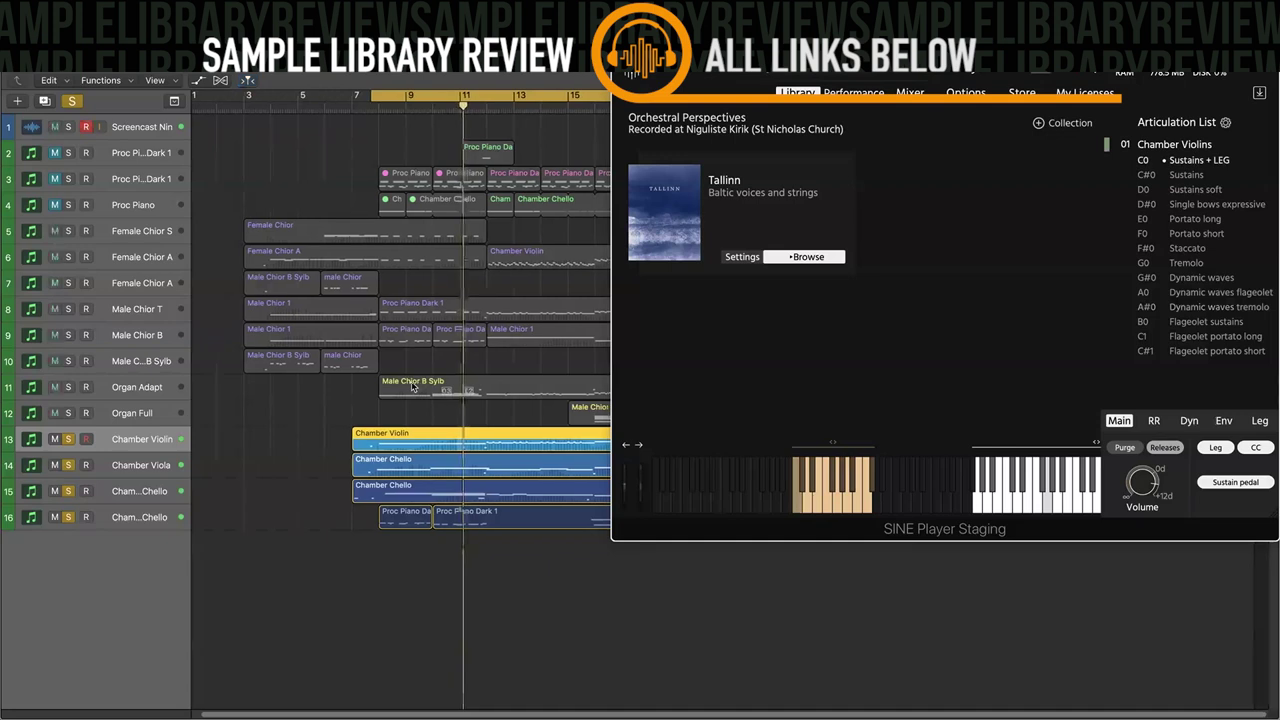
- Select the regions on the four chamber string tracks without splitting them and view their notes from about bar 13 in the piano roll
{"action": "left_click_drag", "start_coordinate": [345, 424], "coordinate": [498, 525]}
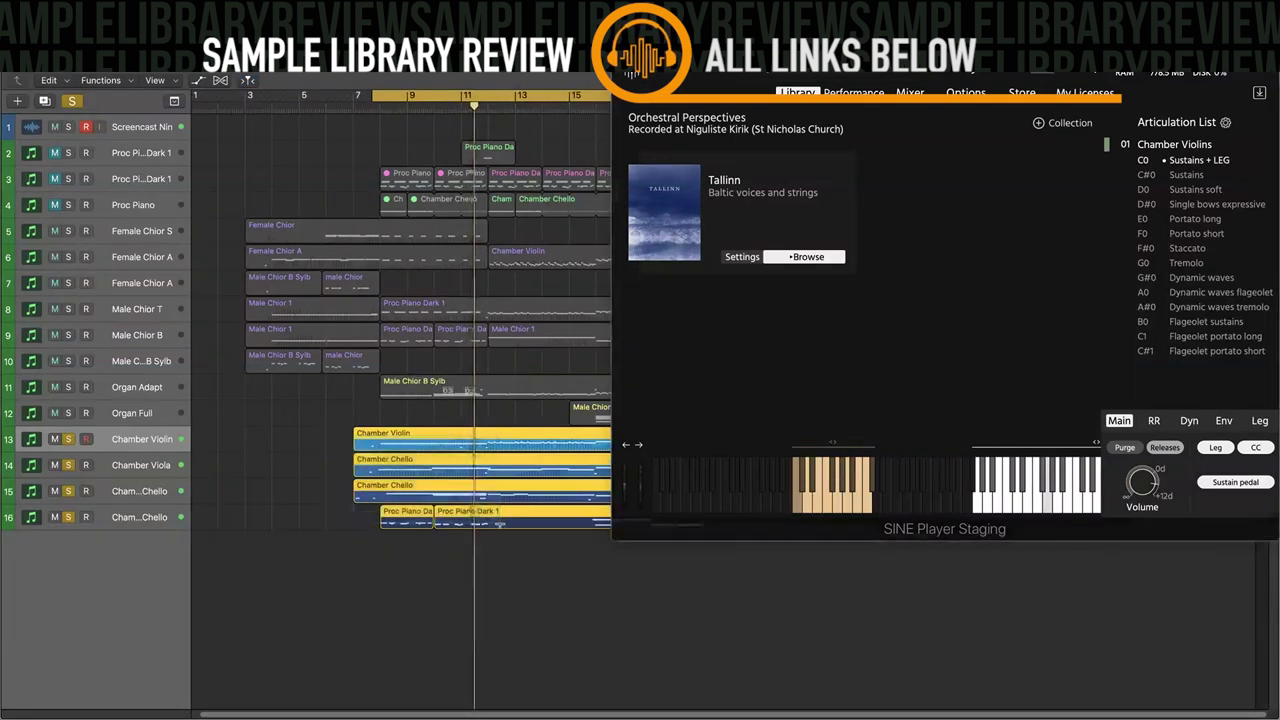
{"action": "left_click", "coordinate": [498, 525]}
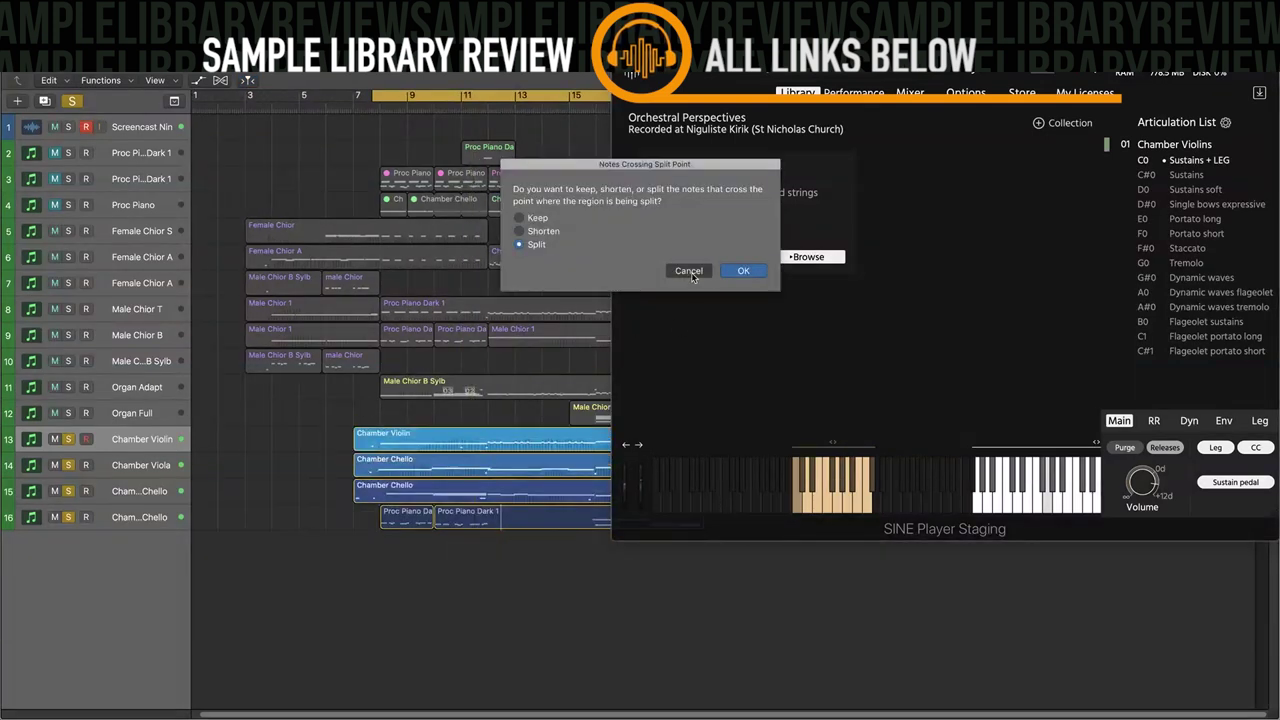
{"action": "left_click", "coordinate": [689, 271]}
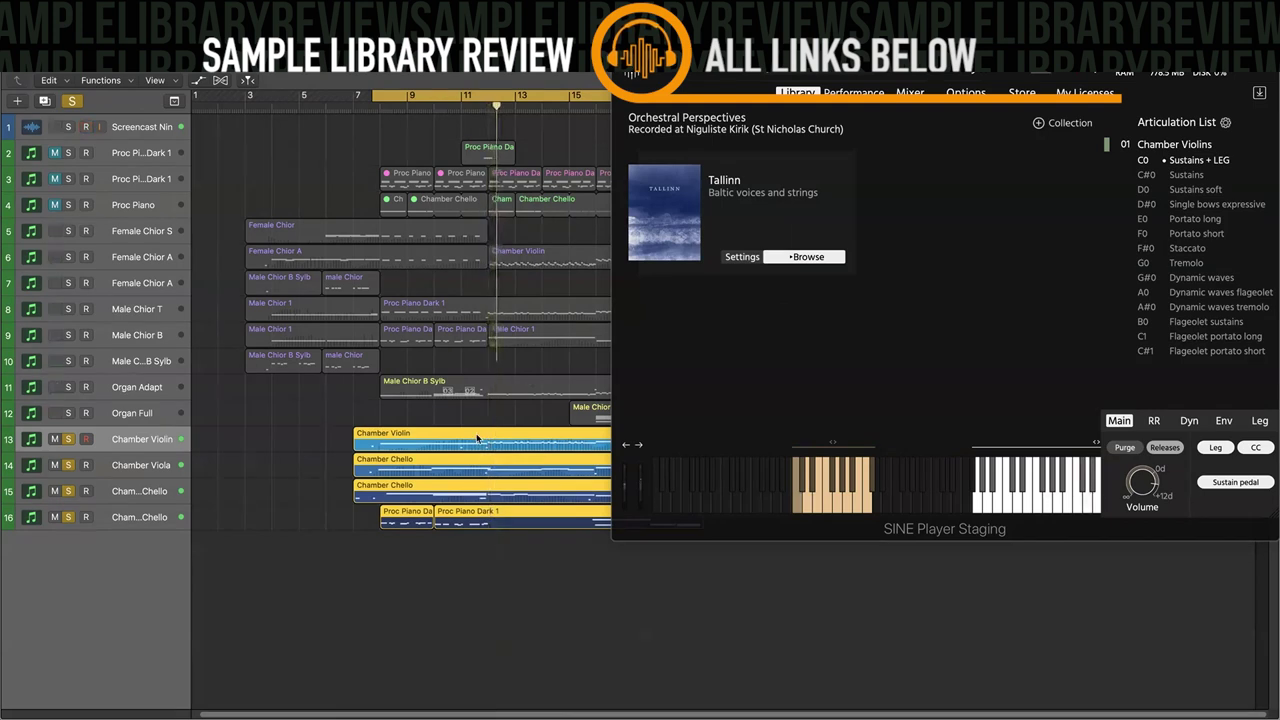
{"action": "key", "text": "p"}
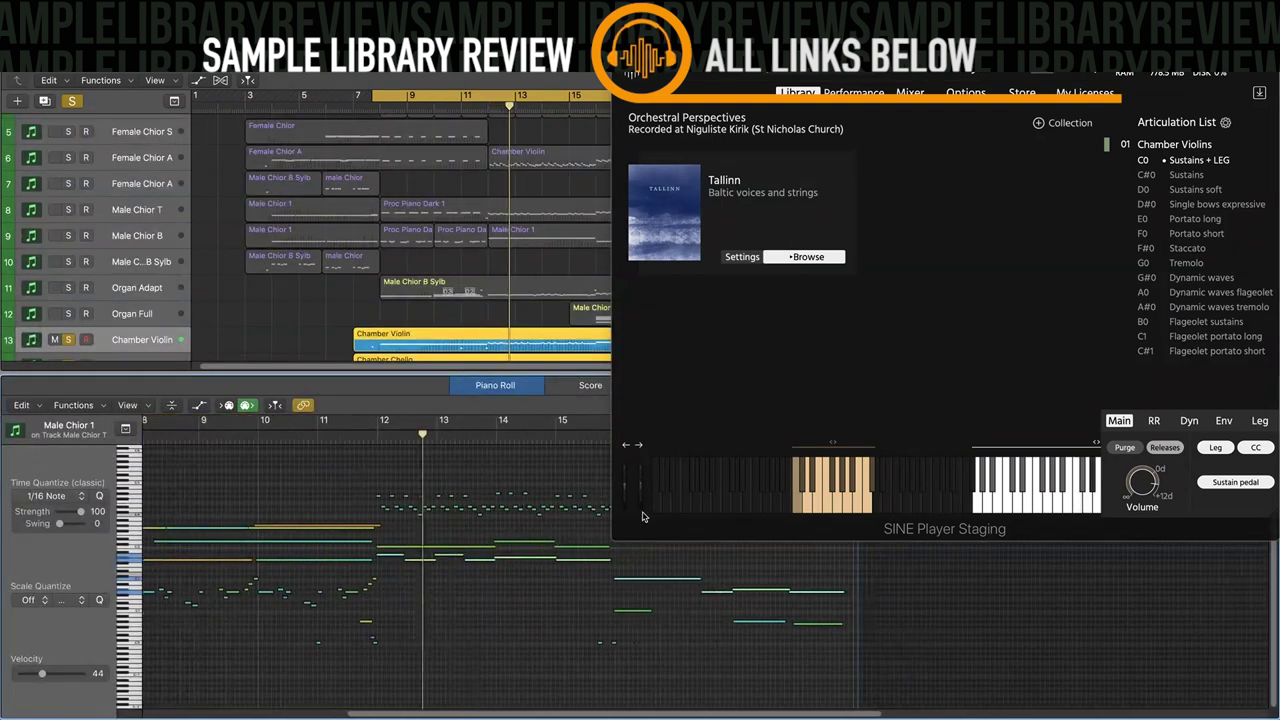
{"action": "scroll", "coordinate": [558, 540], "scroll_direction": "right", "scroll_amount": 2}
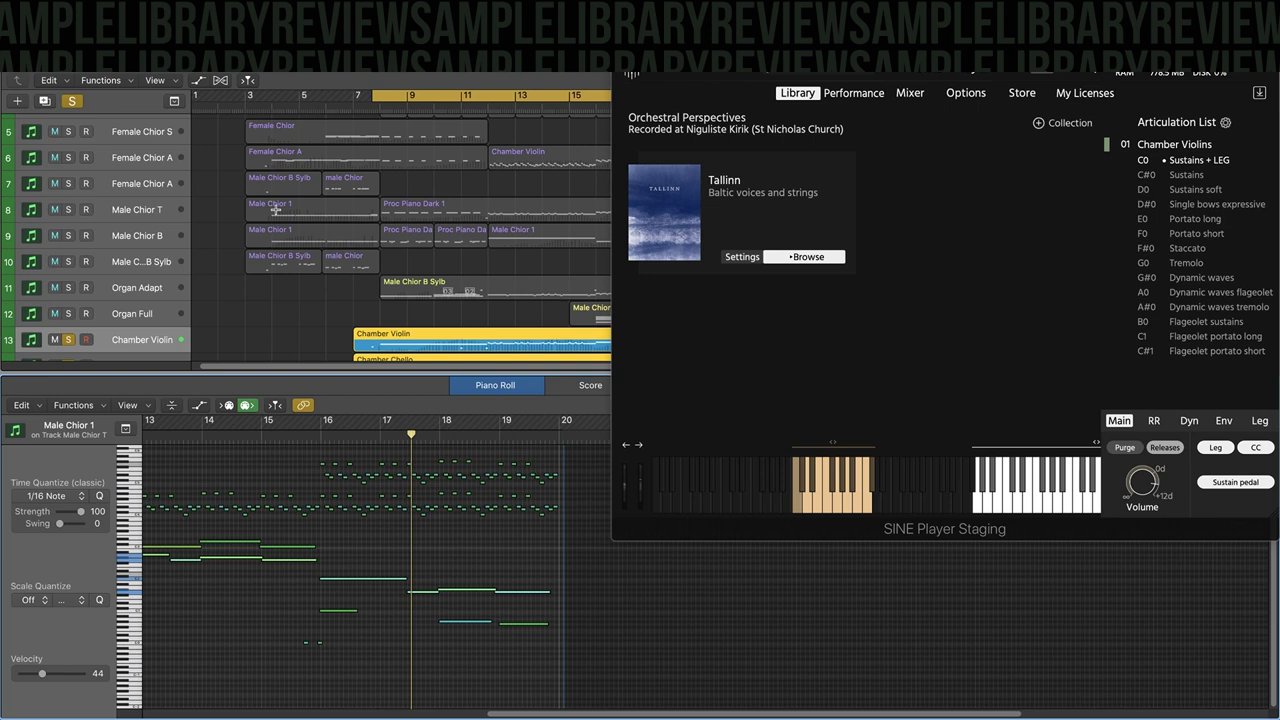
- Show the Chamber Violins' mic mixer and play the soloed chamber string tracks from about bar 16
{"action": "scroll", "coordinate": [275, 209], "scroll_direction": "up", "scroll_amount": 4}
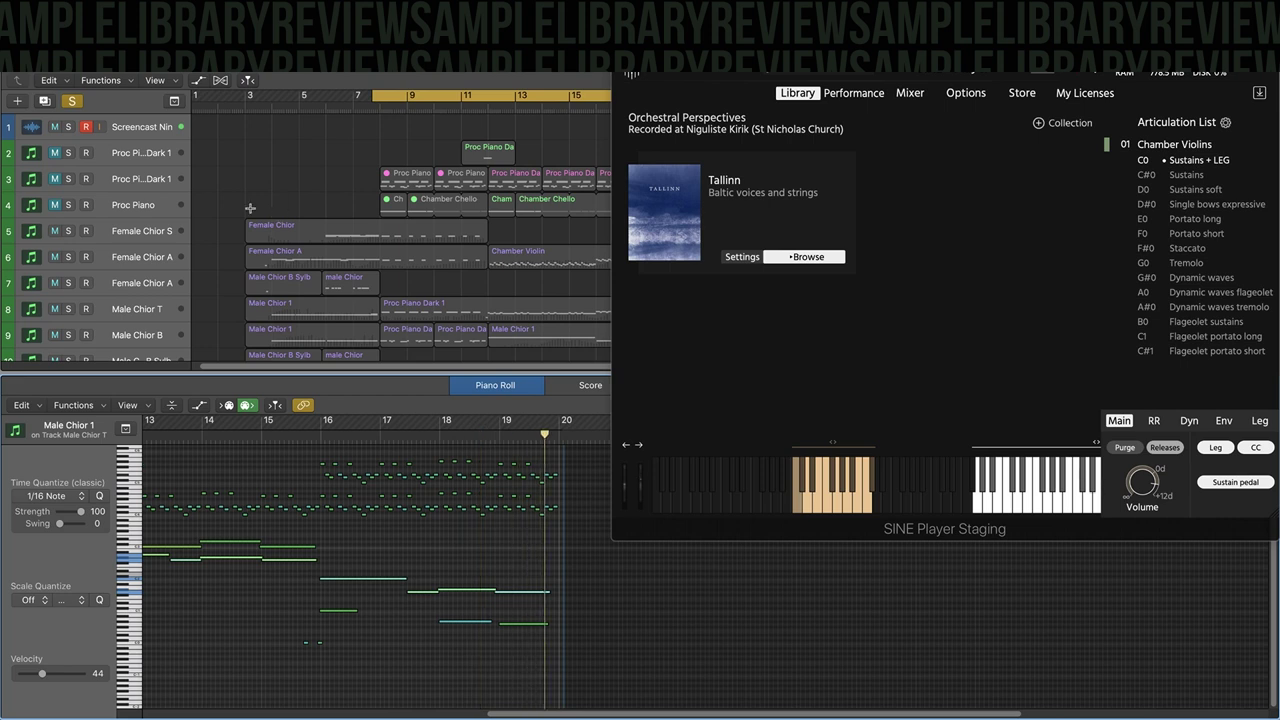
{"action": "left_click", "coordinate": [66, 127]}
{"action": "left_click", "coordinate": [910, 93]}
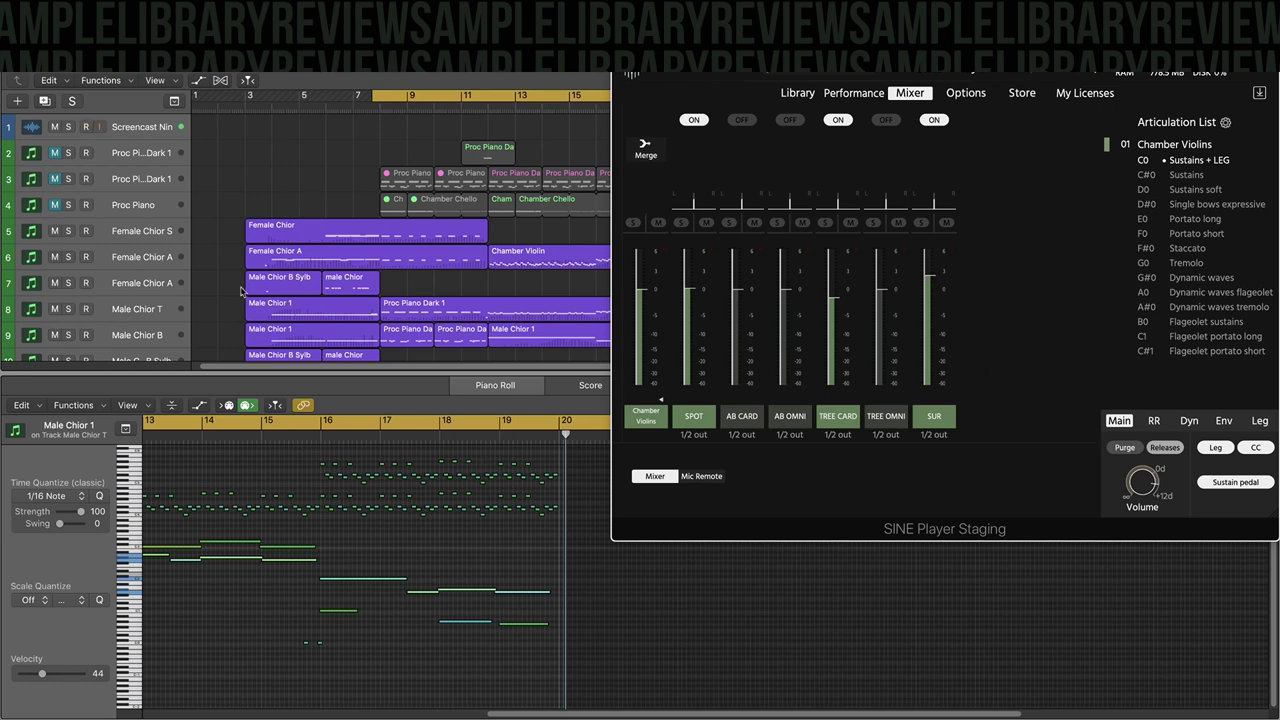
{"action": "scroll", "coordinate": [300, 250], "scroll_direction": "down", "scroll_amount": 5}
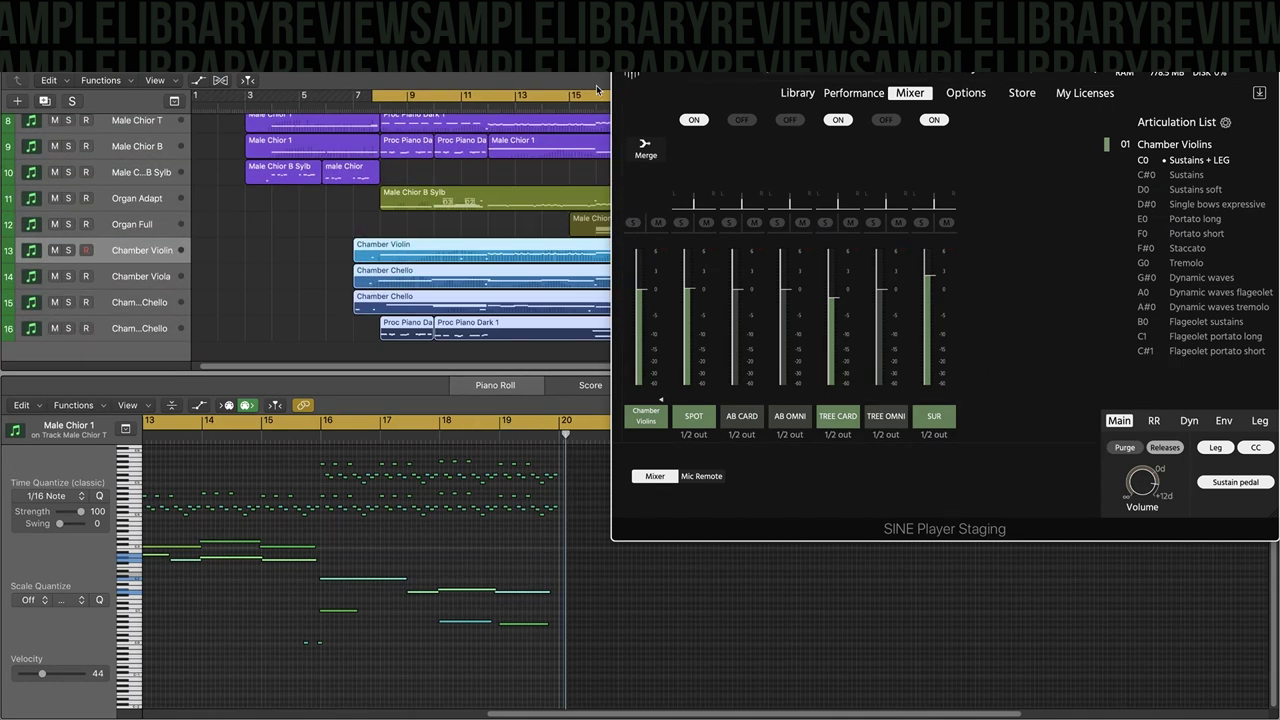
{"action": "left_click", "coordinate": [592, 96]}
{"action": "left_click", "coordinate": [68, 328]}
{"action": "key", "text": "space"}
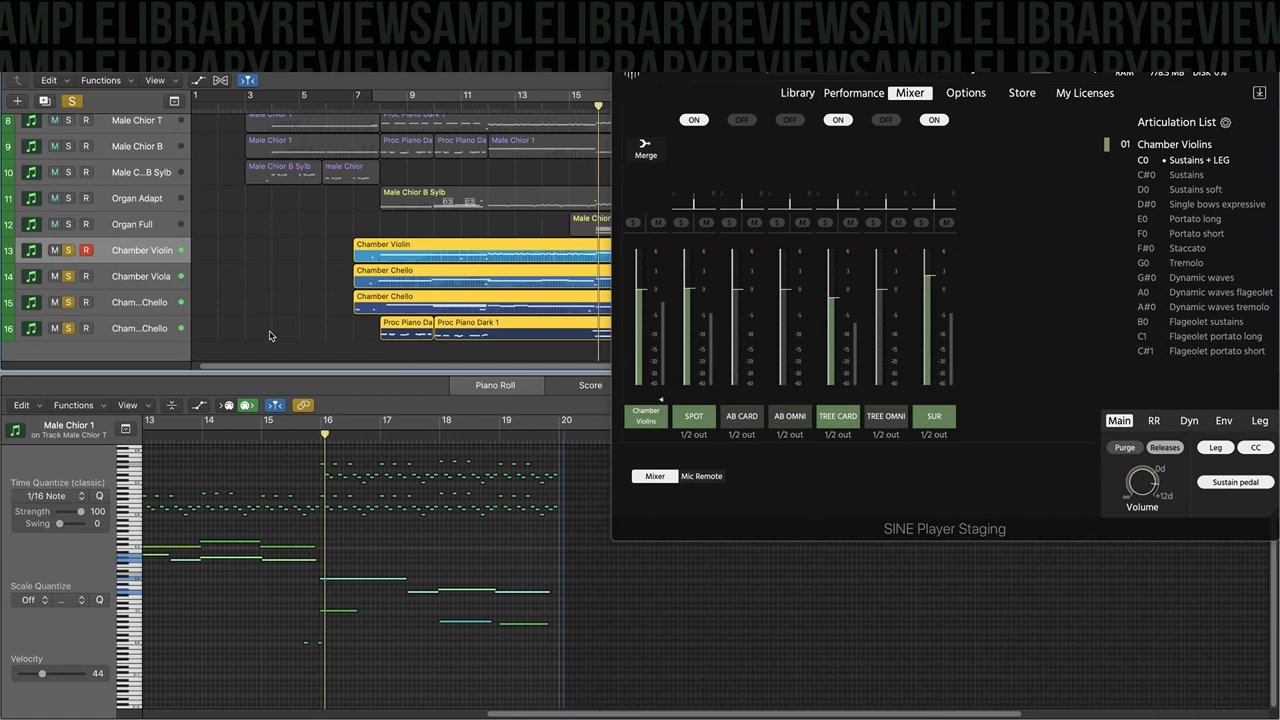
- Clear the solos on the chamber string tracks and close the SINE Player window
{"action": "left_click", "coordinate": [68, 277], "text": "alt"}
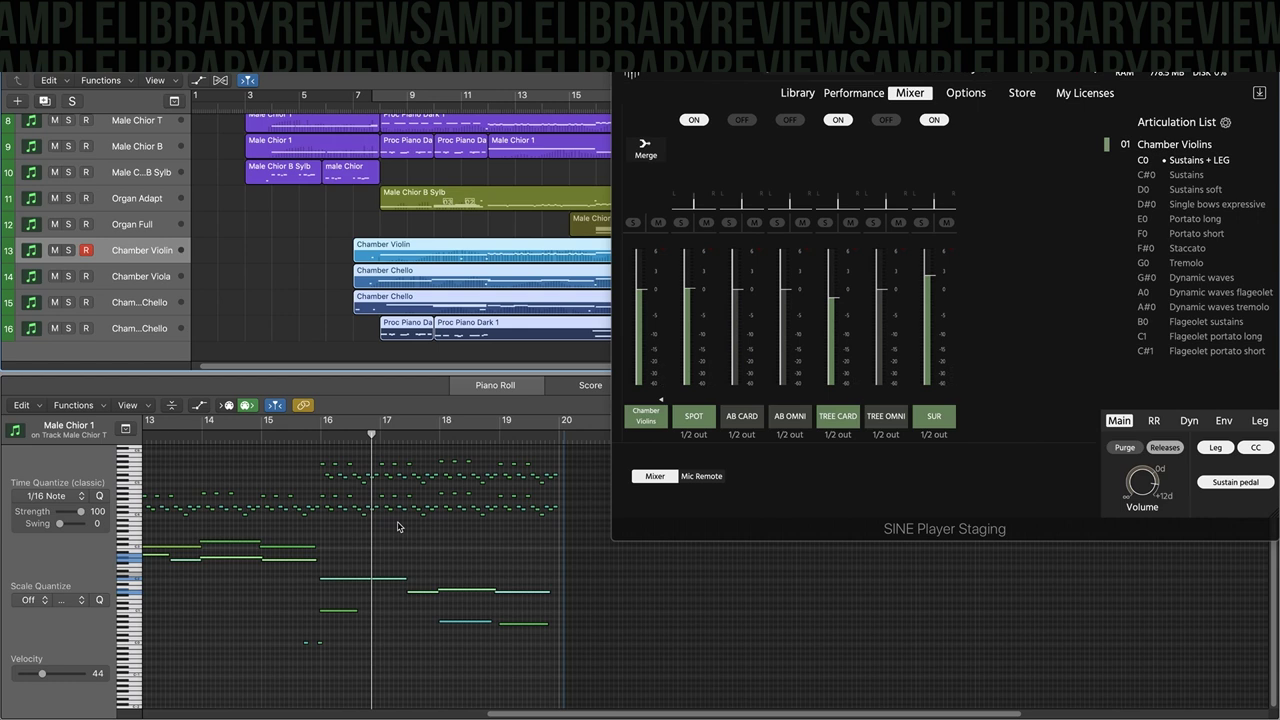
{"action": "scroll", "coordinate": [490, 150], "scroll_direction": "up", "scroll_amount": 3}
{"action": "key", "text": "super+w"}
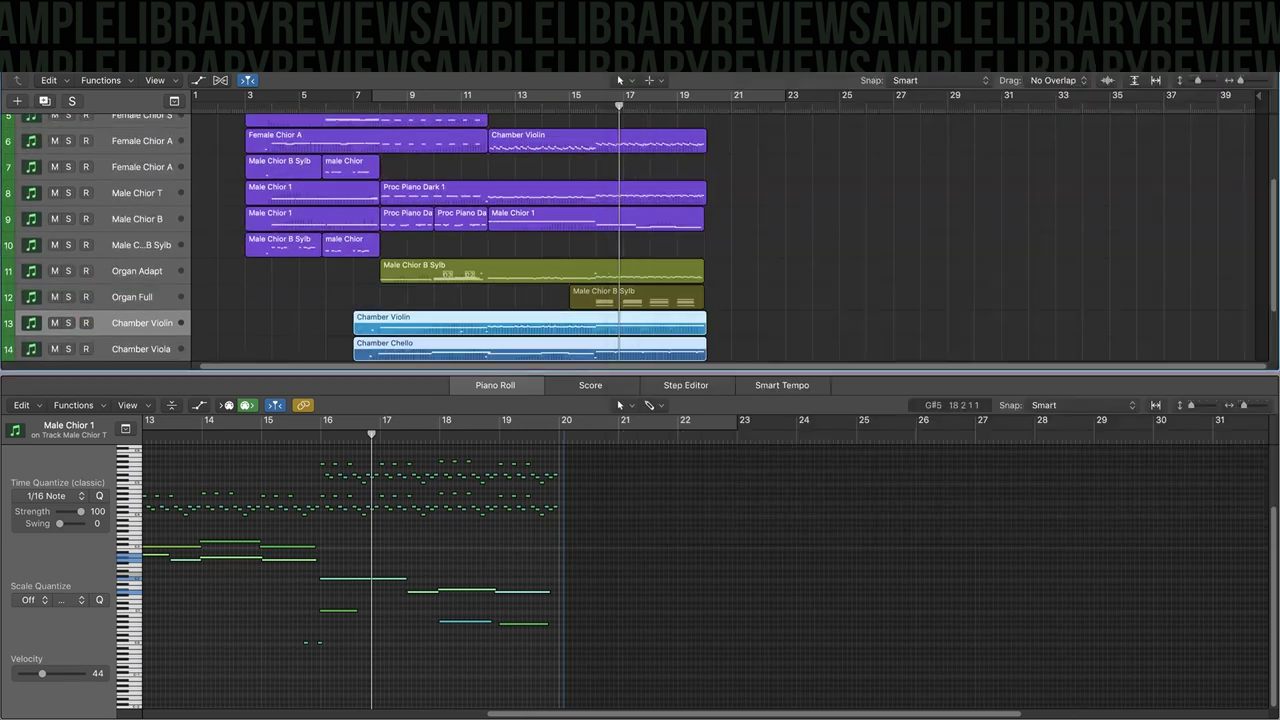
- Select the Organ Adapt and Organ Full tracks and play their regions soloed
{"action": "left_click", "coordinate": [134, 280]}
{"action": "left_click", "coordinate": [130, 297], "text": "shift"}
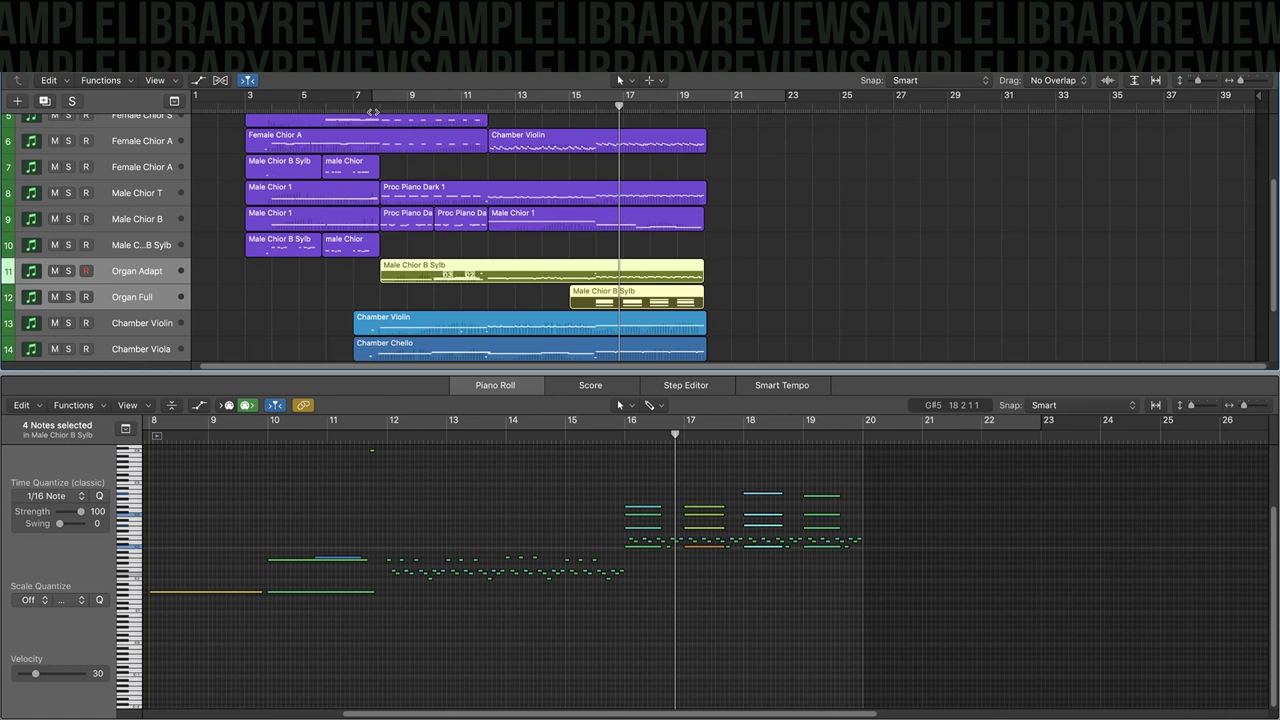
{"action": "left_click", "coordinate": [71, 270]}
{"action": "key", "text": "space"}
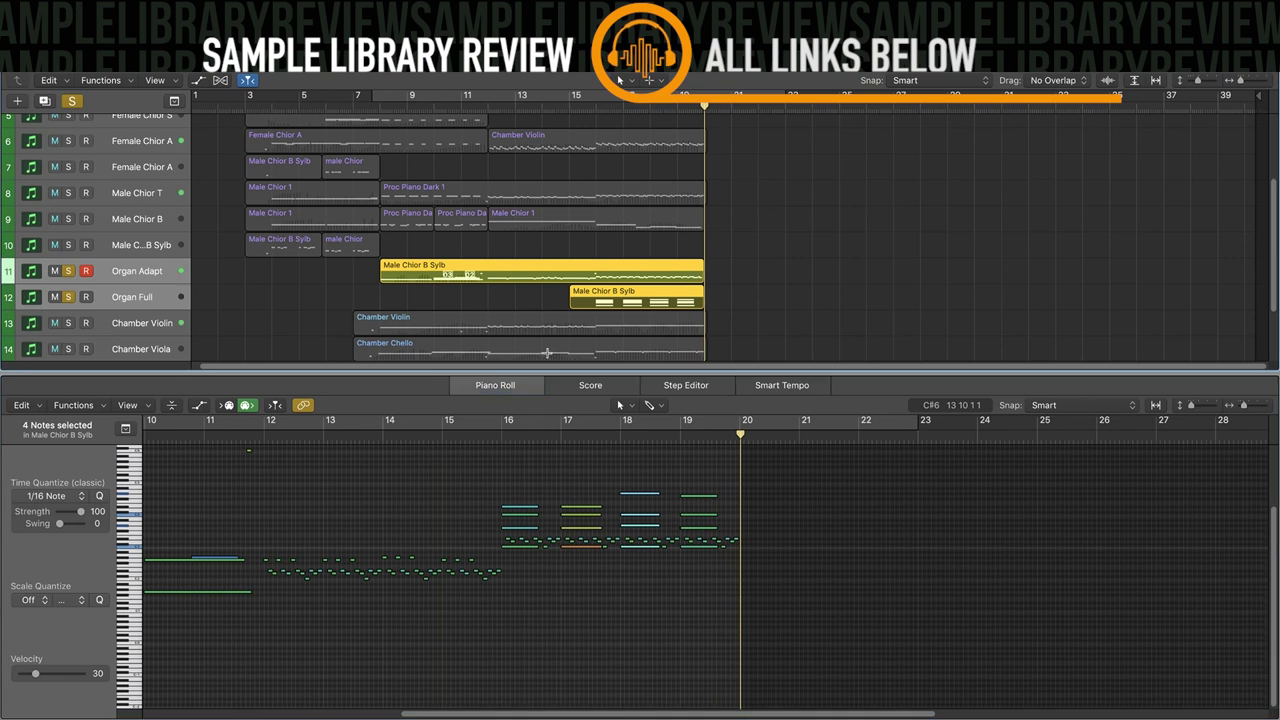
{"action": "key", "text": "s"}
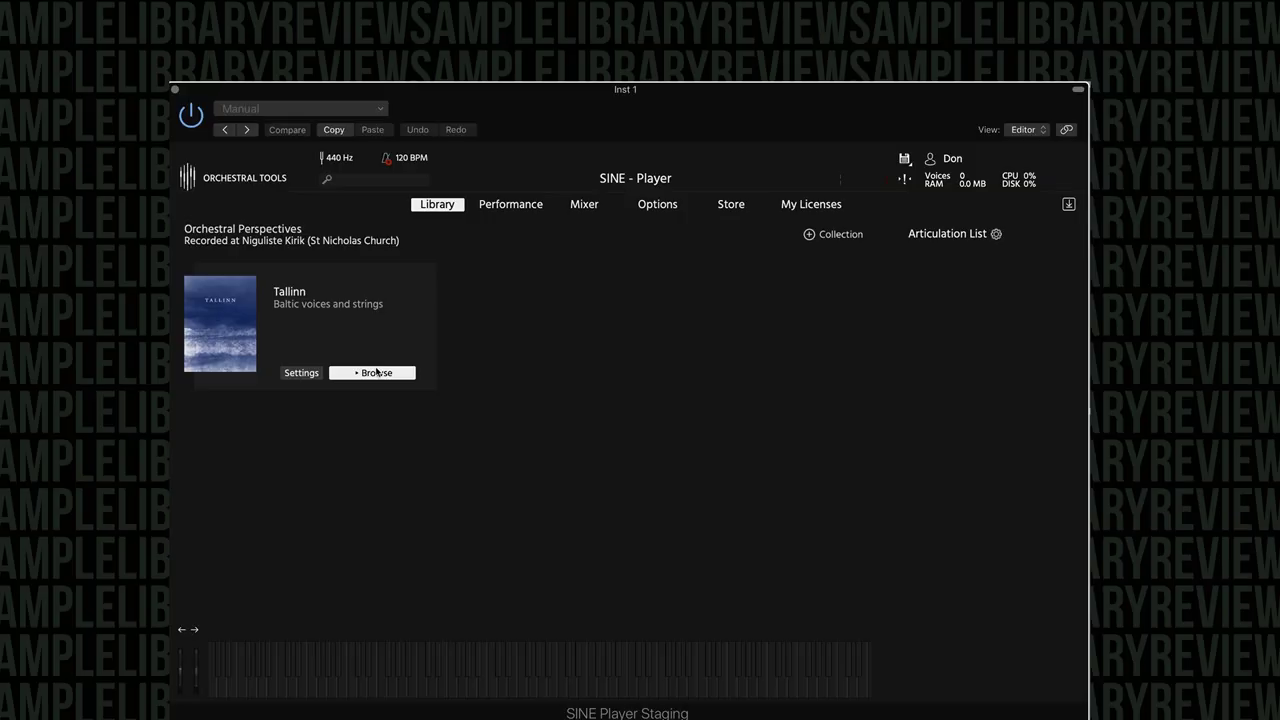
- Browse the Tallinn collection in SINE Player and expand the Choirs folder down to the Female Choir's articulations
{"action": "left_click", "coordinate": [377, 373]}
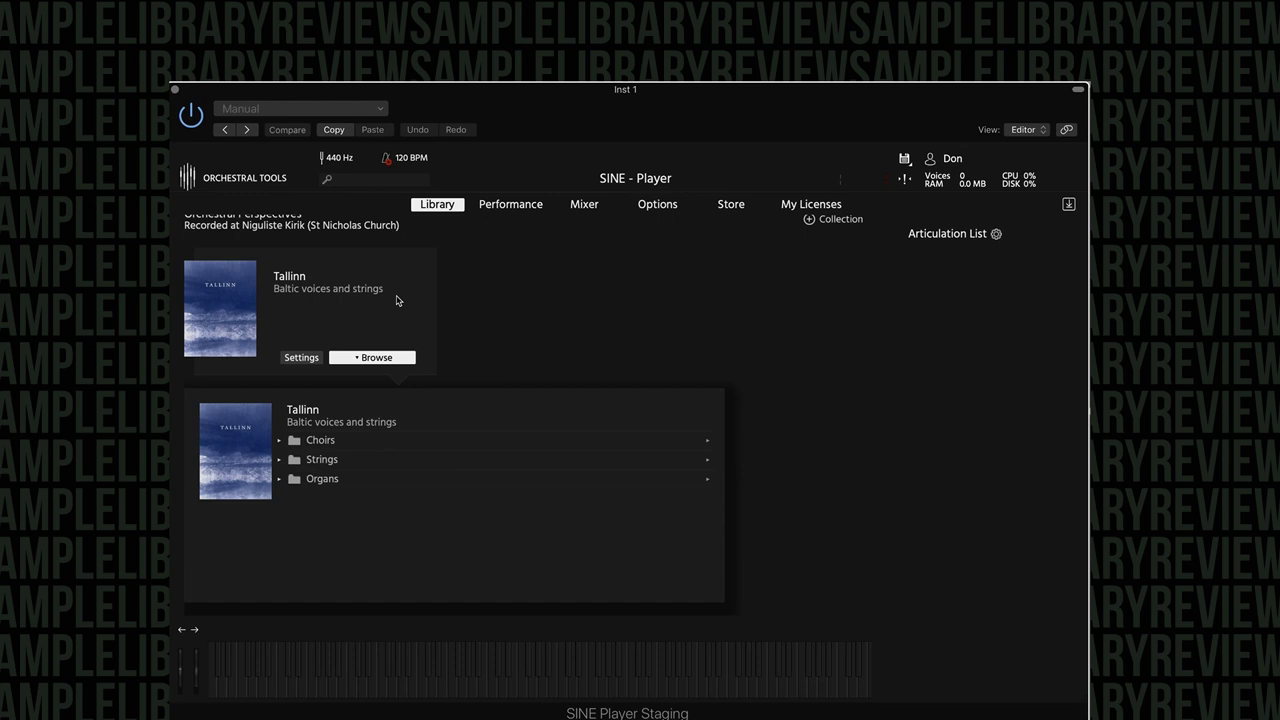
{"action": "left_click", "coordinate": [297, 443]}
{"action": "left_click", "coordinate": [297, 443]}
{"action": "left_click", "coordinate": [296, 443]}
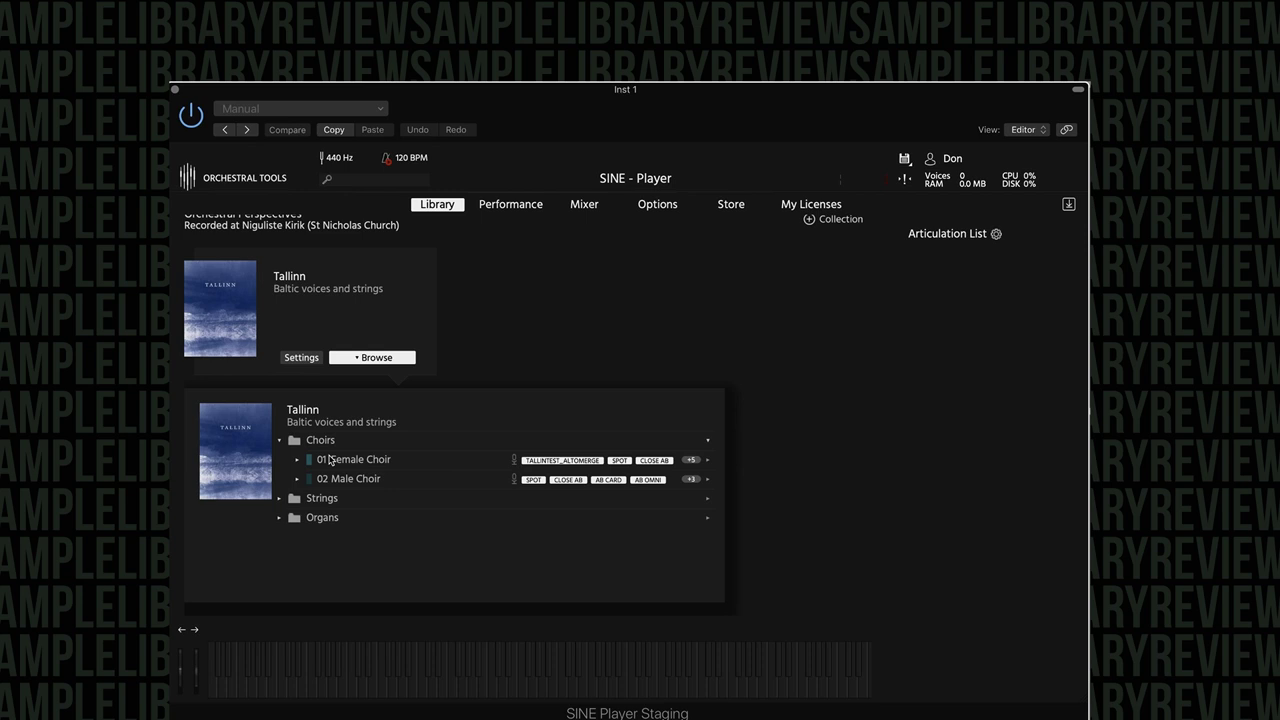
{"action": "left_click", "coordinate": [297, 460]}
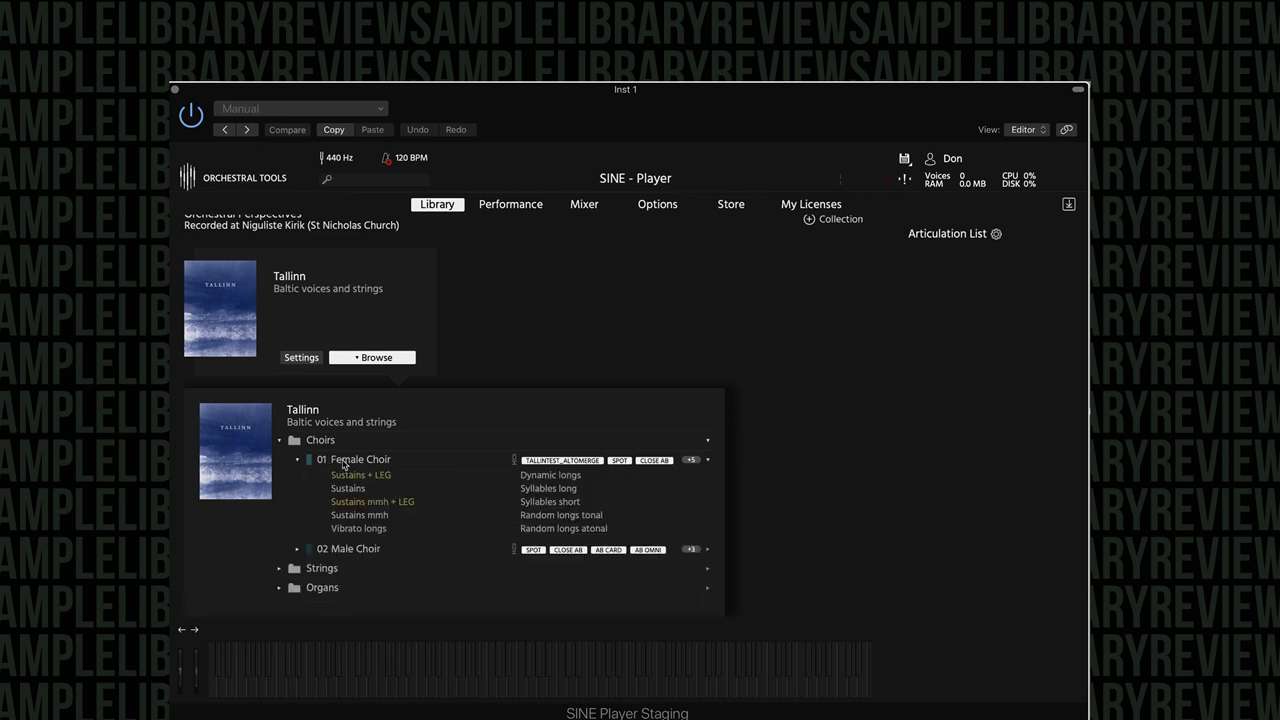
- Load the Female Choir, collapse its articulation details, and show its mic mixer
{"action": "double_click", "coordinate": [343, 462]}
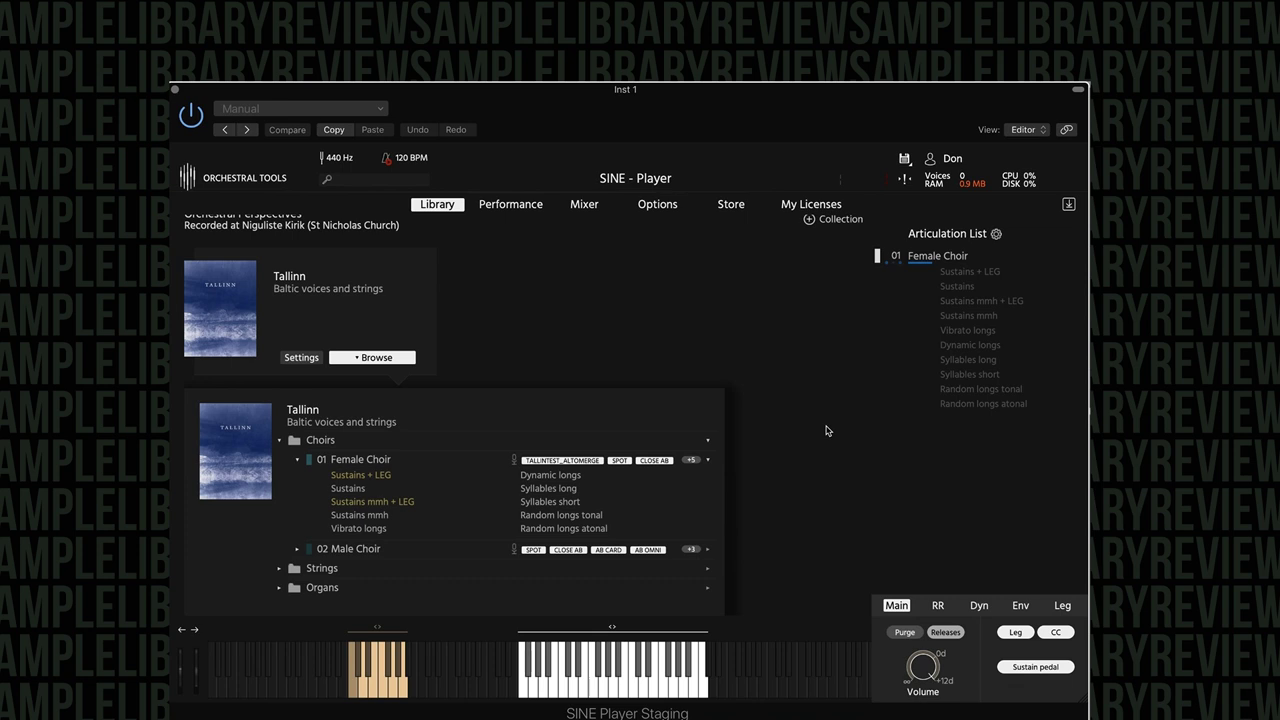
{"action": "left_click", "coordinate": [297, 460]}
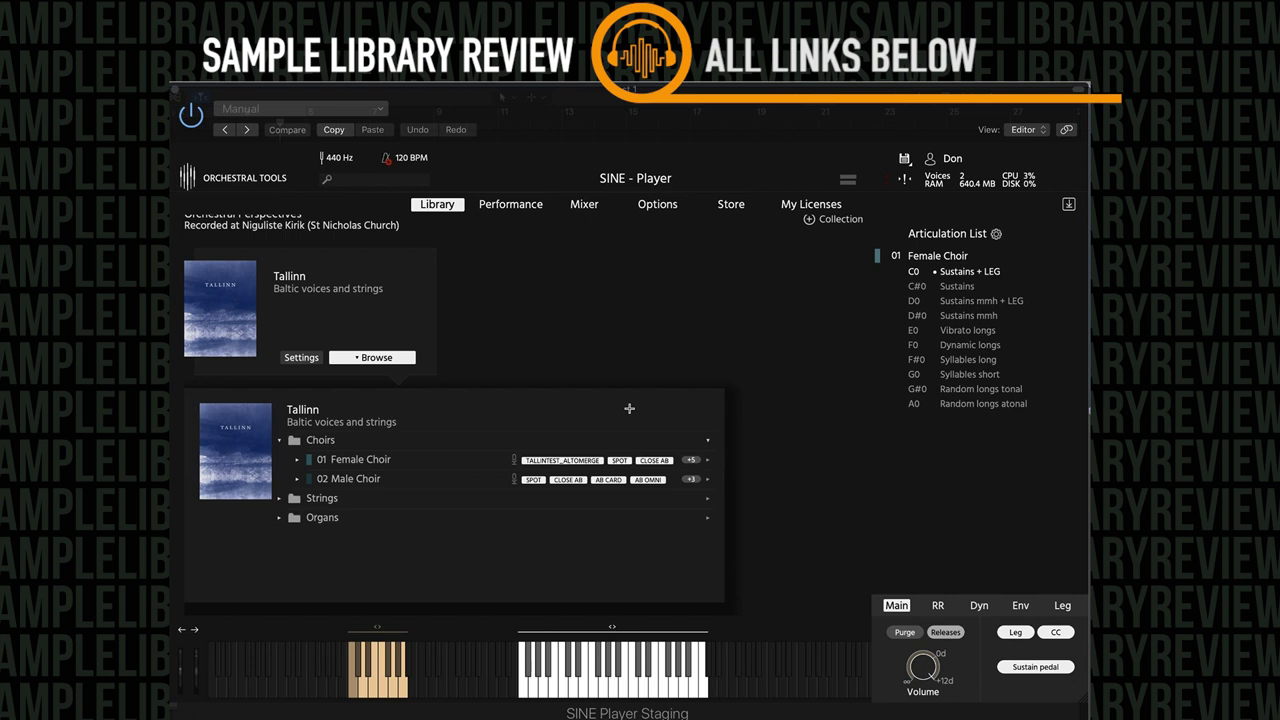
{"action": "left_click", "coordinate": [586, 212]}
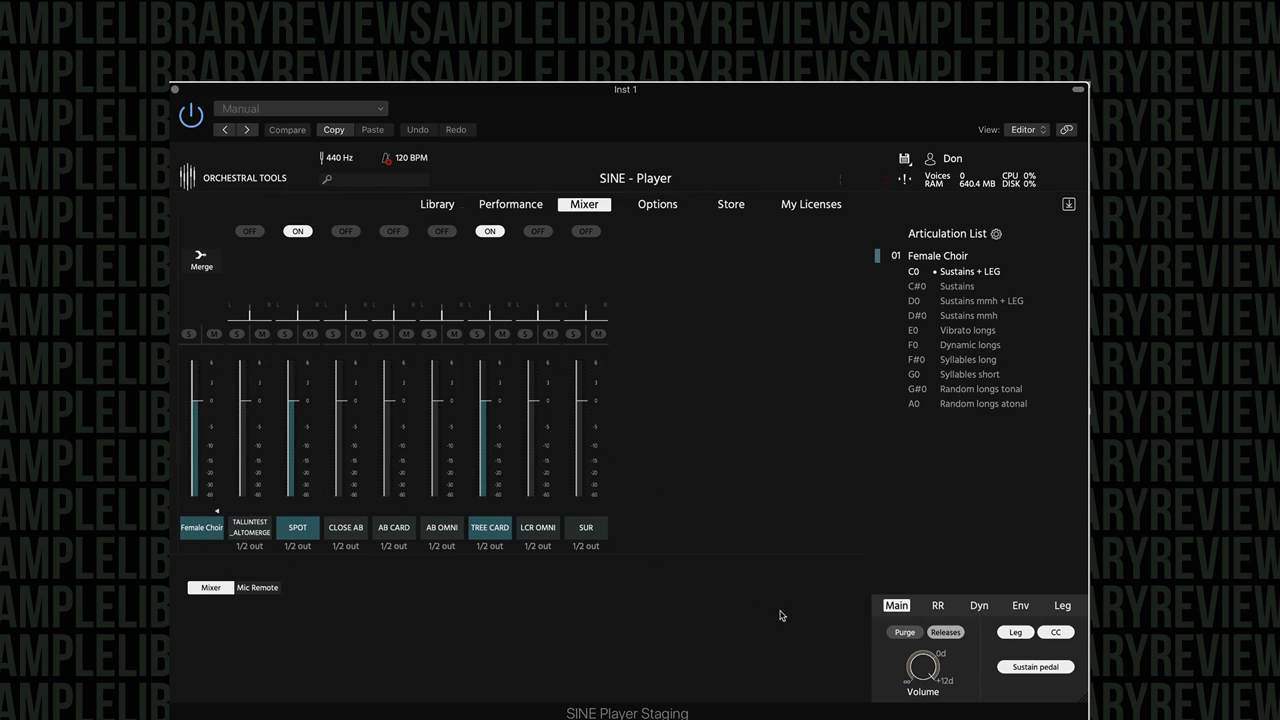
- Return to the Tallinn library and audition the Female Choir's Sustains mmh + LEG and Random longs atonal articulations
{"action": "left_click", "coordinate": [445, 206]}
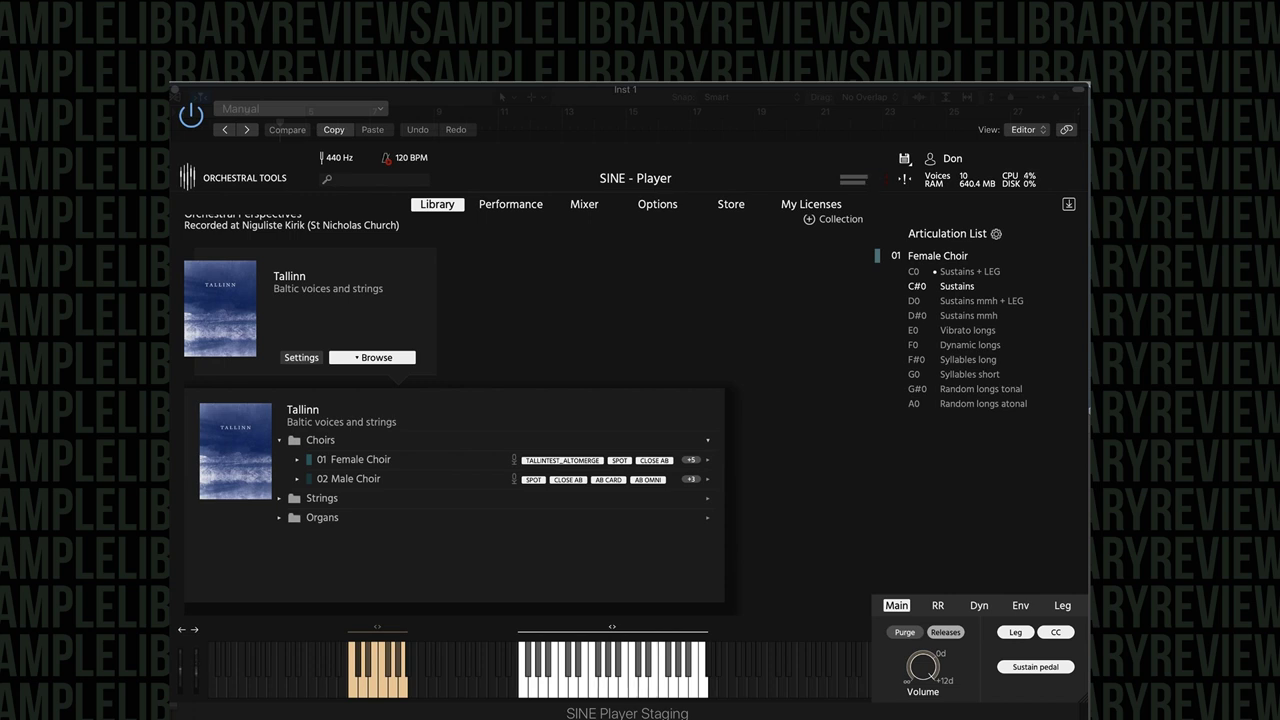
{"action": "left_click", "coordinate": [965, 301]}
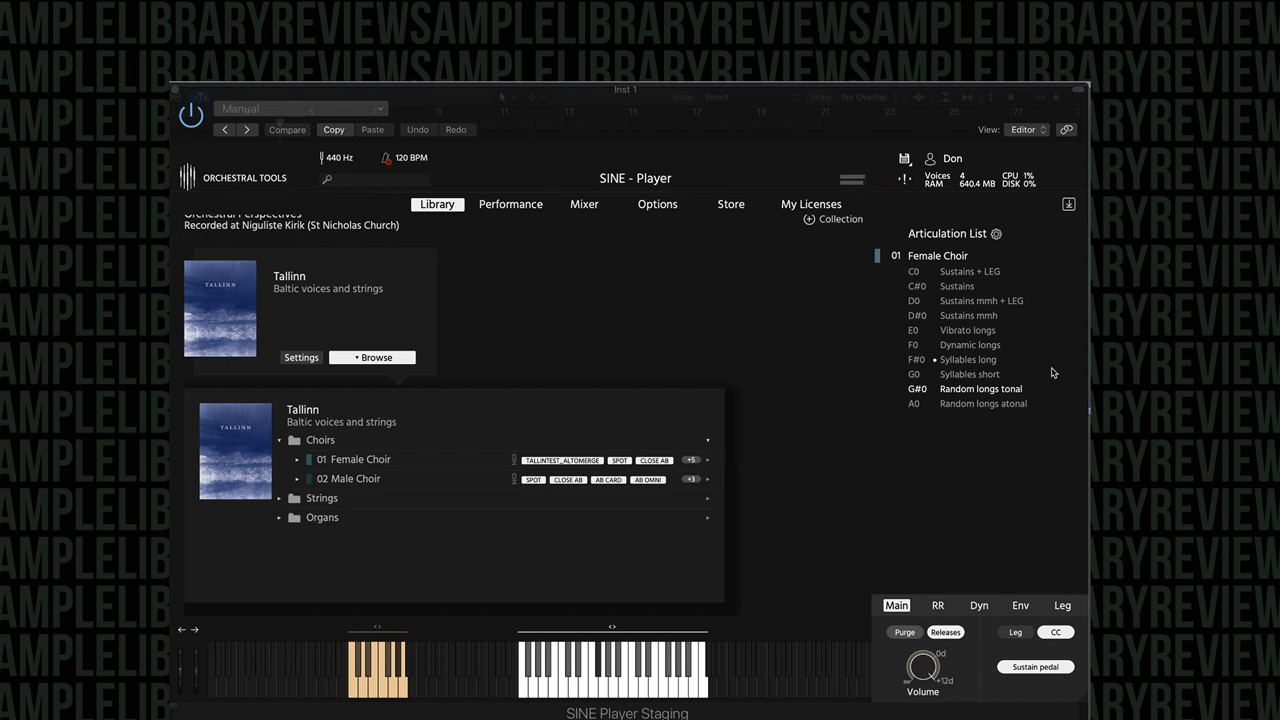
{"action": "left_click", "coordinate": [983, 404]}
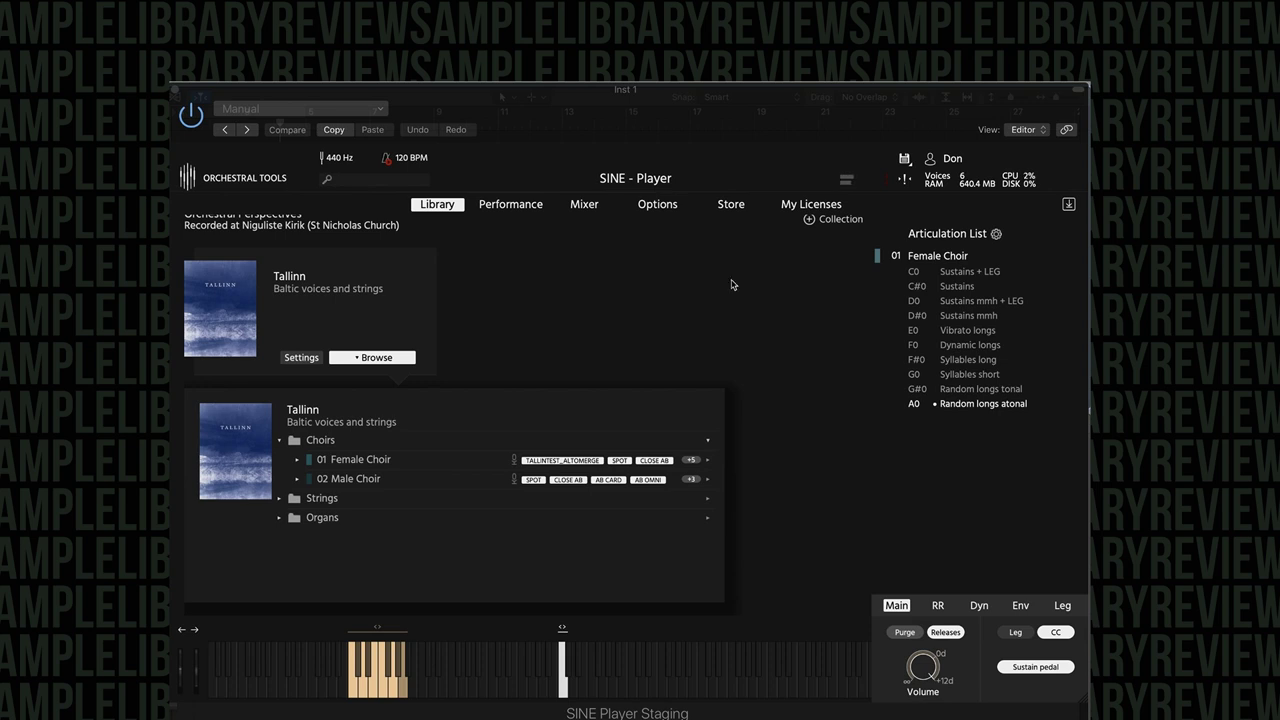
- Clear the Female Choir from the articulation list and load the Male Choir
{"action": "left_click", "coordinate": [996, 234]}
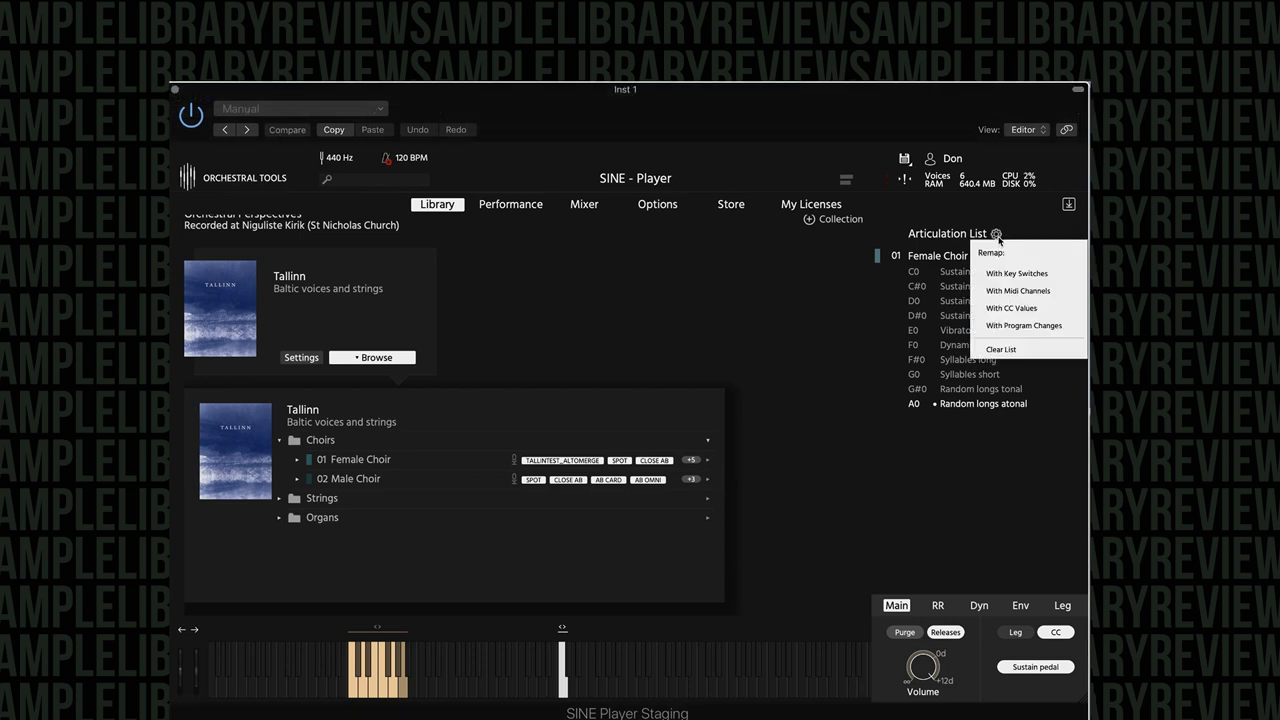
{"action": "left_click", "coordinate": [1000, 347]}
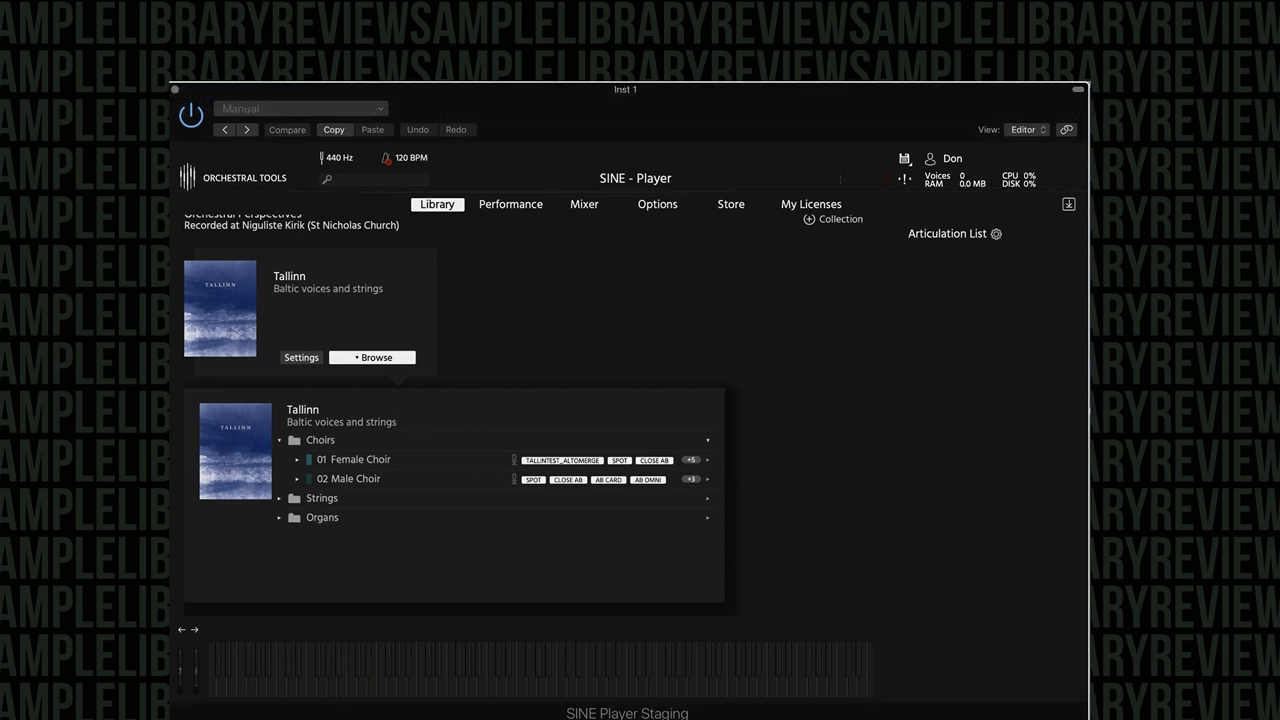
{"action": "left_click", "coordinate": [333, 479]}
{"action": "double_click", "coordinate": [333, 479]}
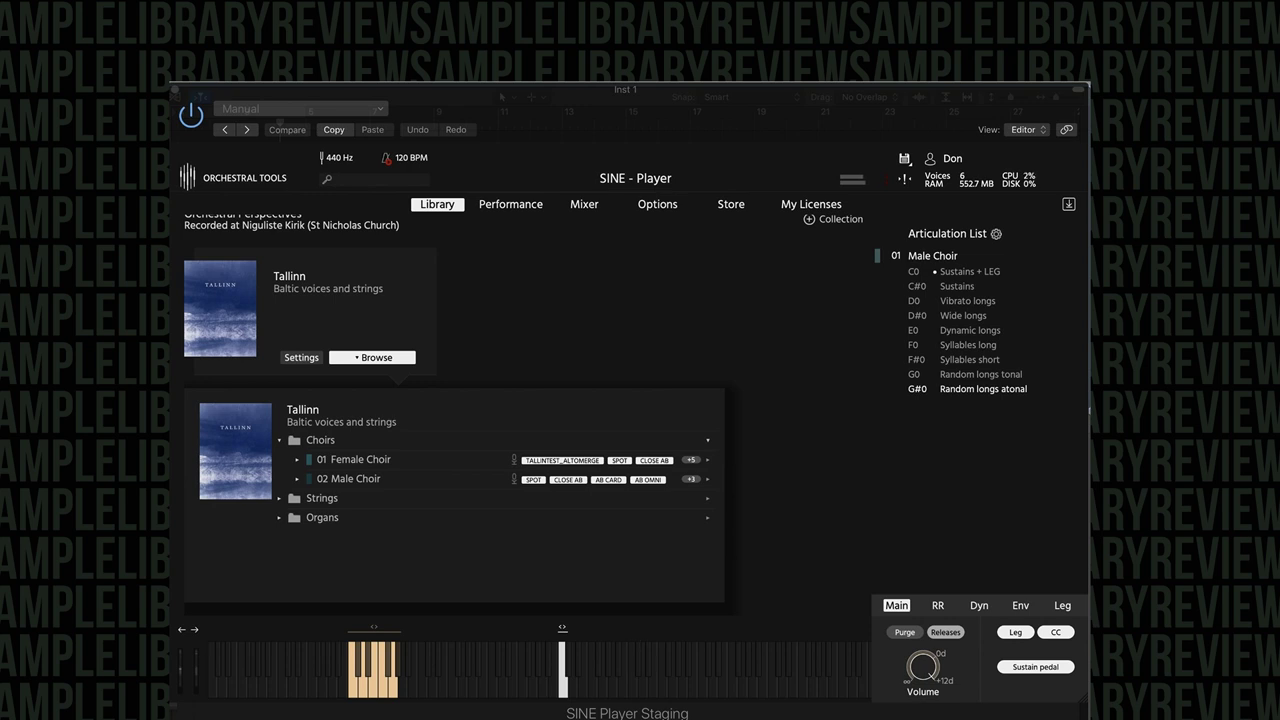
- Clear the Male Choir from the articulation list
{"action": "left_click", "coordinate": [180, 335]}
{"action": "left_click", "coordinate": [997, 235]}
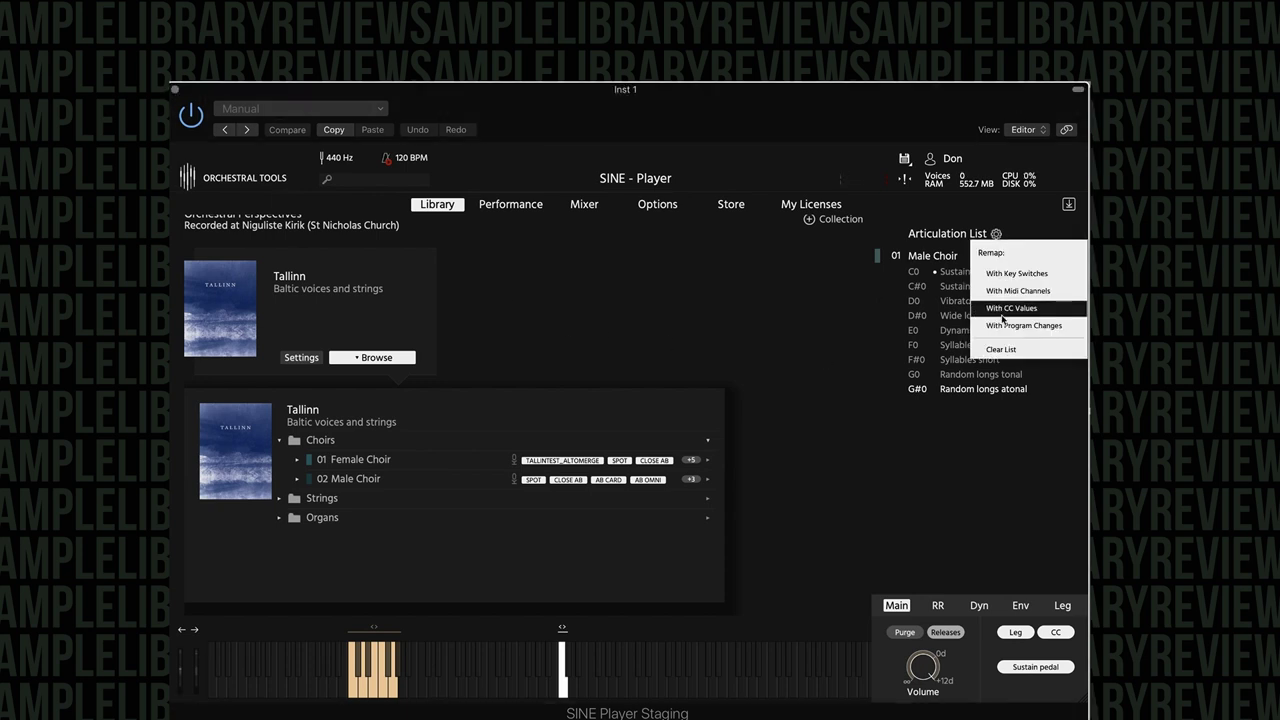
{"action": "left_click", "coordinate": [1000, 350]}
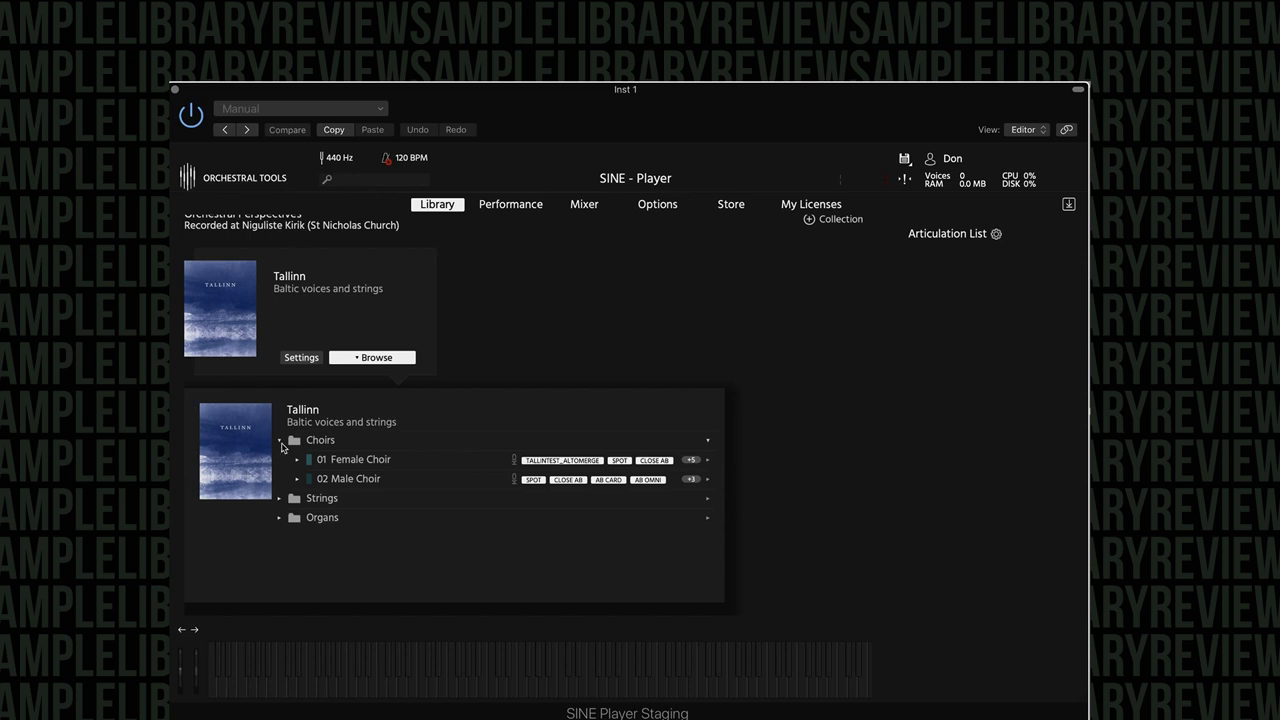
- Load the Chamber Violins from the Strings folder and audition their Sustains and Portato short articulations
{"action": "left_click", "coordinate": [281, 441]}
{"action": "left_click", "coordinate": [280, 459]}
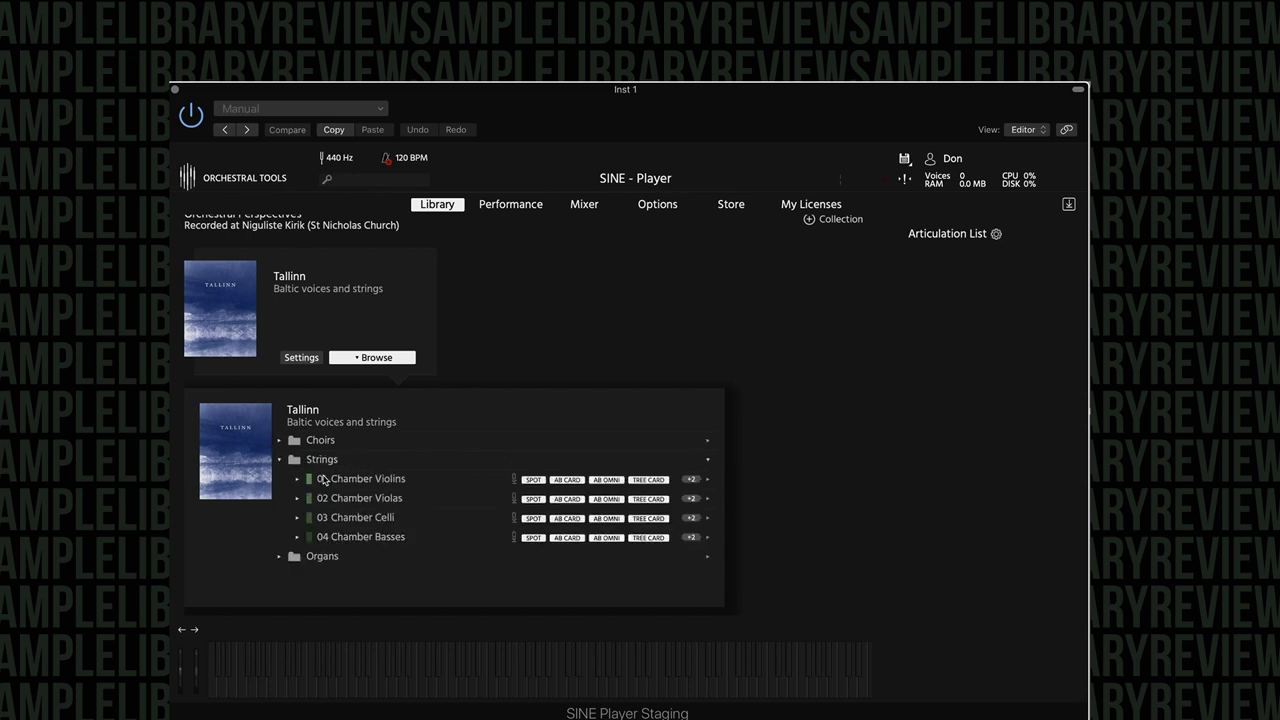
{"action": "double_click", "coordinate": [320, 480]}
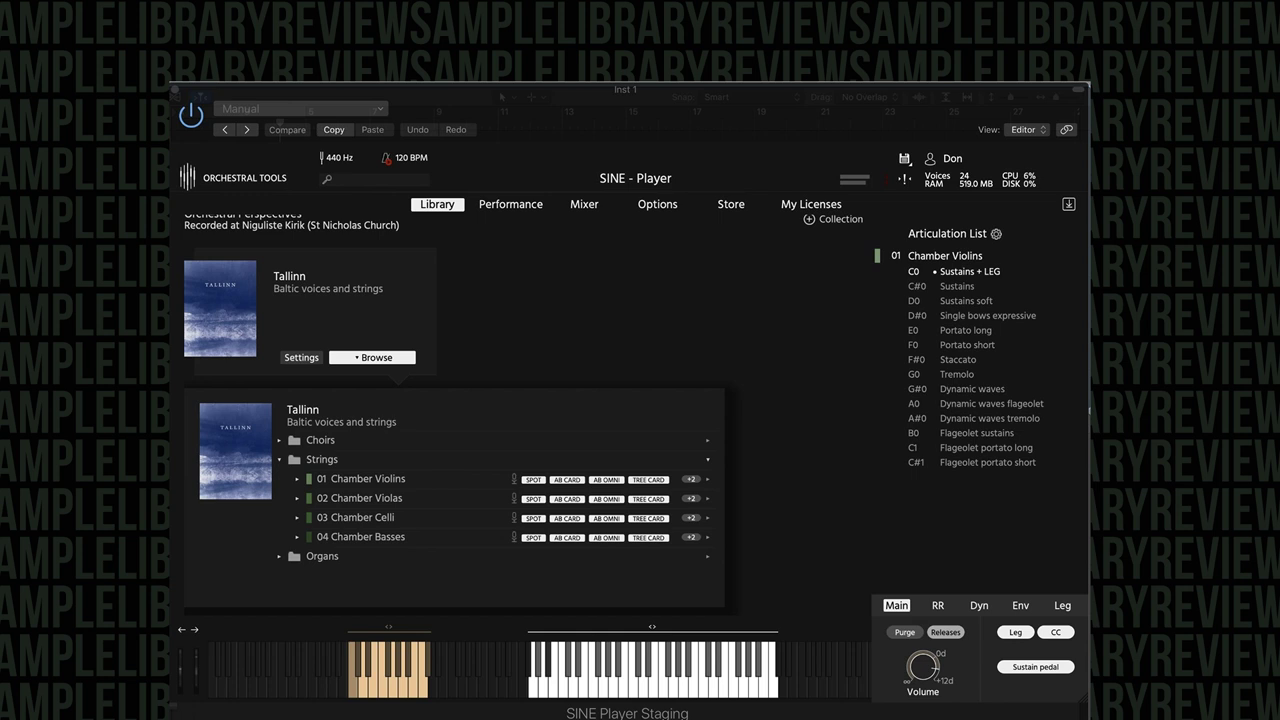
{"action": "left_click", "coordinate": [958, 287]}
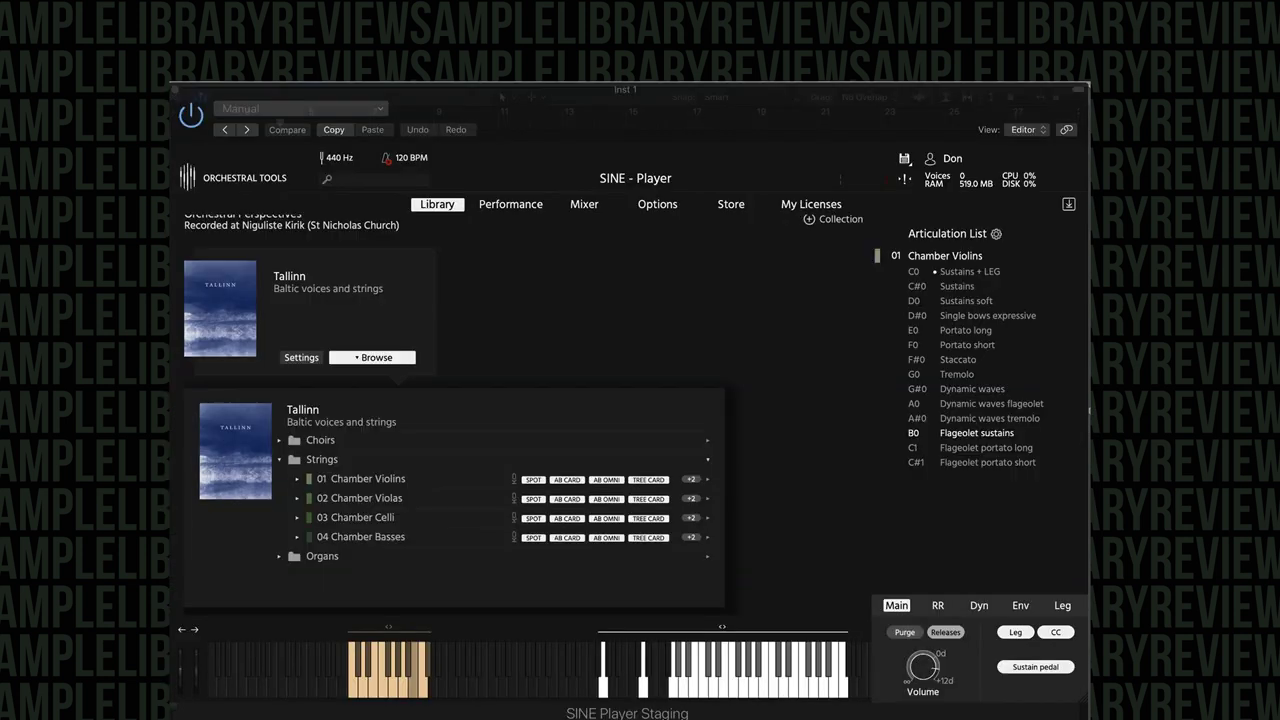
{"action": "left_click", "coordinate": [967, 344]}
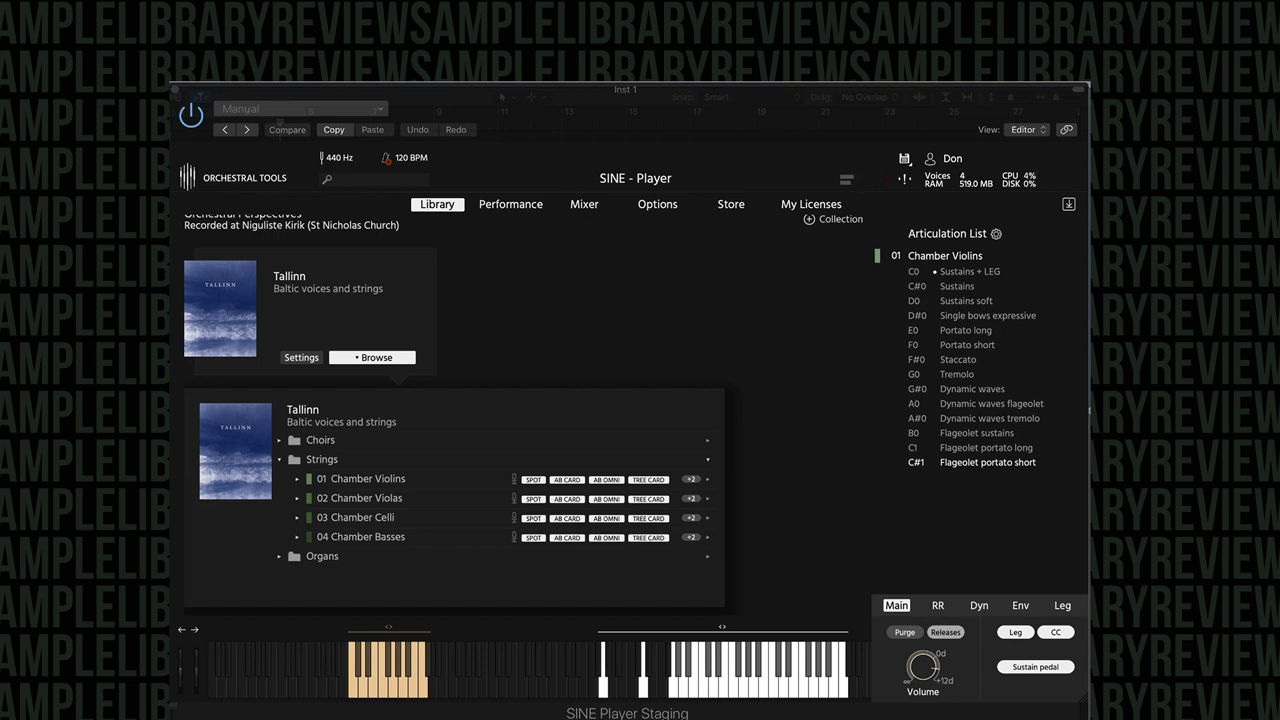
- Clear the Chamber Violins from the articulation list and load the Chamber Violas
{"action": "left_click", "coordinate": [996, 234]}
{"action": "left_click", "coordinate": [1001, 350]}
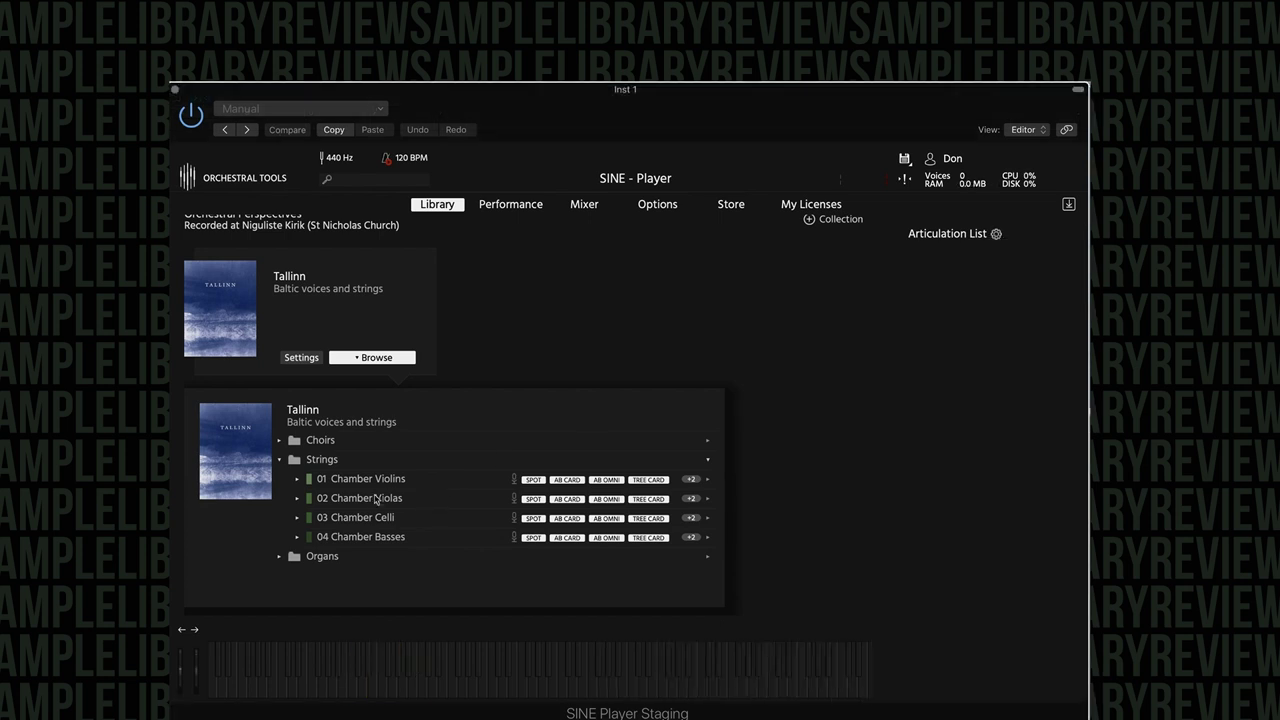
{"action": "left_click", "coordinate": [370, 499]}
{"action": "left_click", "coordinate": [370, 499]}
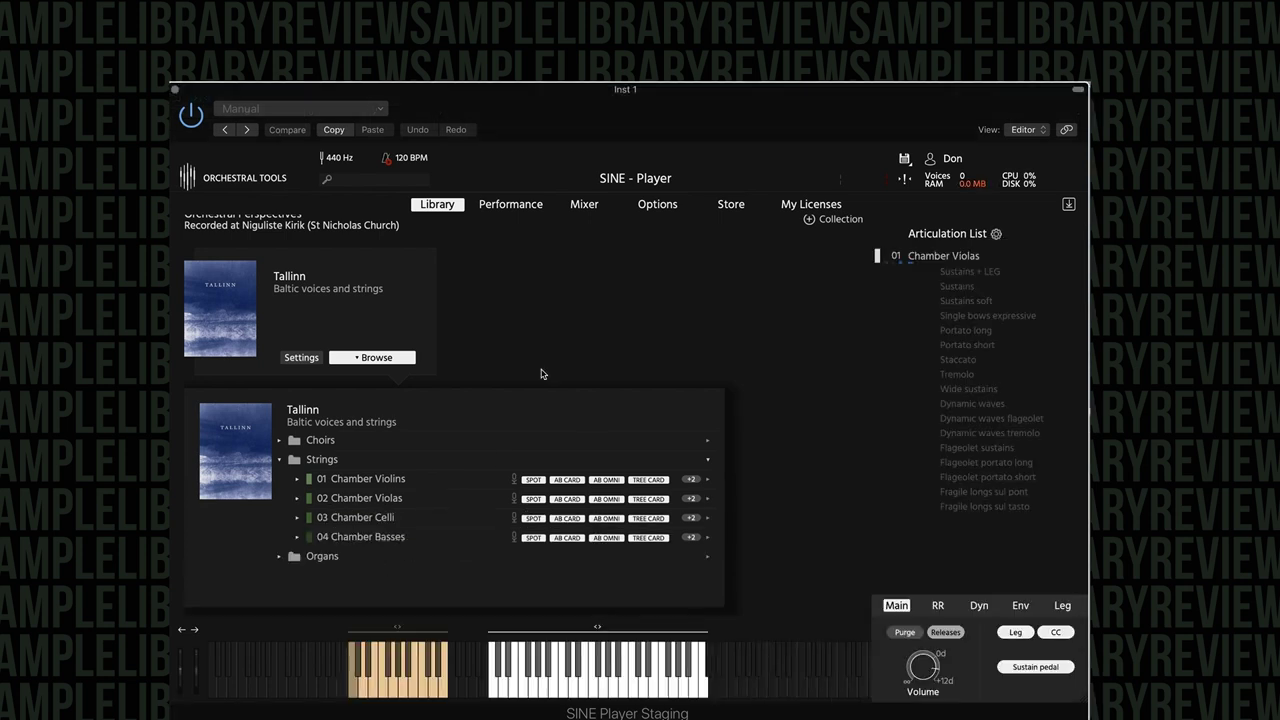
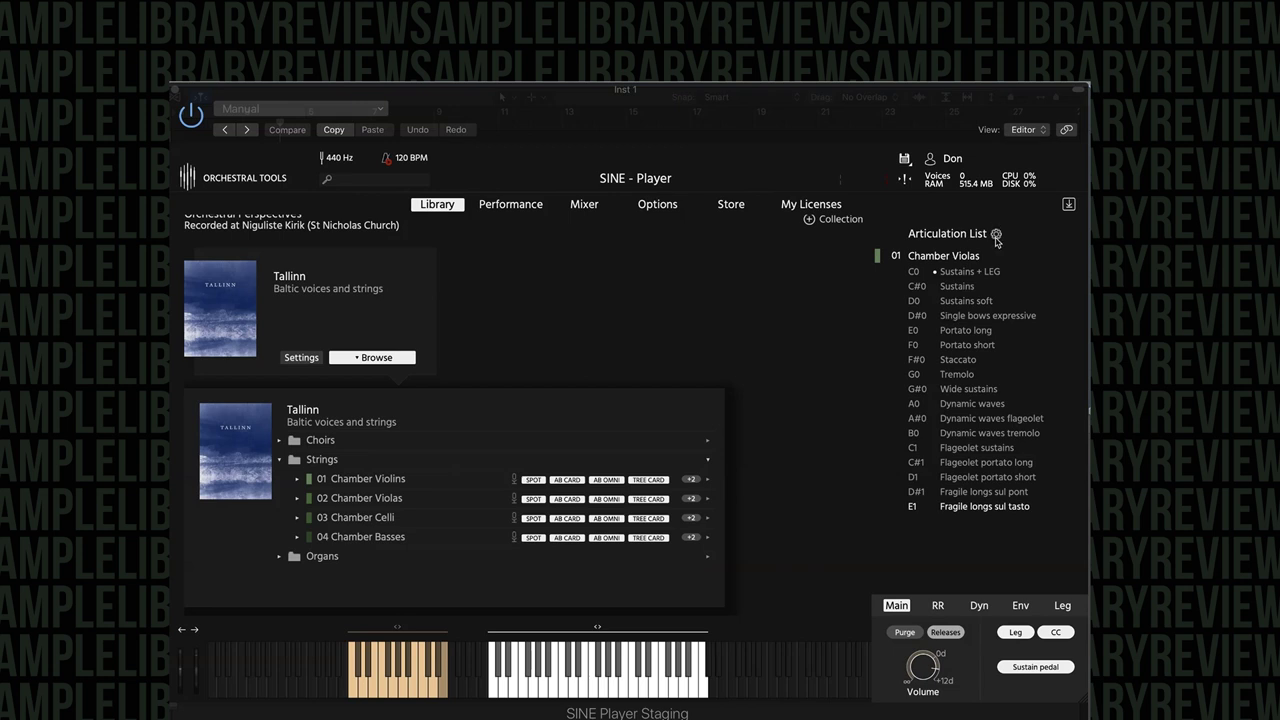
- Clear the Chamber Violas from the articulation list and load the Chamber Celli
{"action": "left_click", "coordinate": [997, 236]}
{"action": "left_click", "coordinate": [1003, 350]}
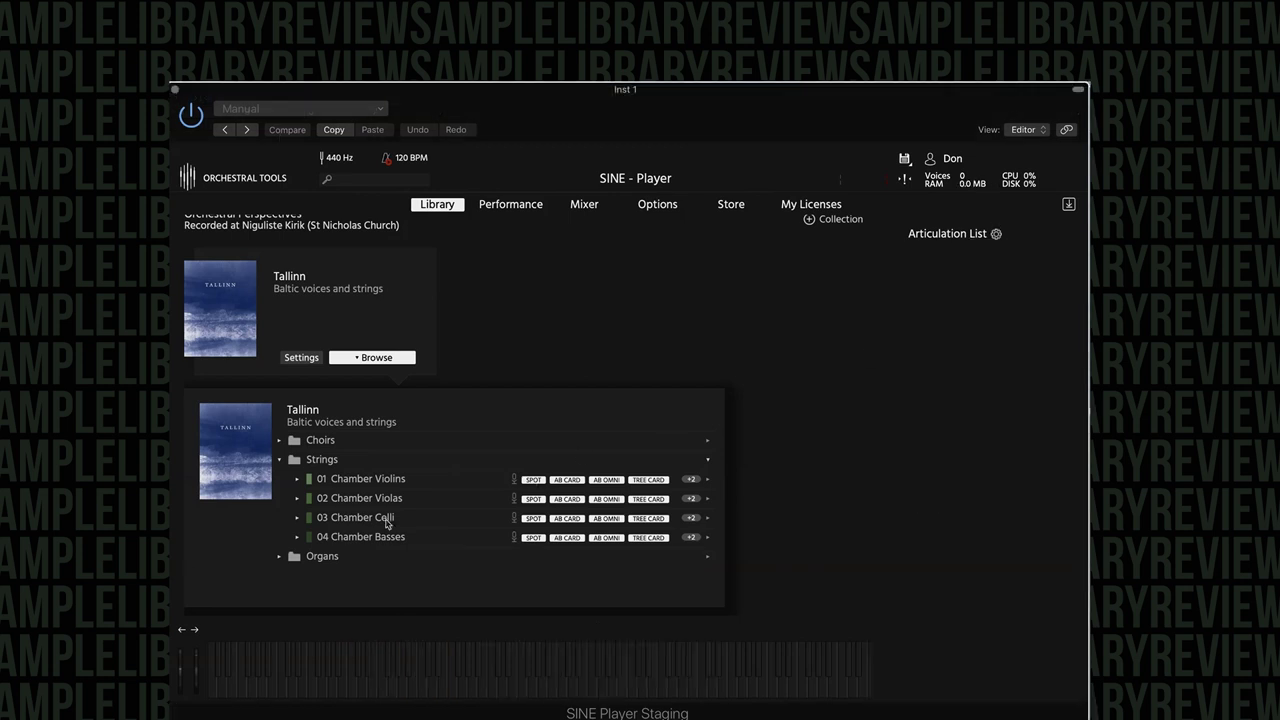
{"action": "left_click", "coordinate": [341, 518]}
{"action": "double_click", "coordinate": [341, 518]}
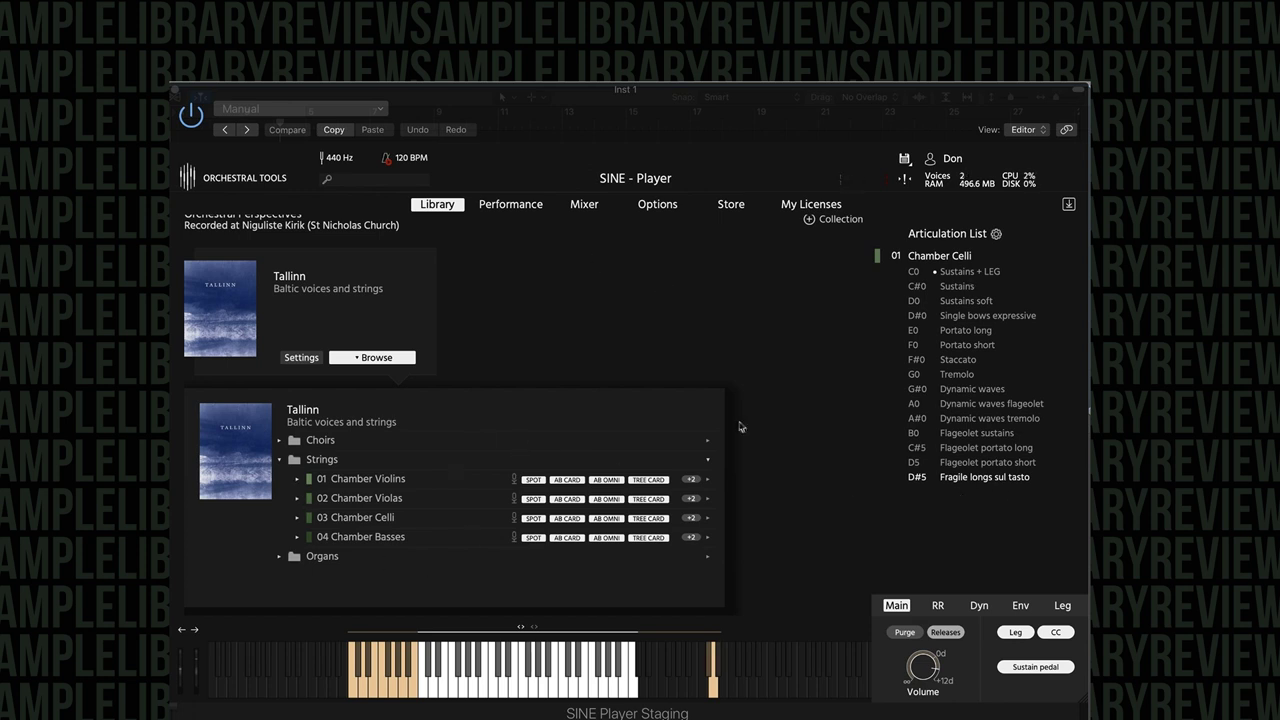
- Clear the Chamber Celli from the articulation list and load the Chamber Basses
{"action": "left_click", "coordinate": [996, 234]}
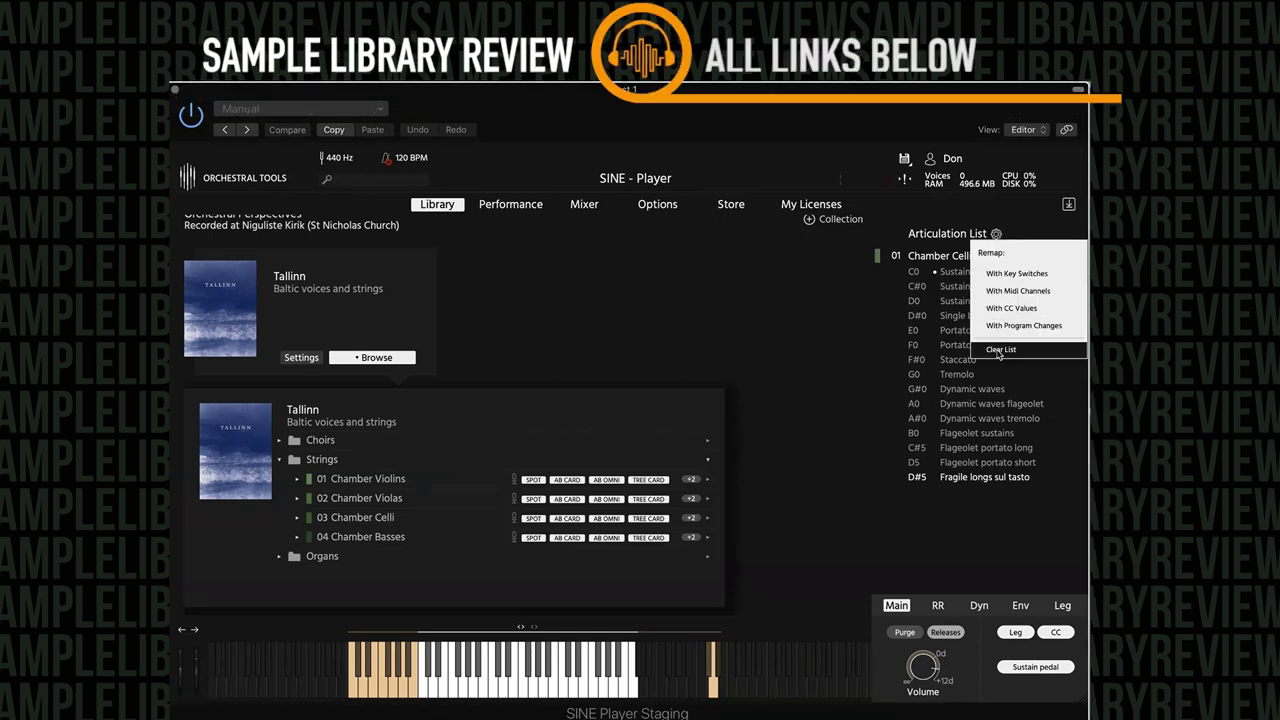
{"action": "left_click", "coordinate": [1010, 348]}
{"action": "double_click", "coordinate": [332, 538]}
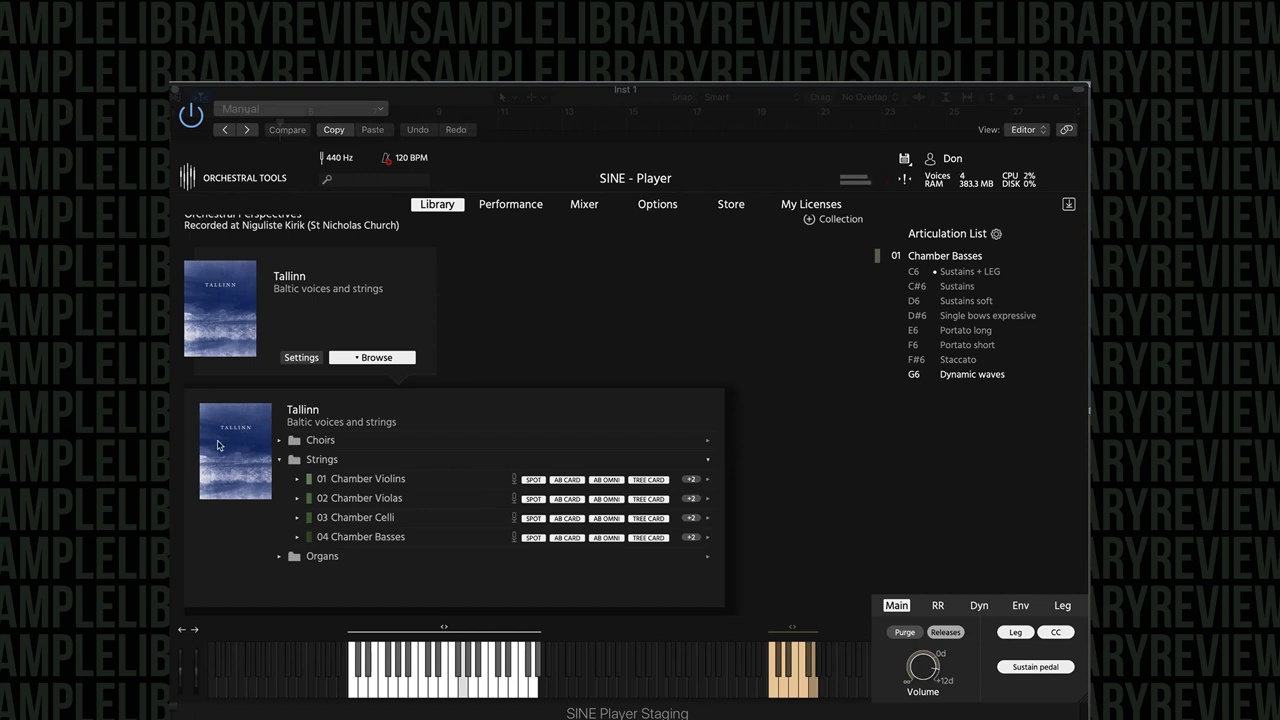
- Expand the Organs folder in place of Strings and replace the Chamber Basses with the Main Organ
{"action": "left_click", "coordinate": [280, 460]}
{"action": "left_click", "coordinate": [280, 479]}
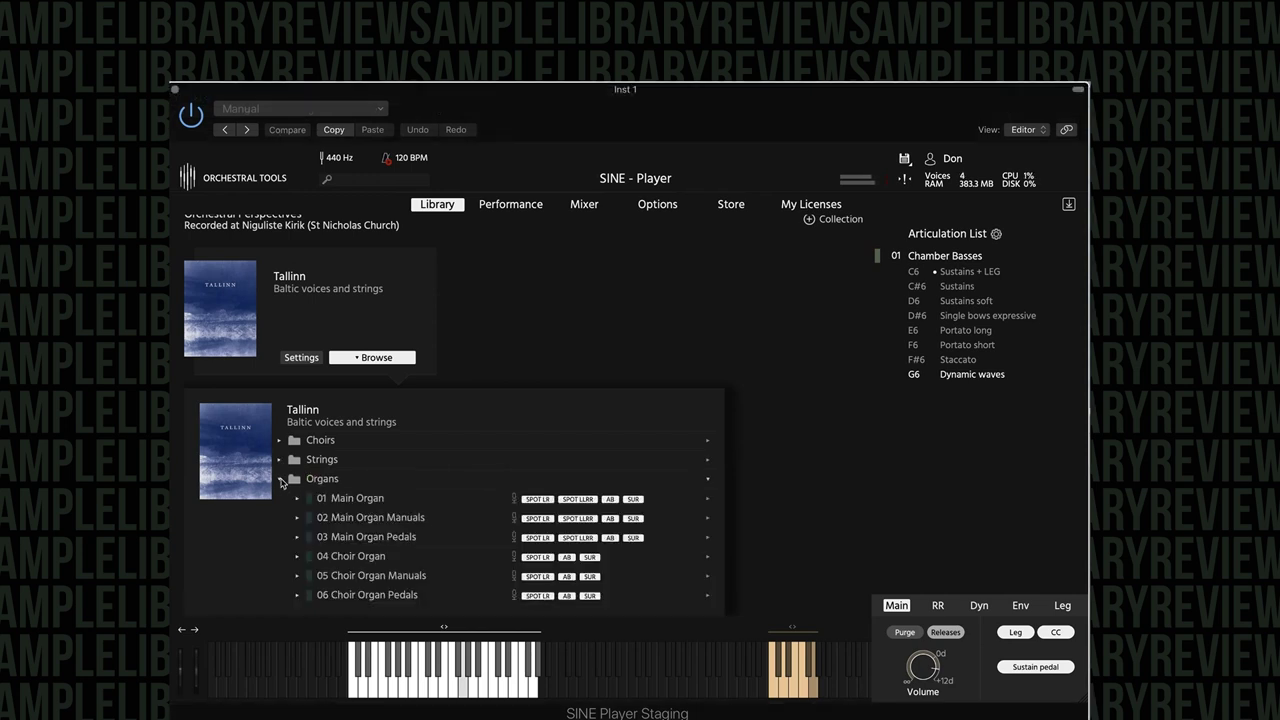
{"action": "scroll", "coordinate": [617, 497], "scroll_direction": "down", "scroll_amount": 1}
{"action": "scroll", "coordinate": [617, 497], "scroll_direction": "down", "scroll_amount": 1}
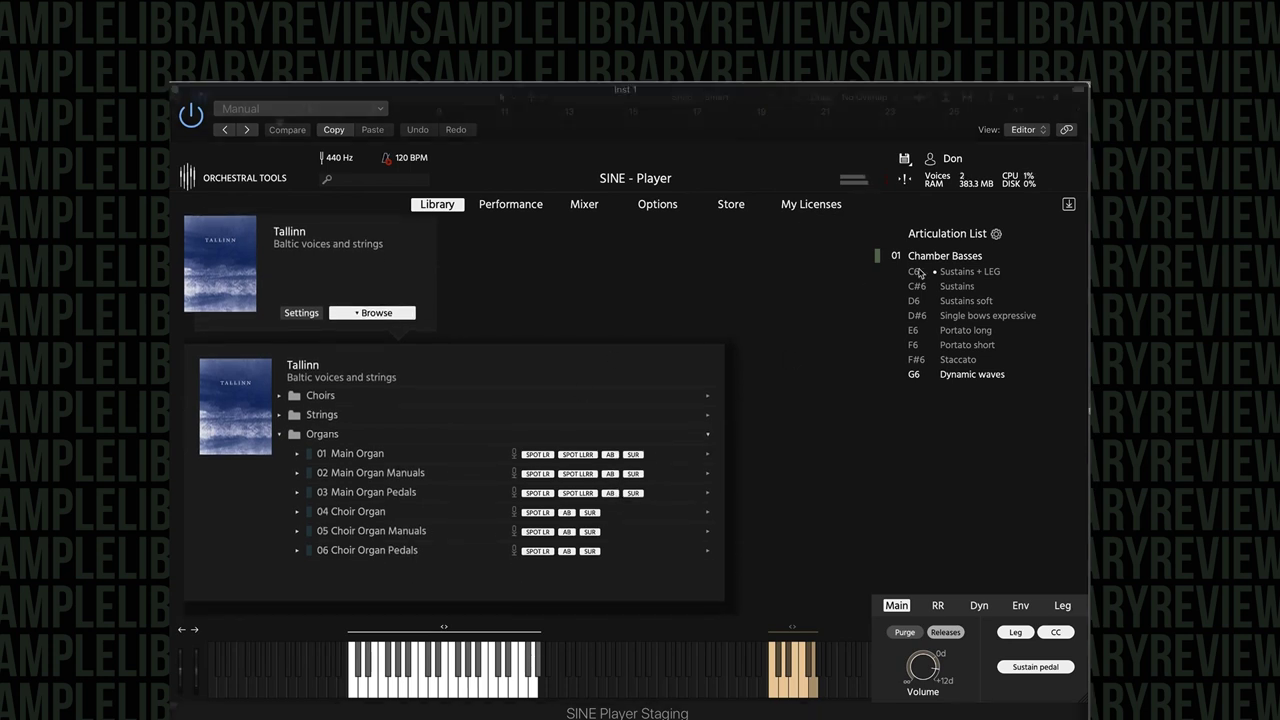
{"action": "left_click", "coordinate": [996, 234]}
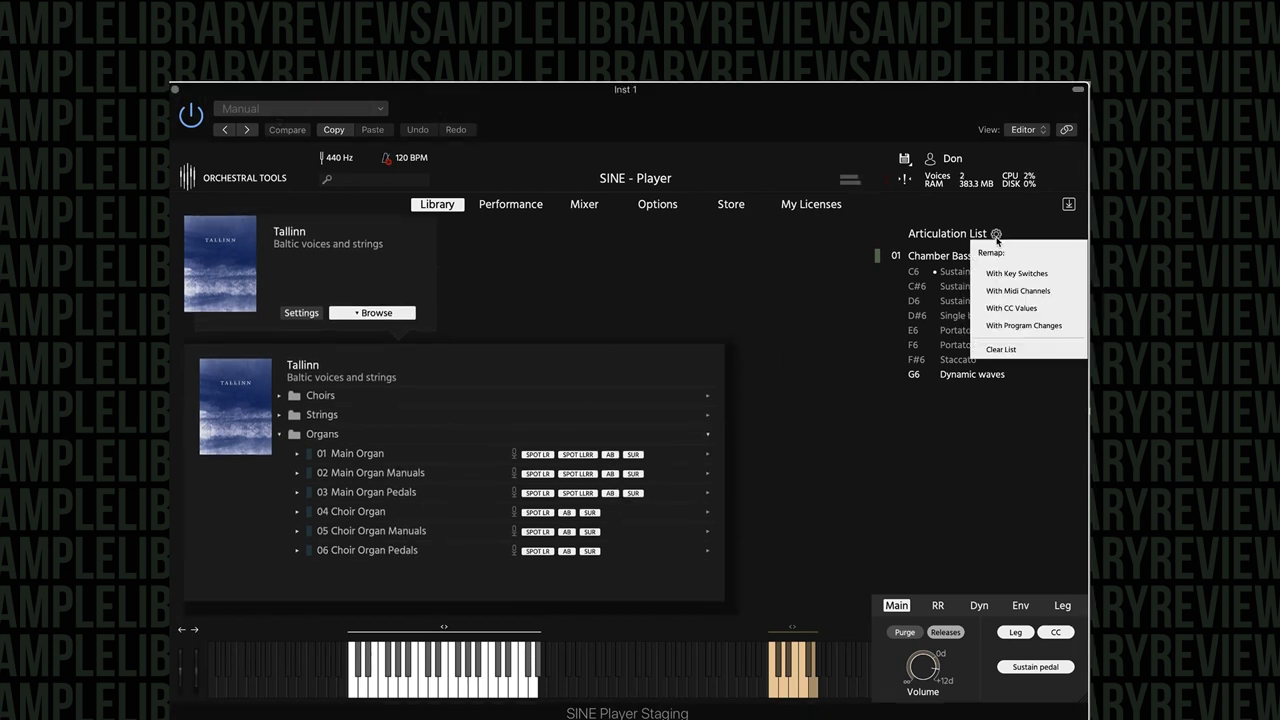
{"action": "left_click", "coordinate": [1010, 349]}
{"action": "double_click", "coordinate": [362, 456]}
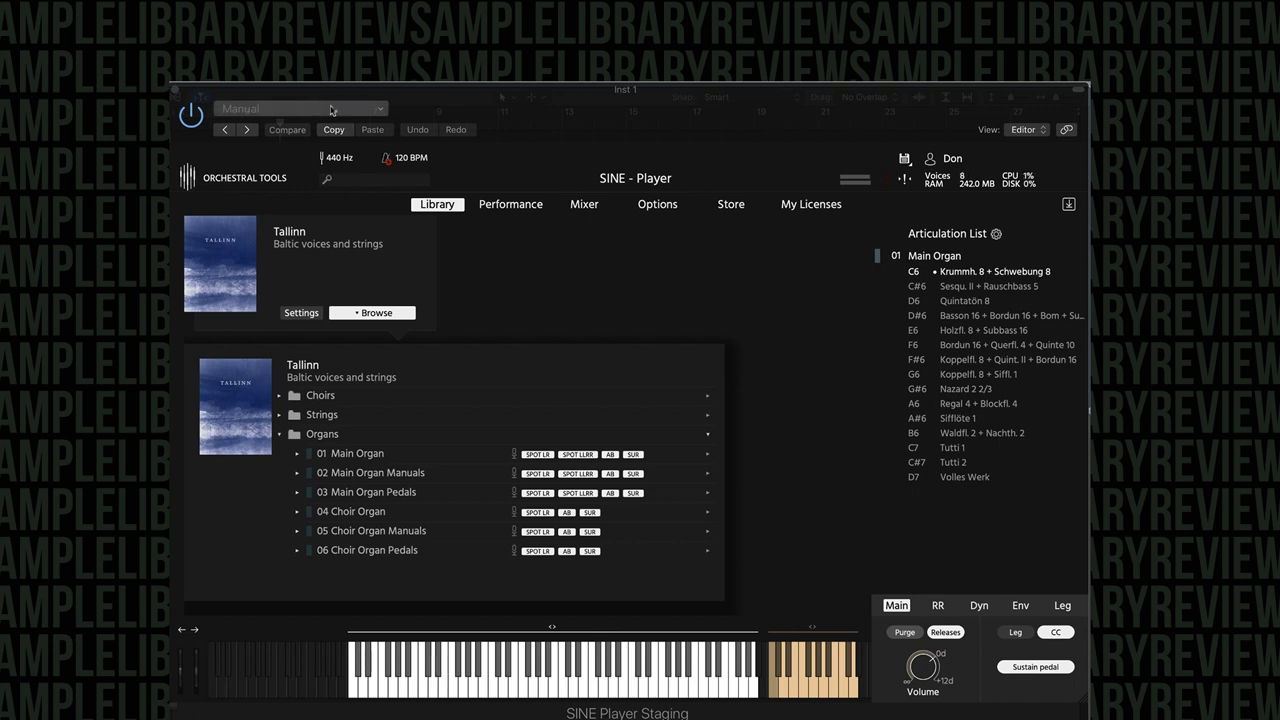
- Audition the Main Organ articulations one after another, from Sesqu. II + Rauschbass 5 through Koppelfl. 8 + Siffl. 1
{"action": "left_click", "coordinate": [968, 287]}
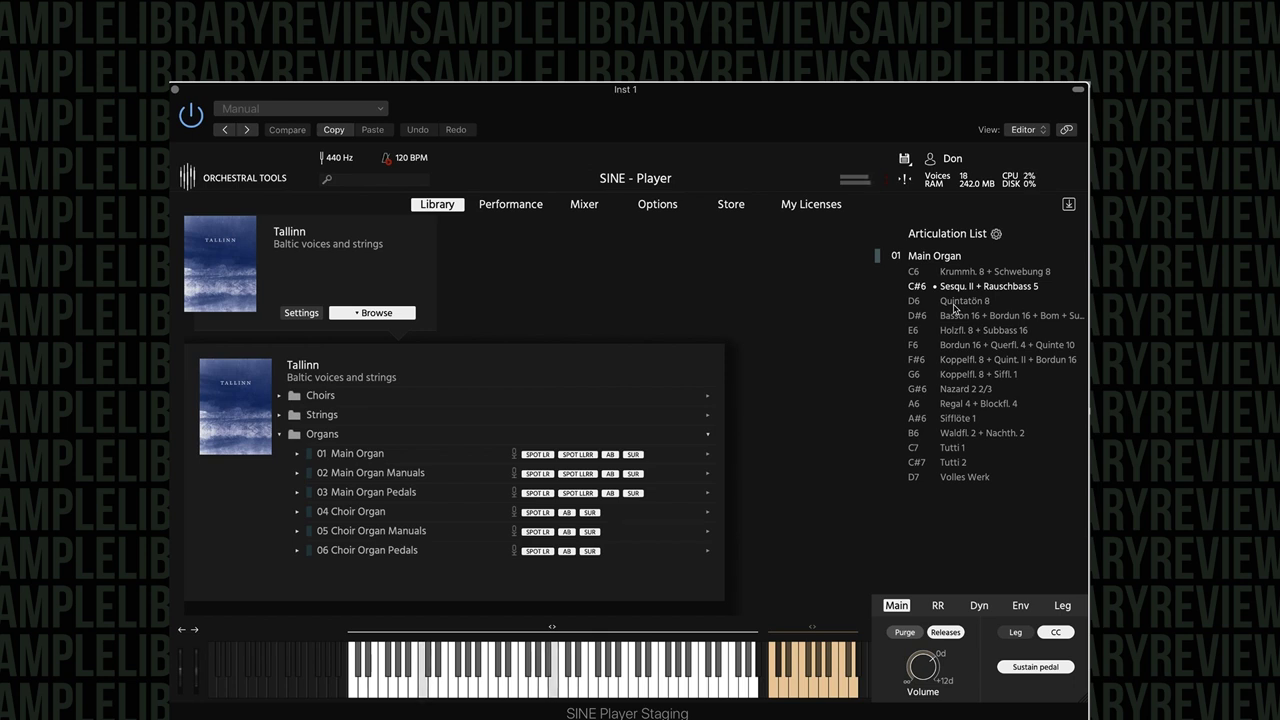
{"action": "left_click", "coordinate": [954, 302]}
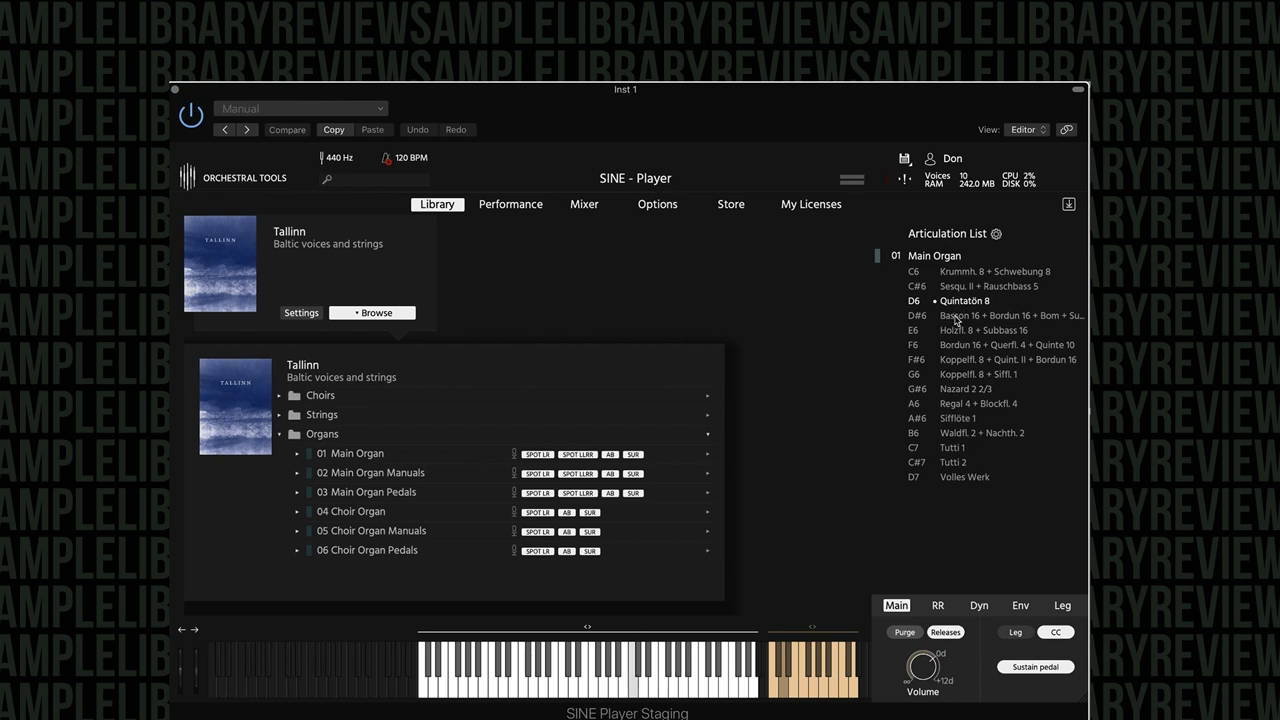
{"action": "left_click", "coordinate": [957, 317]}
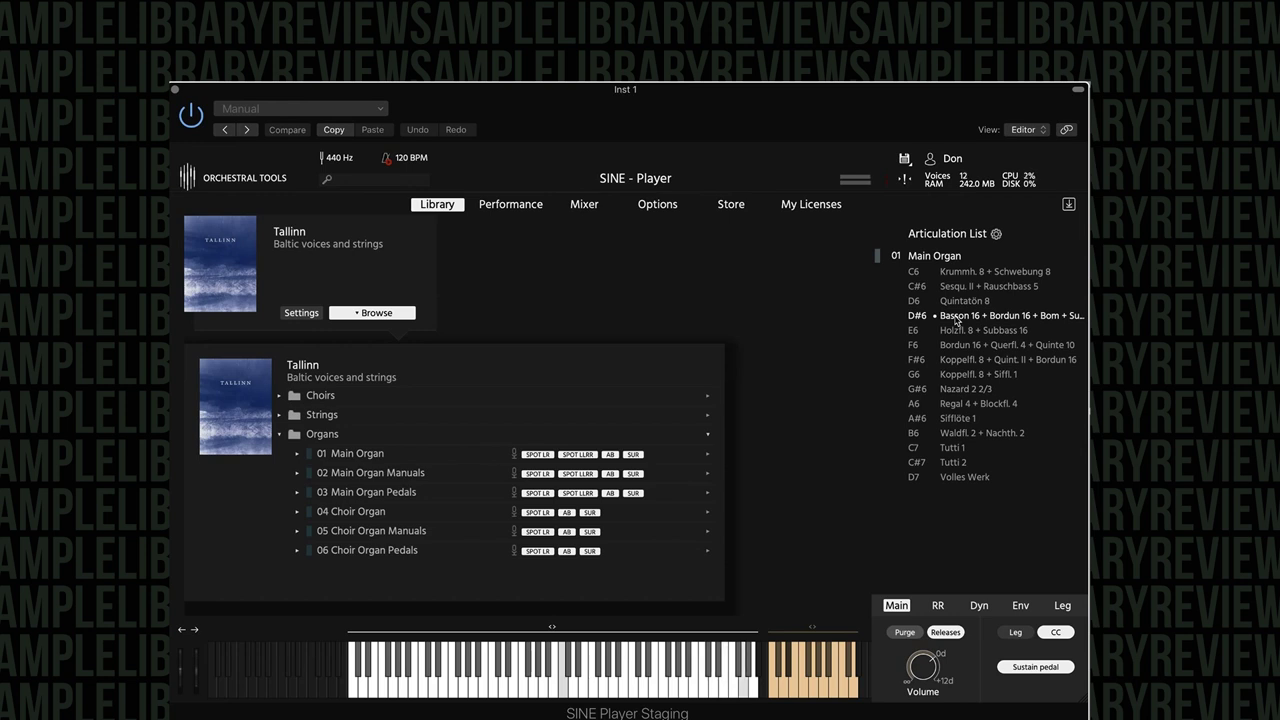
{"action": "left_click", "coordinate": [958, 328]}
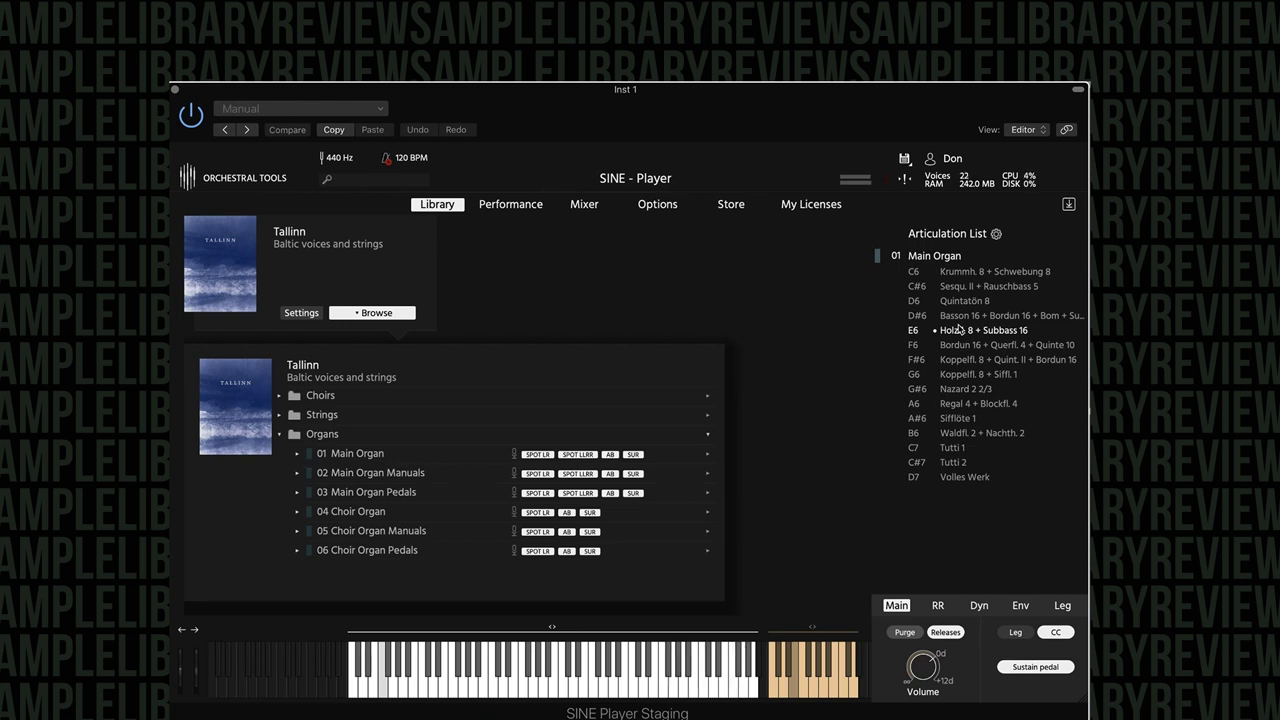
{"action": "left_click", "coordinate": [966, 346]}
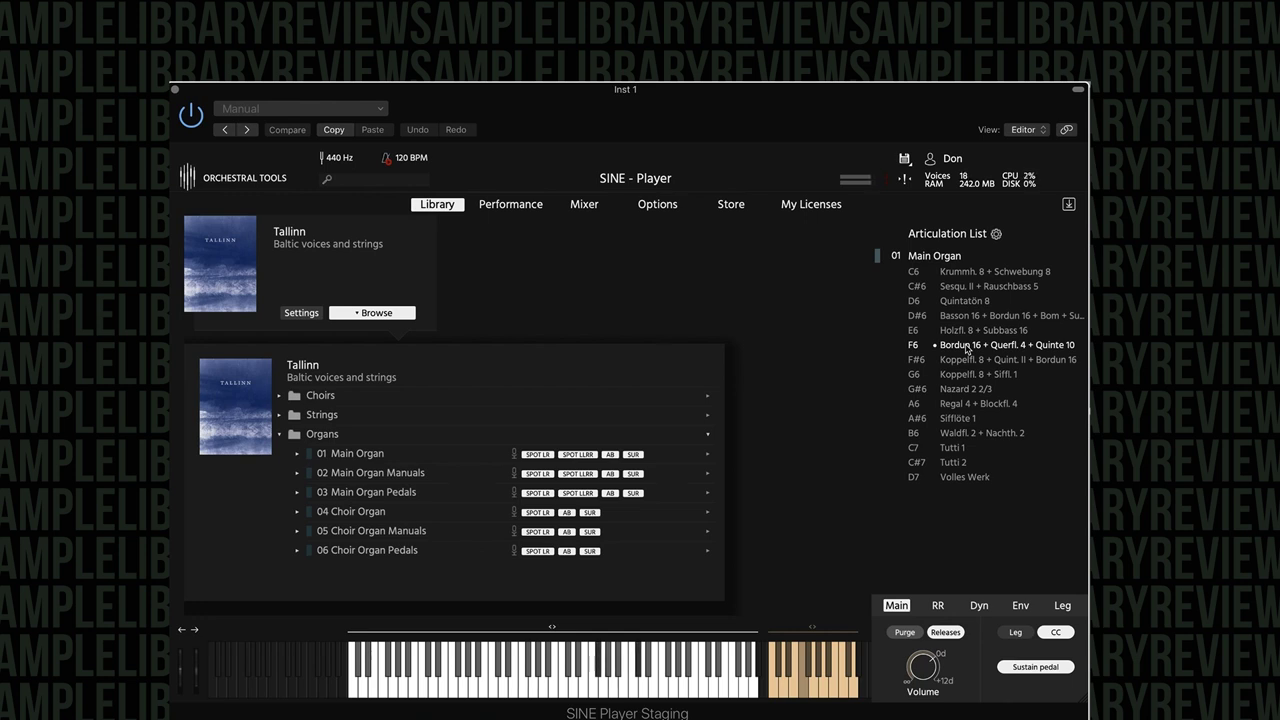
{"action": "left_click", "coordinate": [966, 361]}
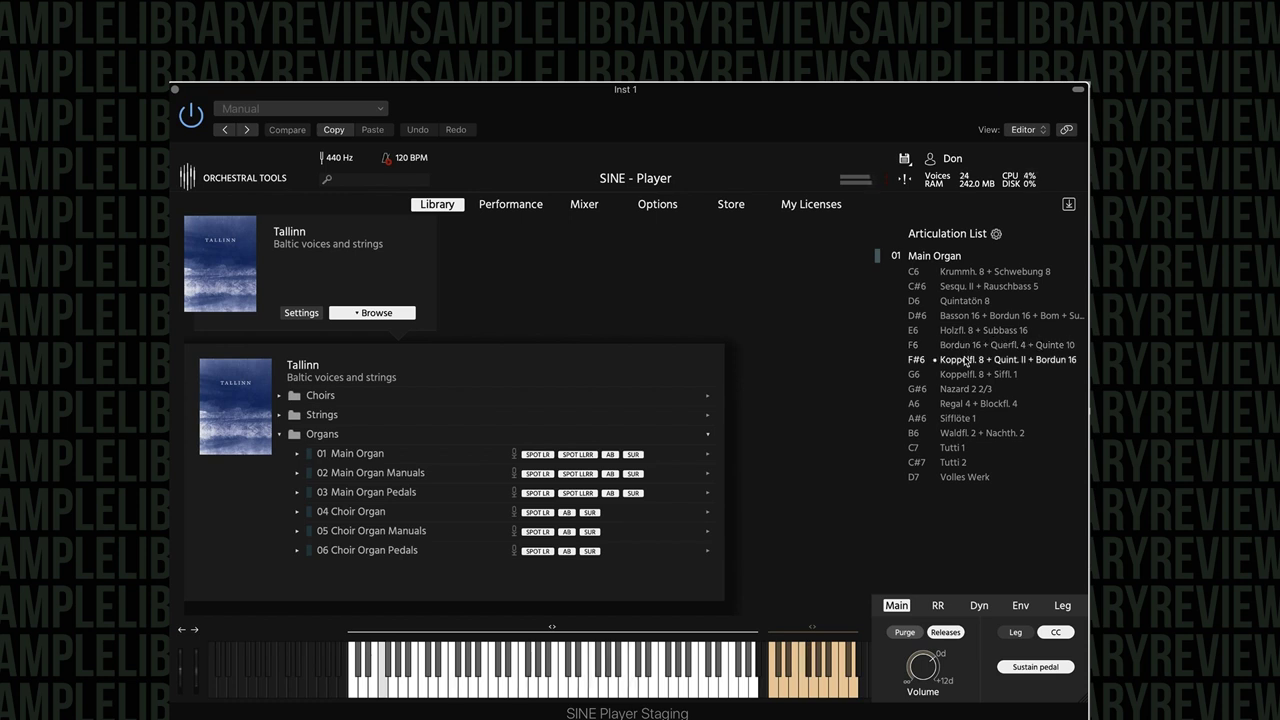
{"action": "left_click", "coordinate": [973, 378]}
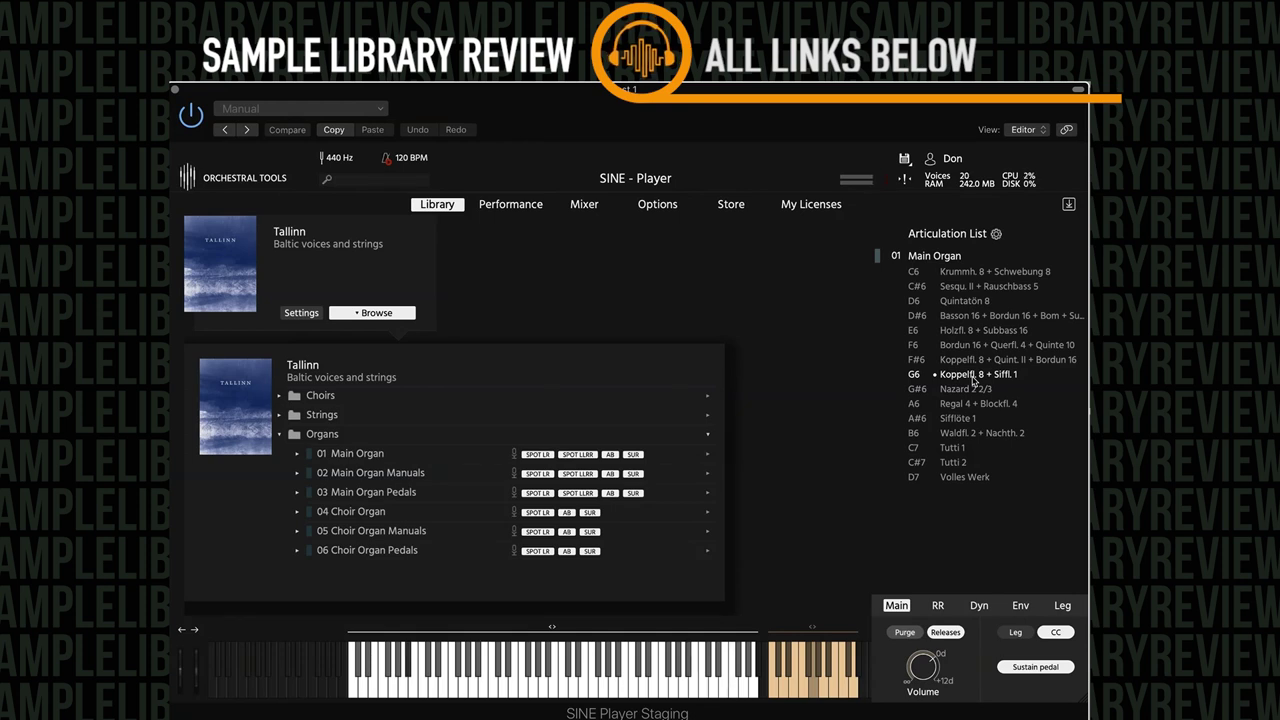
- Audition the Main Organ's Nazard 2 2/3, Regal 4 + Blockfl. 4, Sifflöte 1, Tutti 1, Tutti 2 and Volles Werk articulations
{"action": "left_click", "coordinate": [965, 389]}
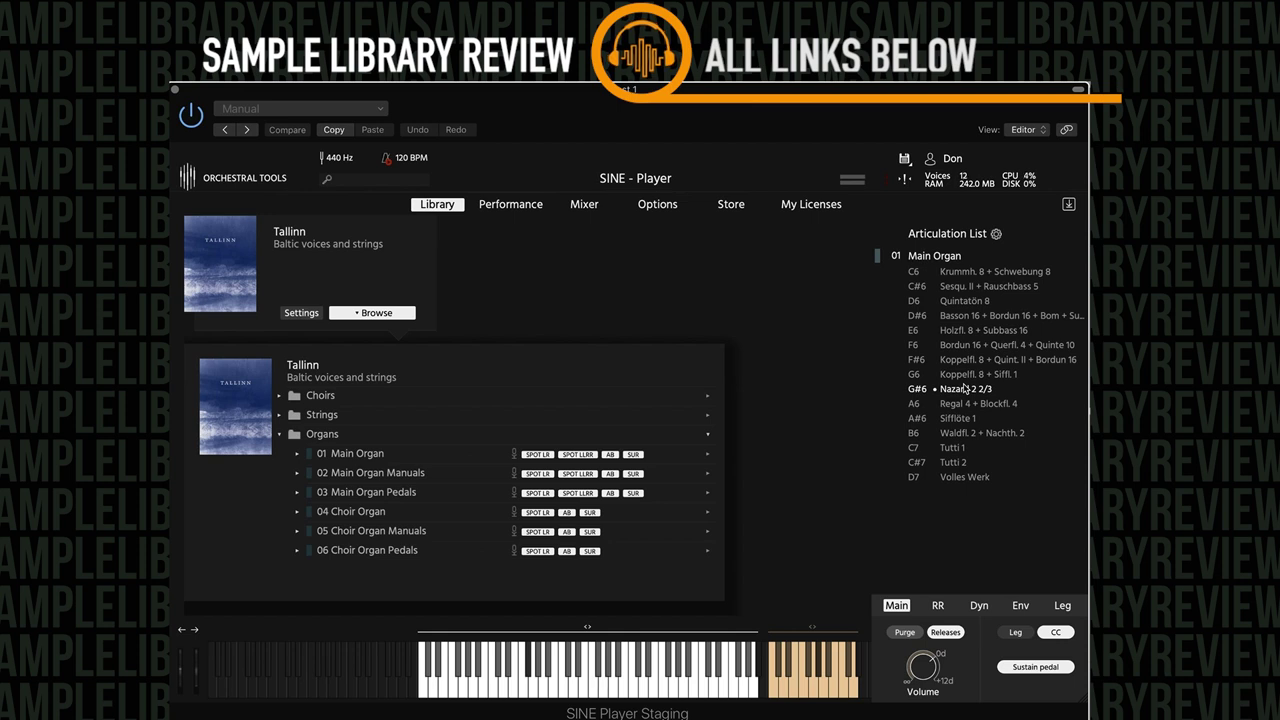
{"action": "left_click", "coordinate": [960, 403]}
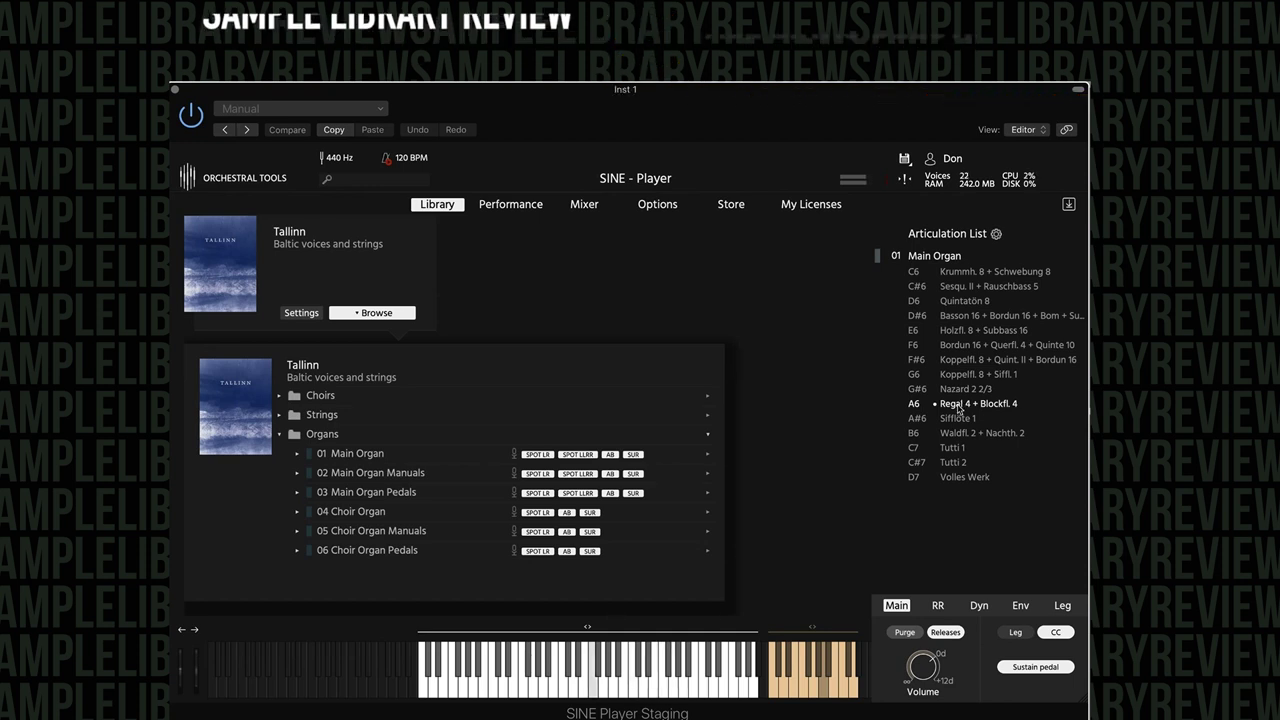
{"action": "left_click", "coordinate": [955, 418]}
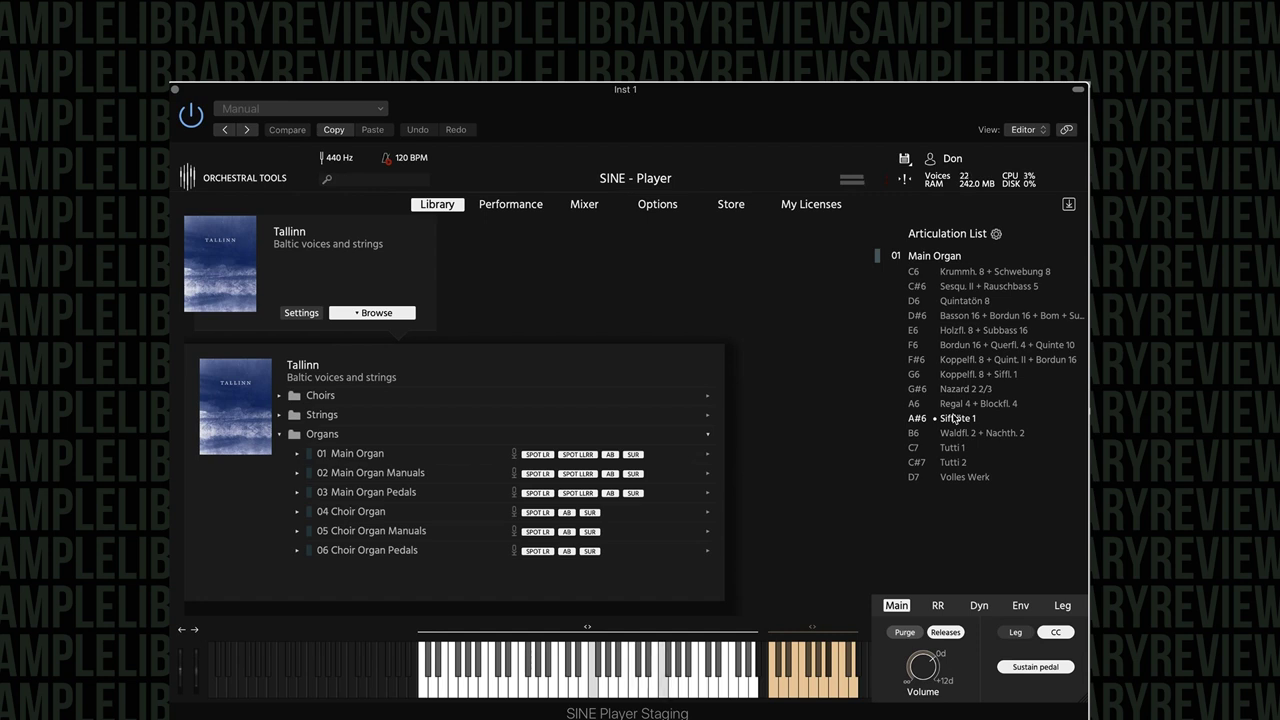
{"action": "left_click", "coordinate": [955, 447]}
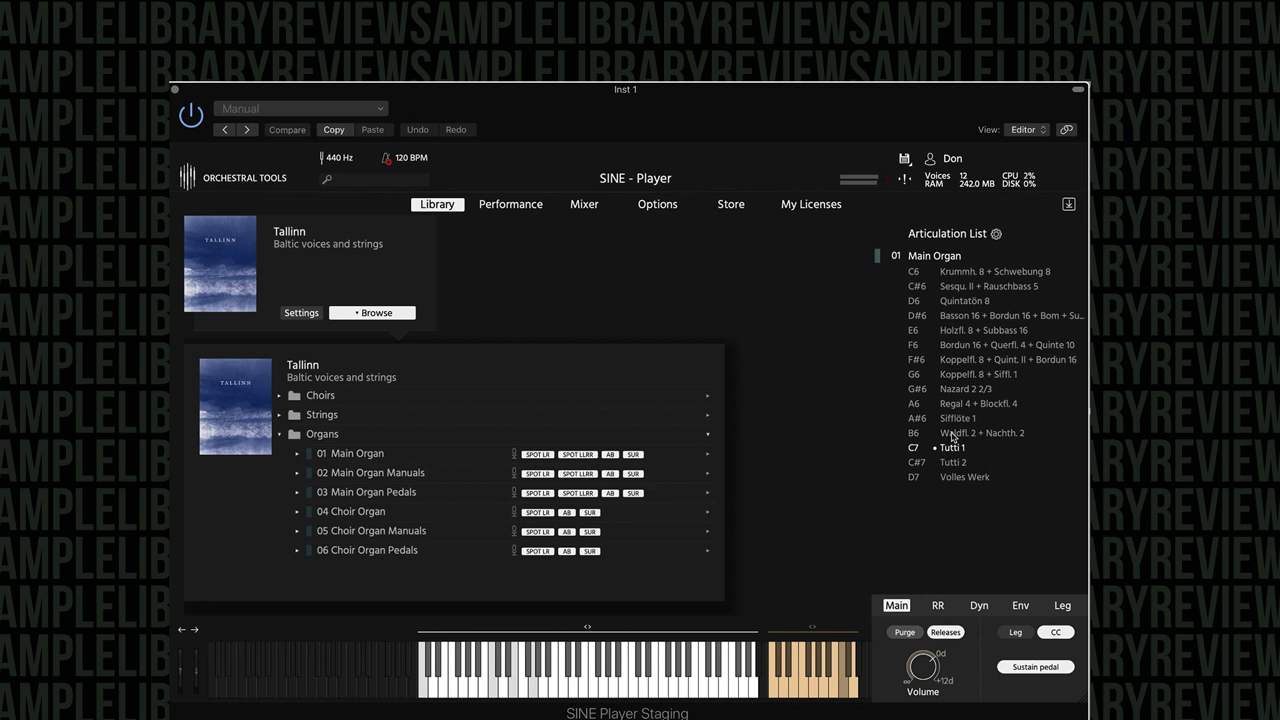
{"action": "left_click", "coordinate": [952, 464]}
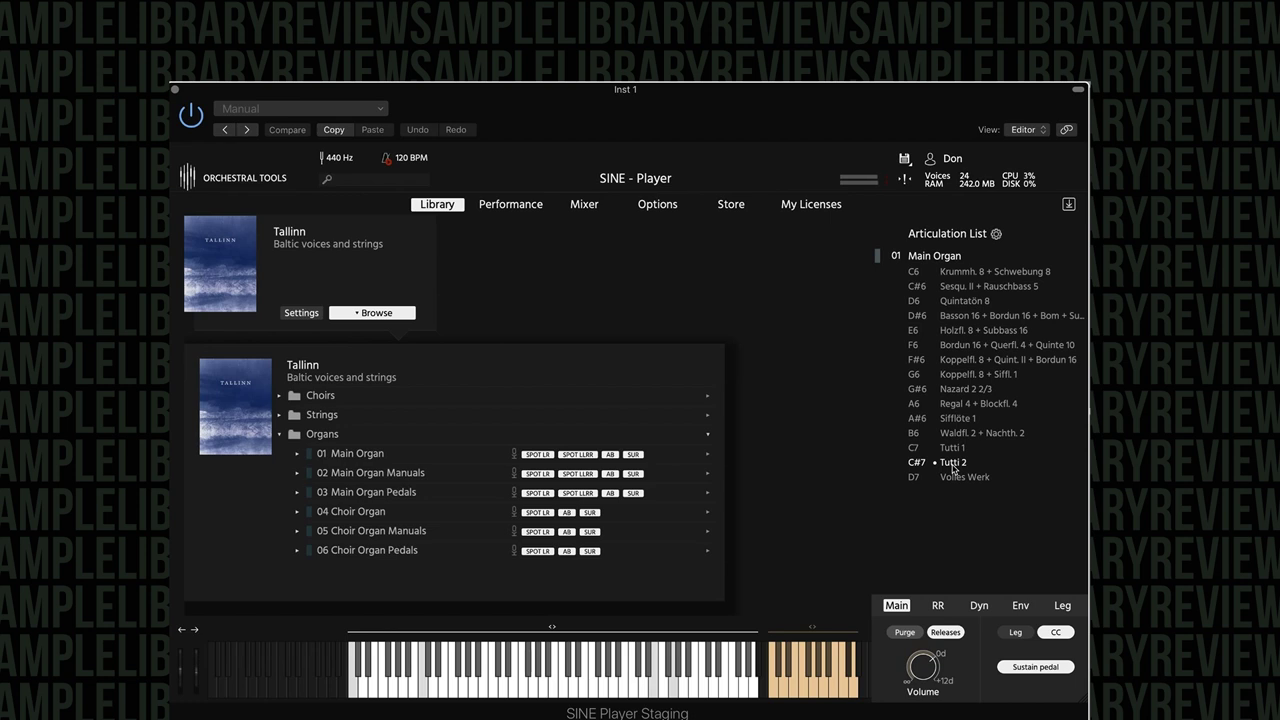
{"action": "left_click", "coordinate": [957, 478]}
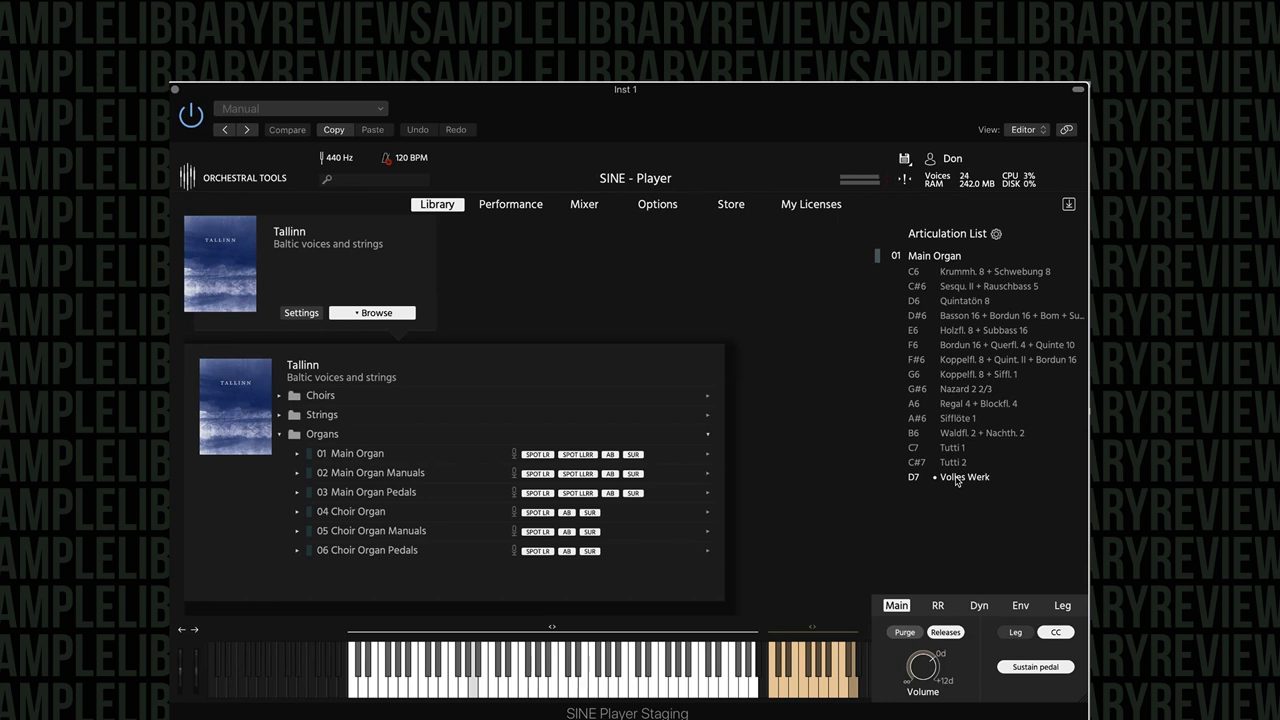
- Clear the Main Organ from the articulation list and load the Choir Organ
{"action": "left_click", "coordinate": [997, 233]}
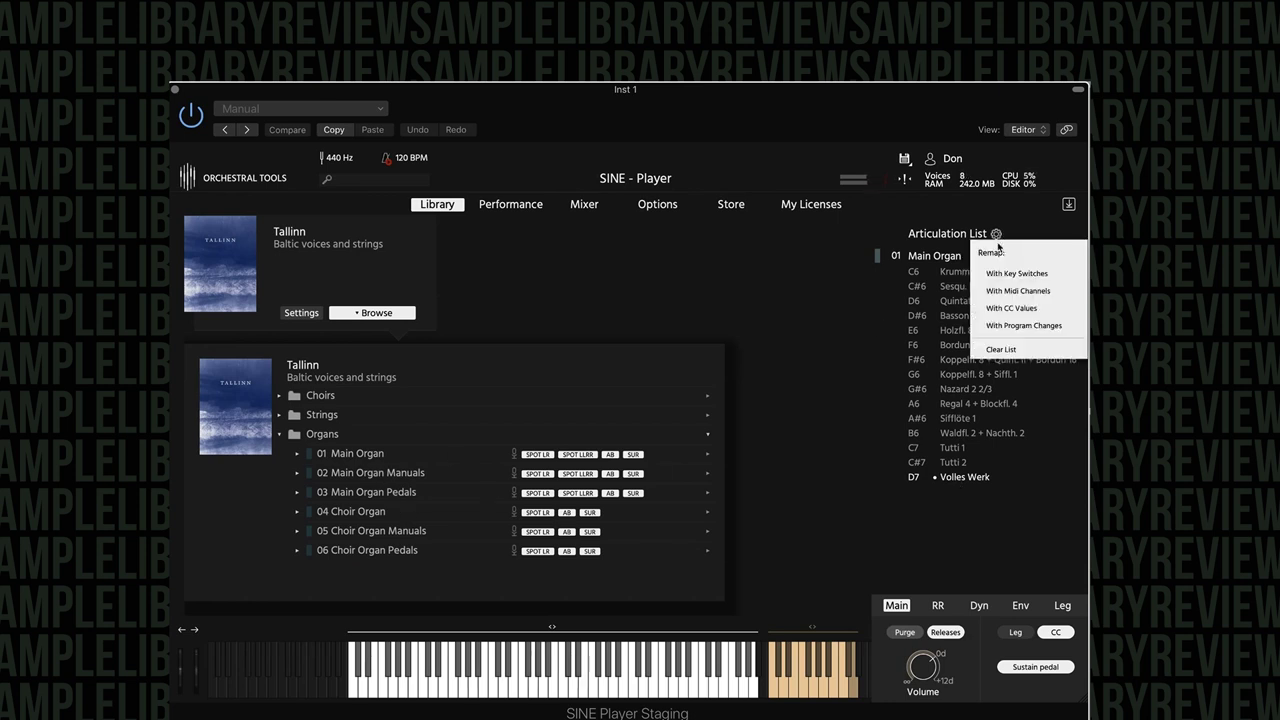
{"action": "left_click", "coordinate": [1001, 347]}
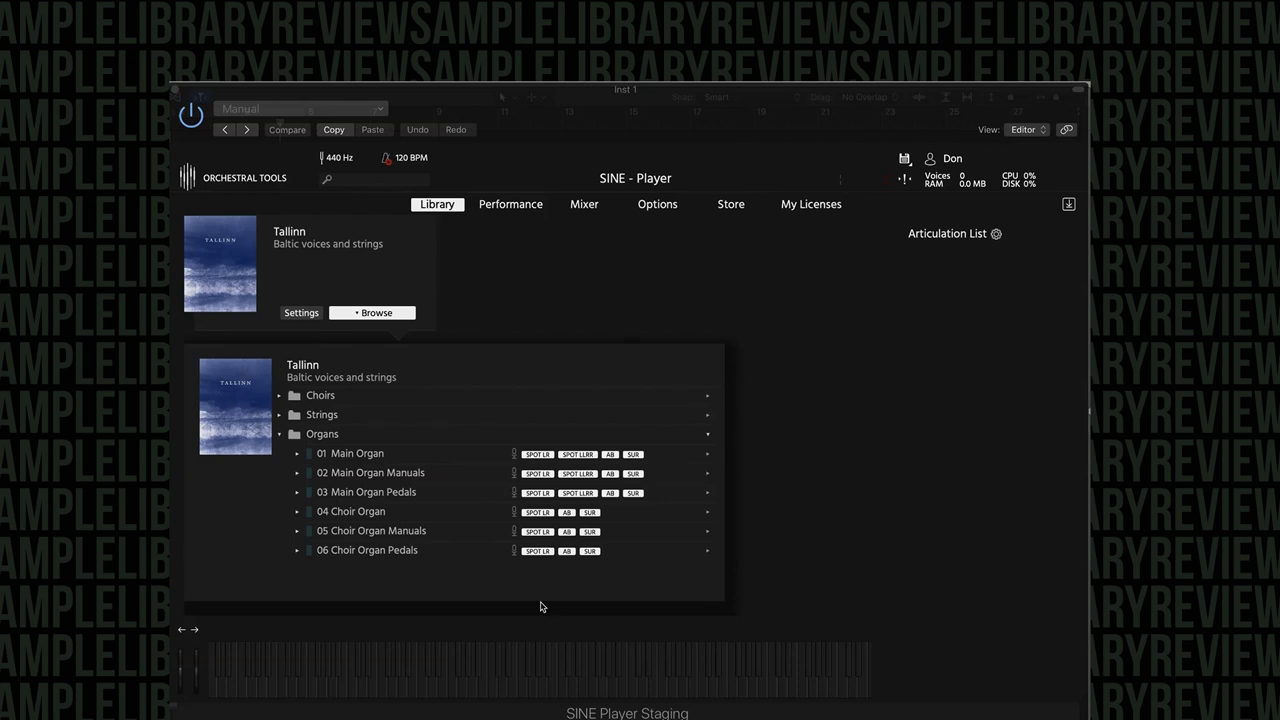
{"action": "double_click", "coordinate": [351, 515]}
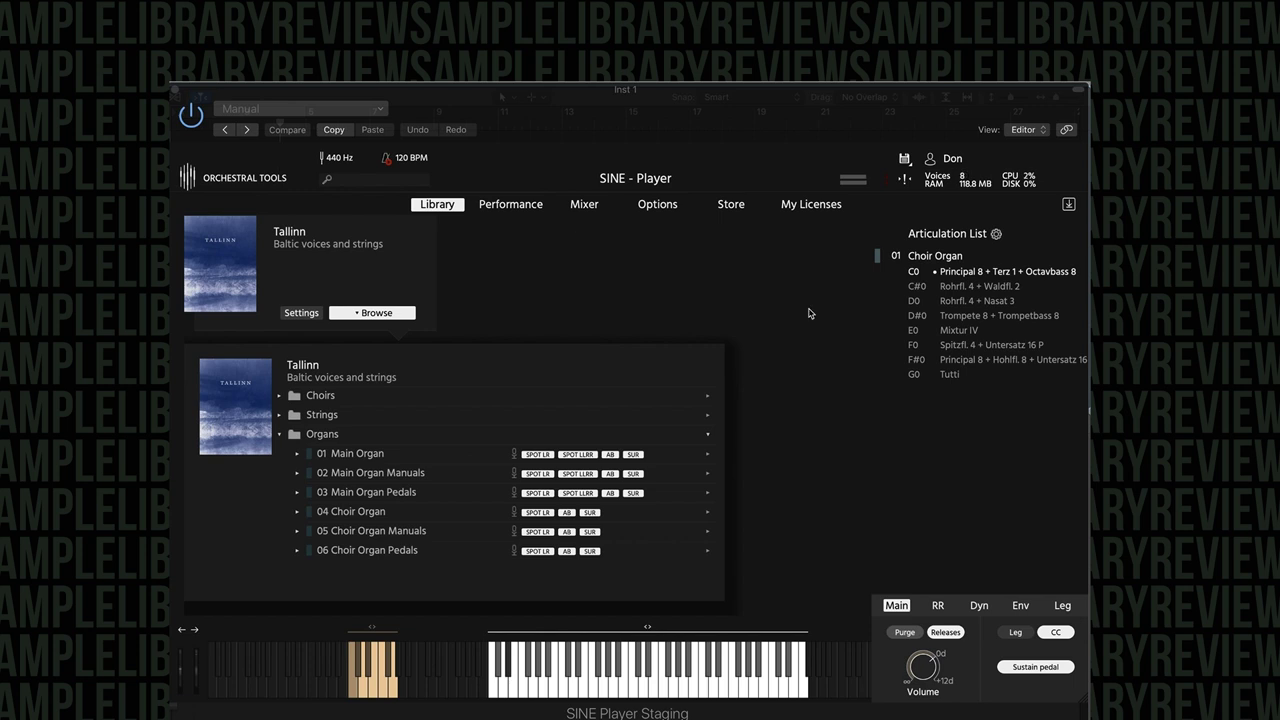
- Audition the Choir Organ articulations in order from Rohrfl. 4 + Waldfl. 2 through Tutti, skipping Rohrfl. 4 + Nasat 3
{"action": "left_click", "coordinate": [966, 292]}
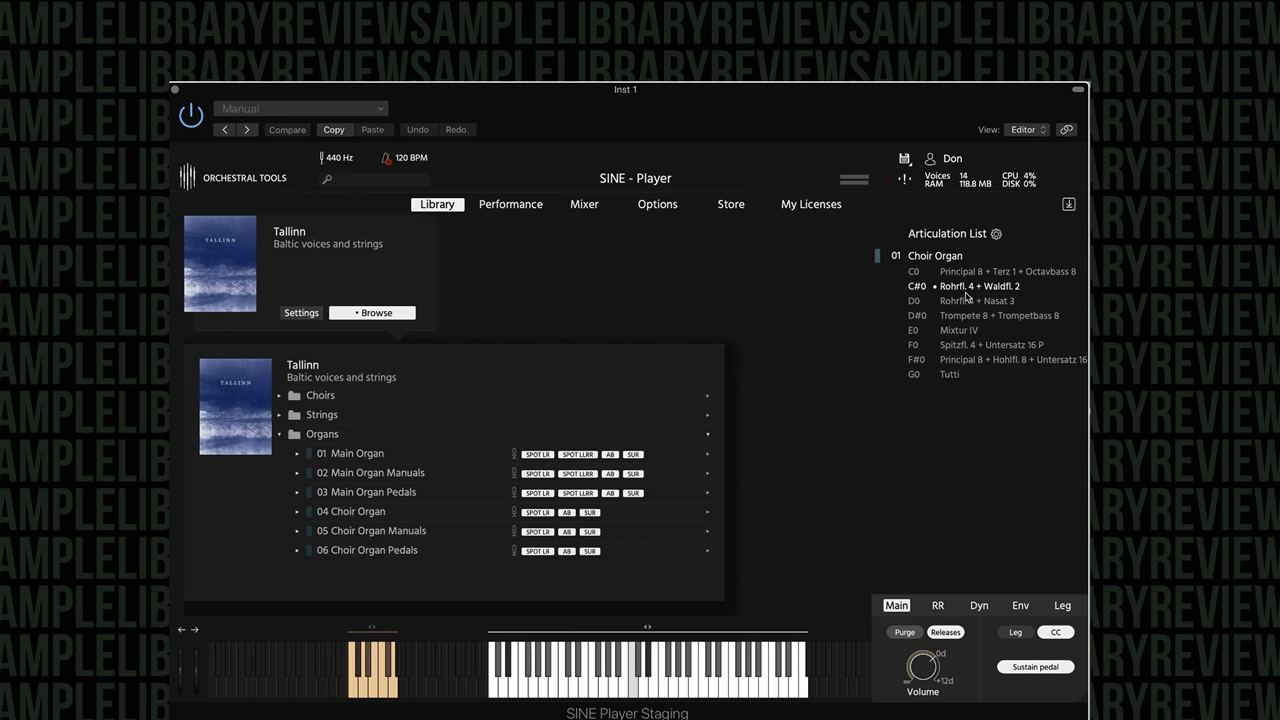
{"action": "left_click", "coordinate": [967, 314]}
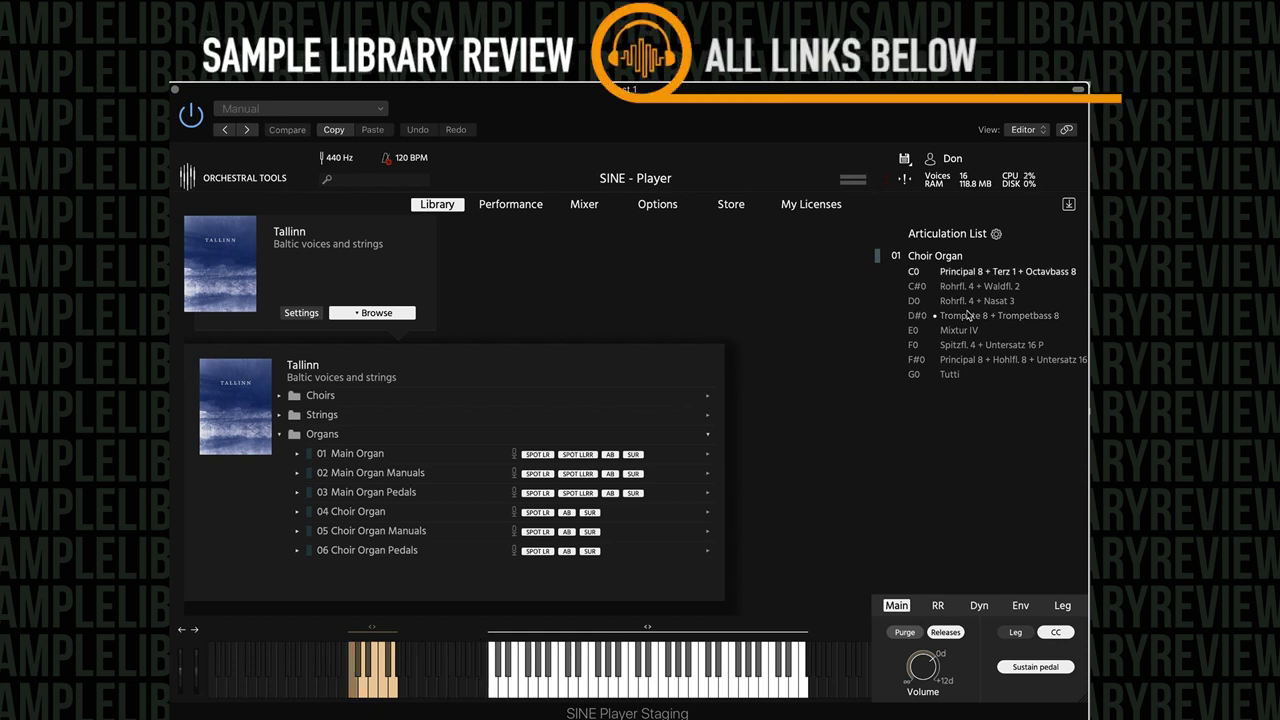
{"action": "left_click", "coordinate": [971, 331]}
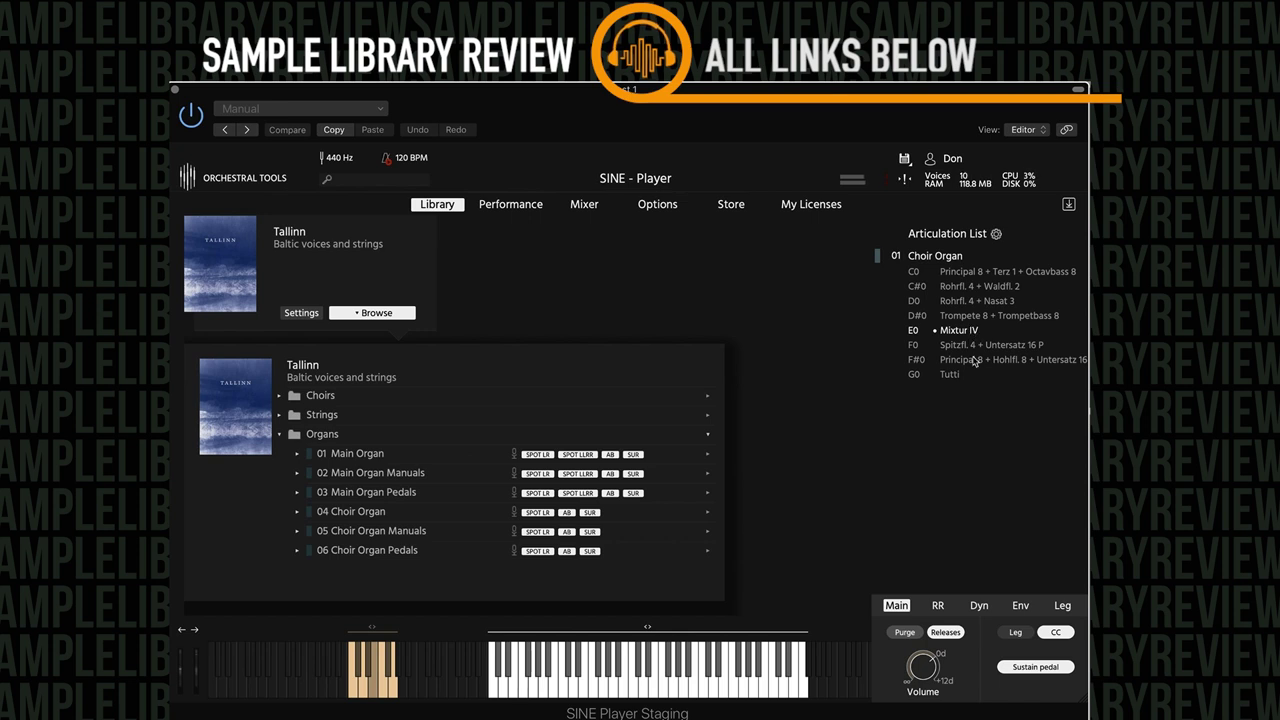
{"action": "left_click", "coordinate": [973, 346]}
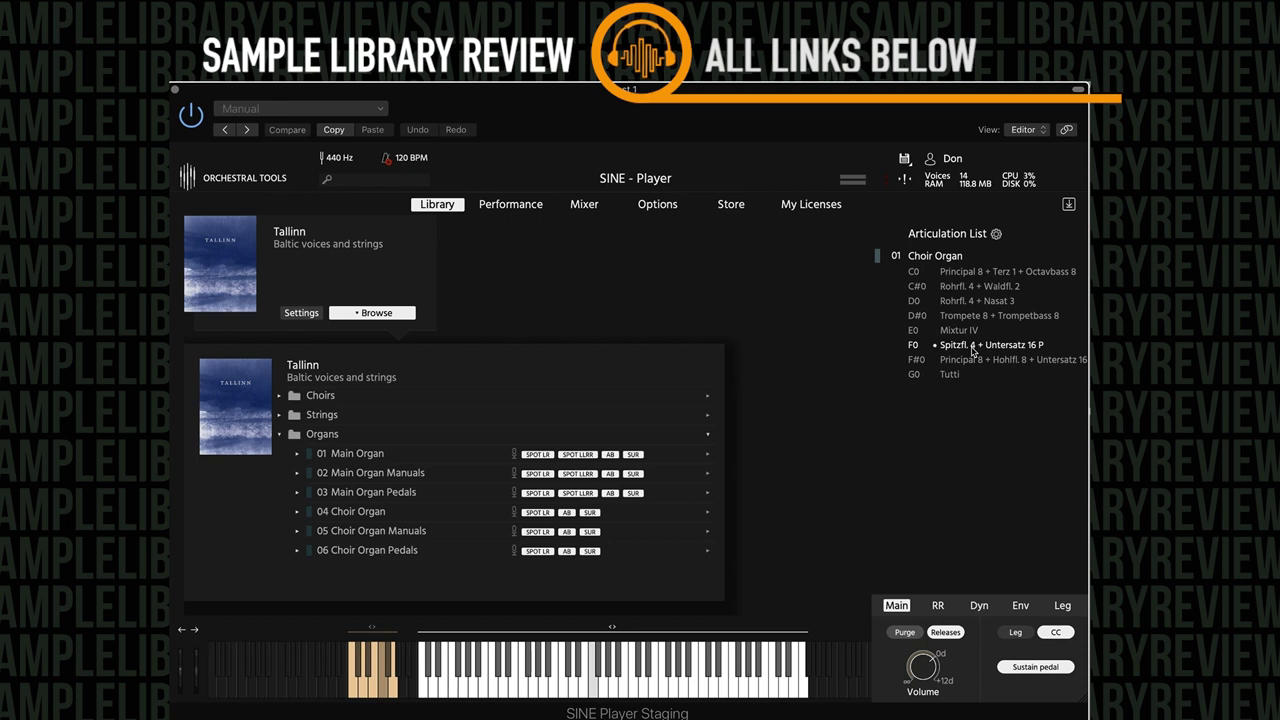
{"action": "left_click", "coordinate": [975, 360]}
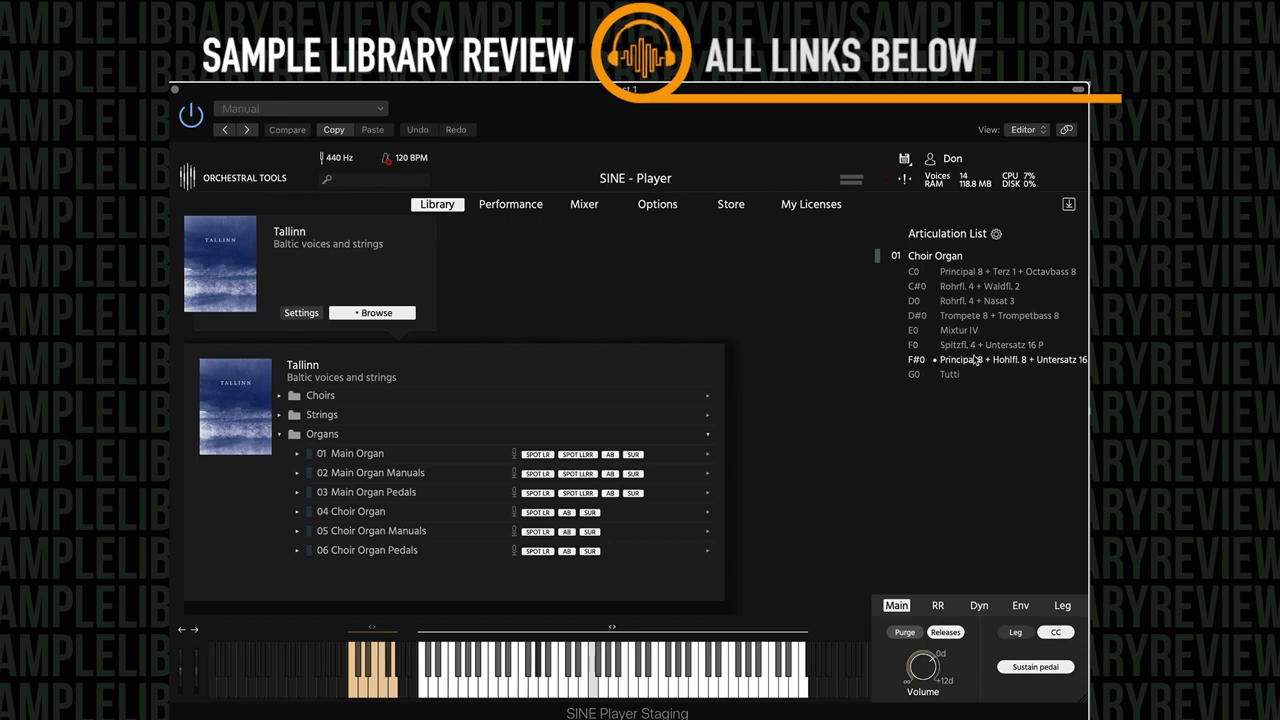
{"action": "left_click", "coordinate": [953, 377]}
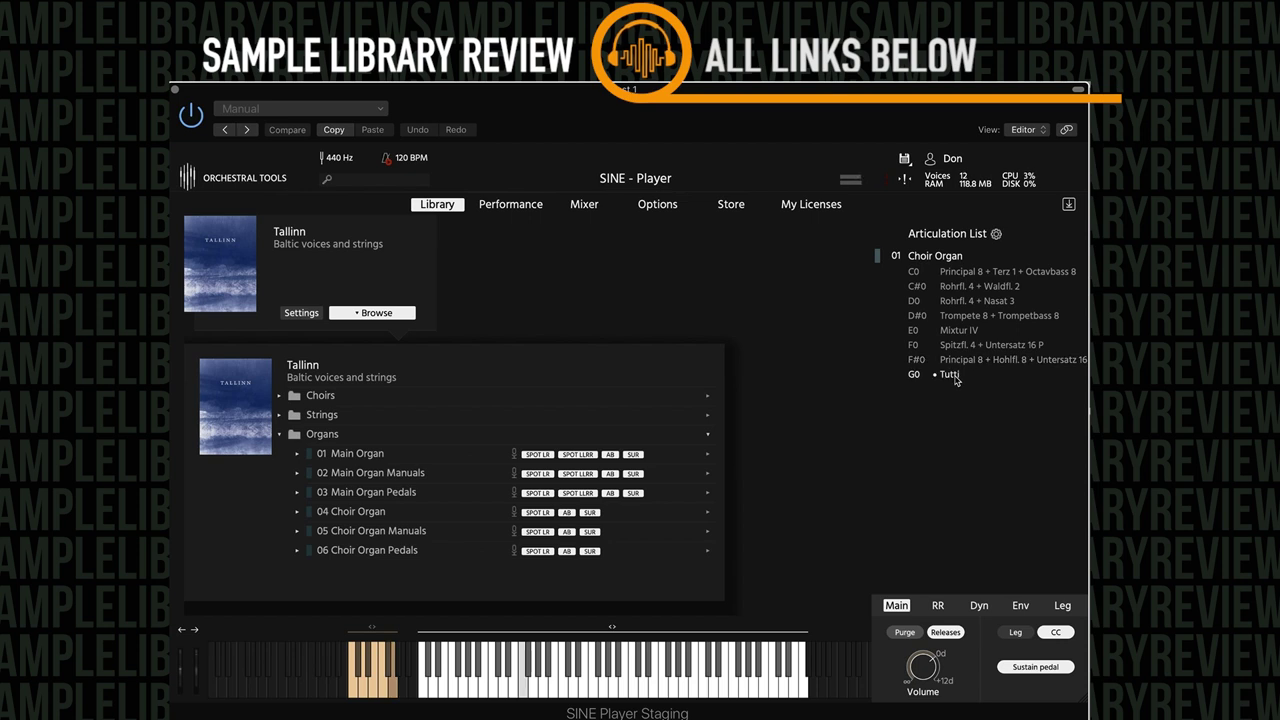